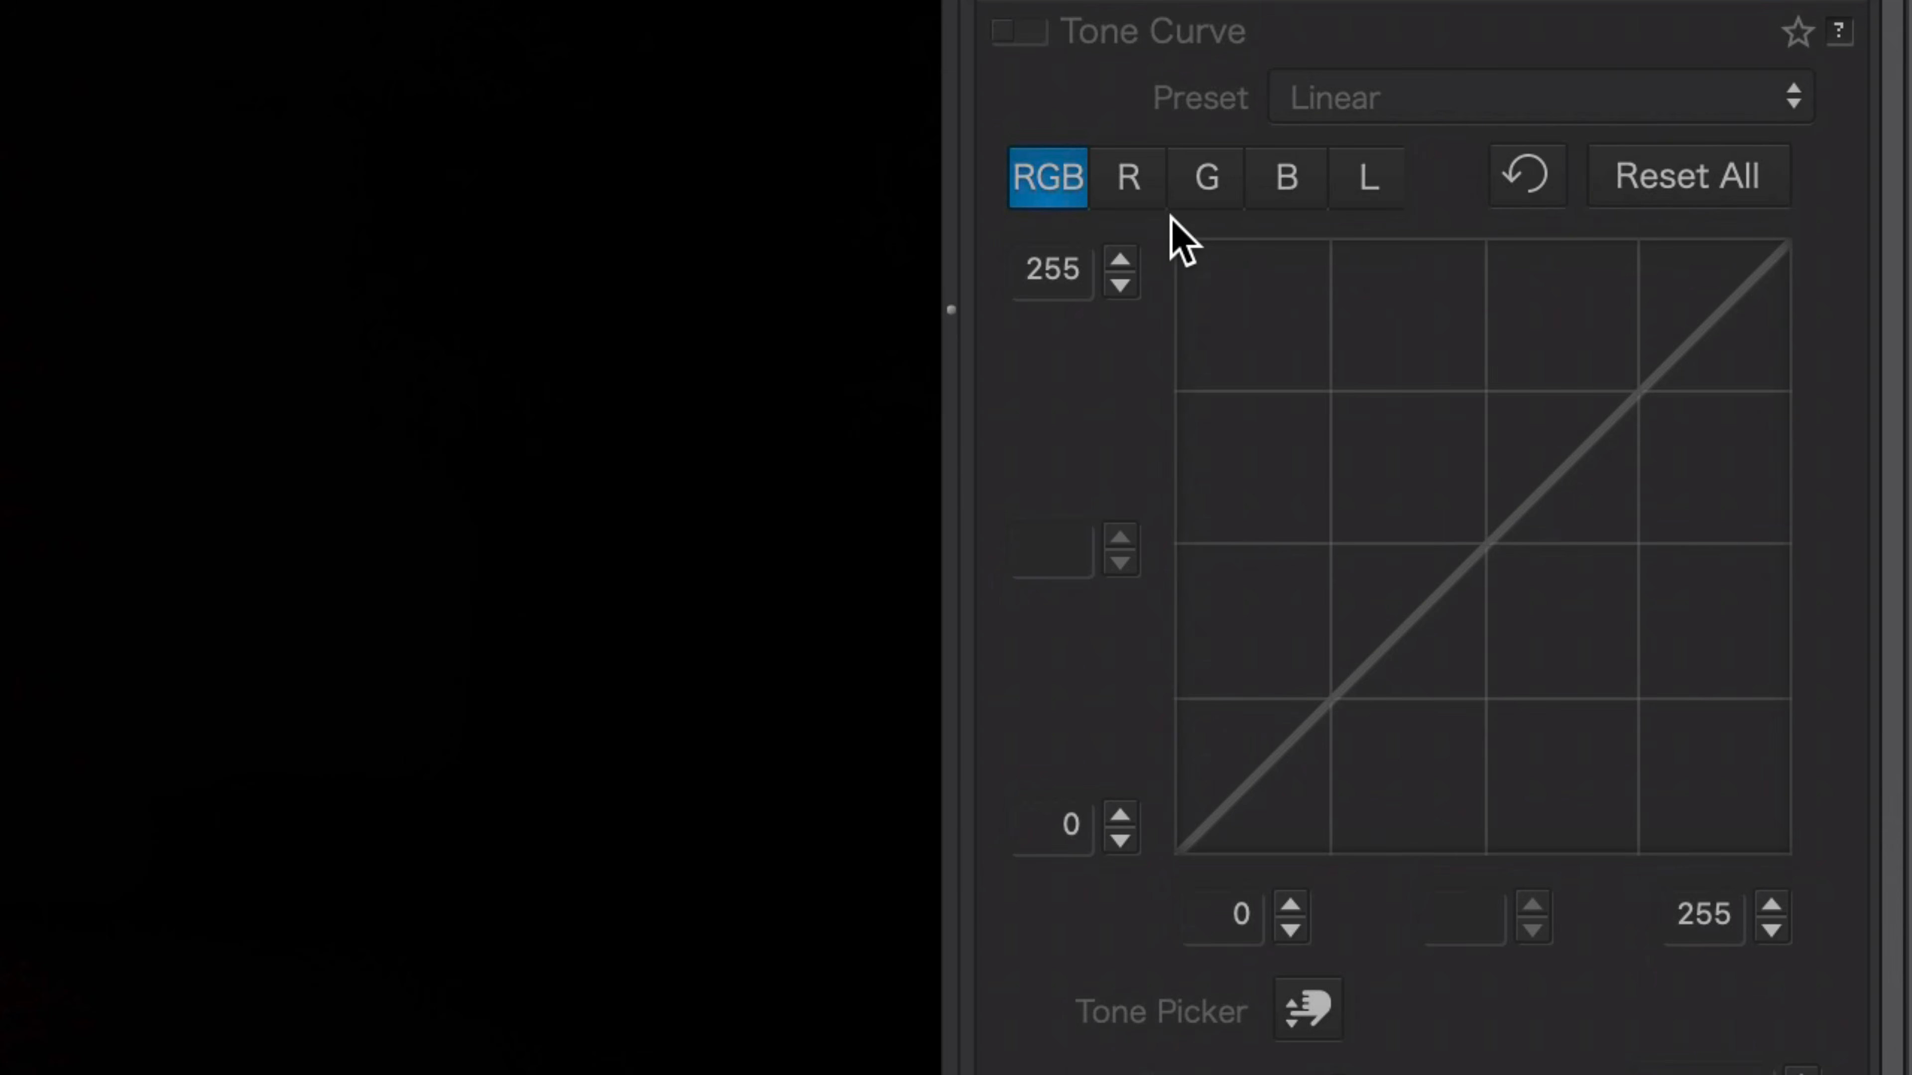
On the luminance tone curve, raise the black point to 39 and lift the highlights point to about 221 at input 197.
{"action": "left_click", "coordinate": [1365, 181]}
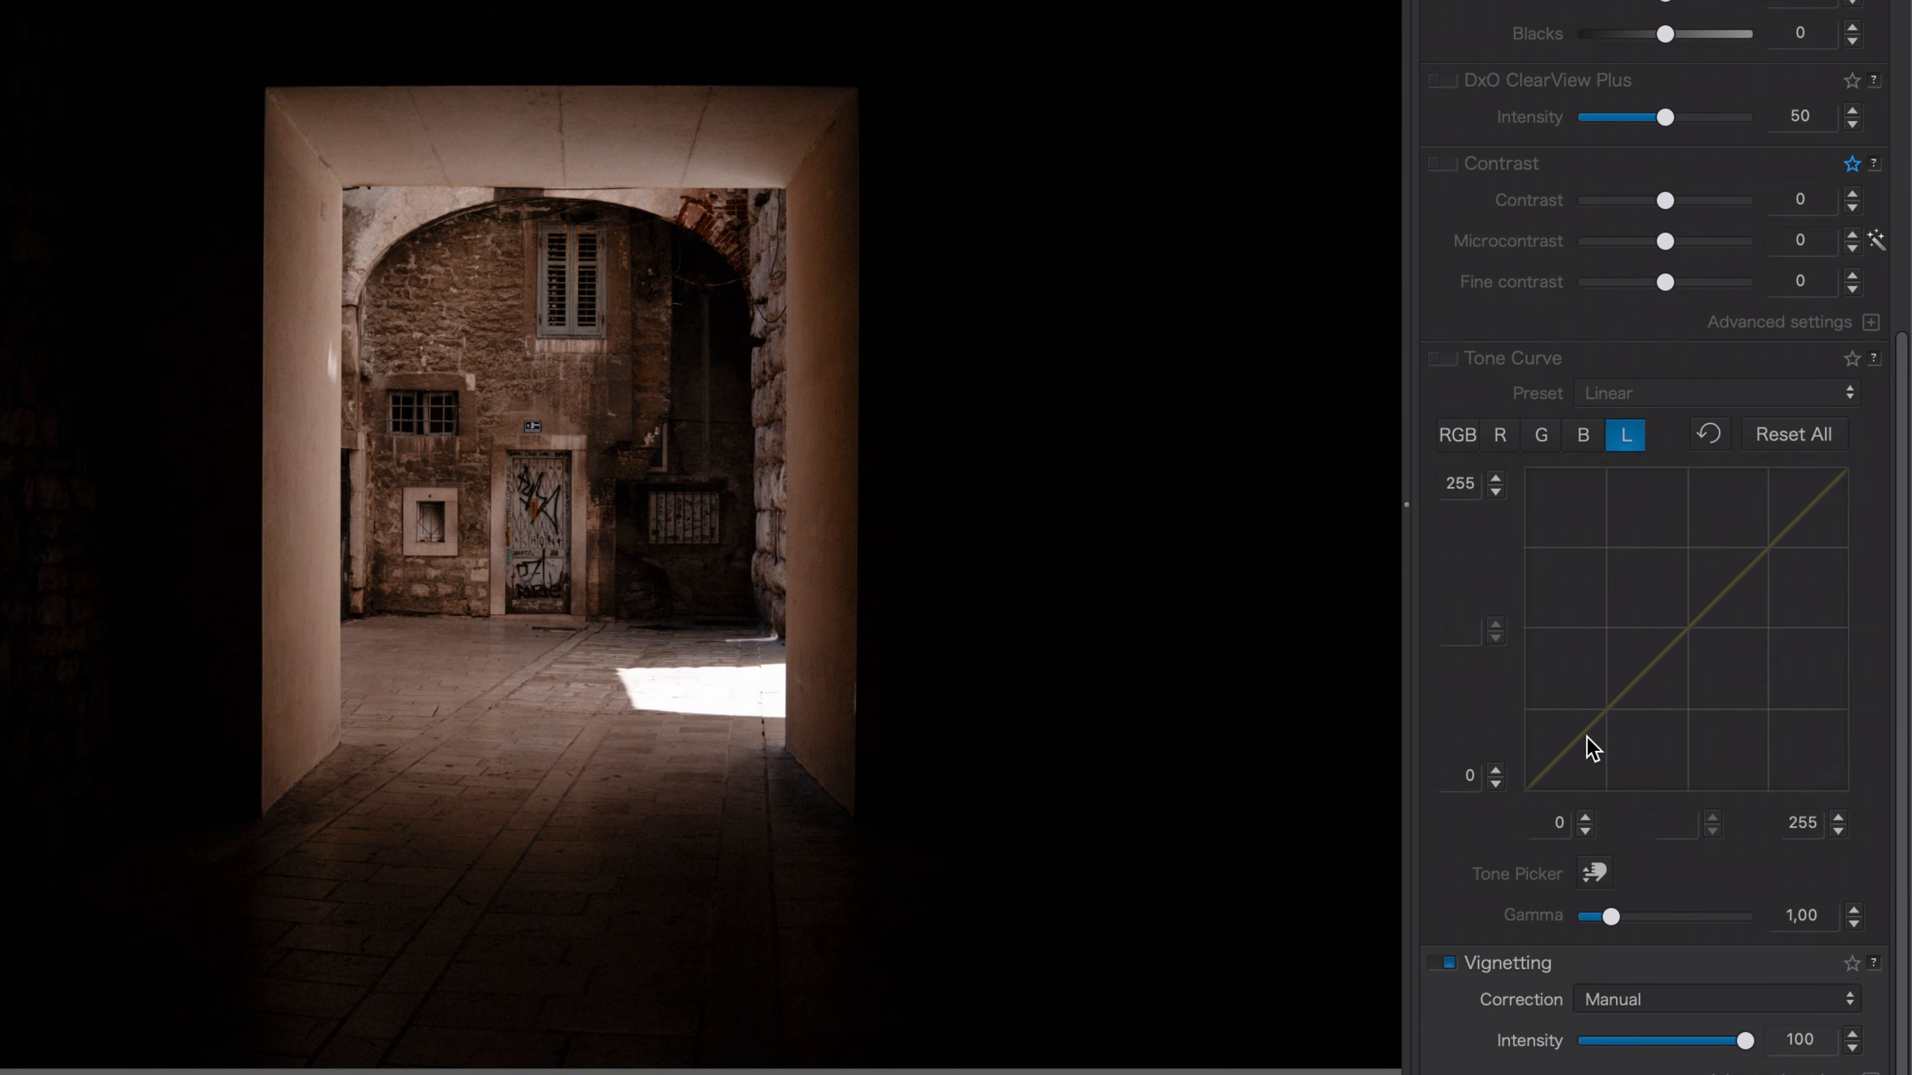
{"action": "left_click_drag", "start_coordinate": [1530, 787], "coordinate": [1511, 740]}
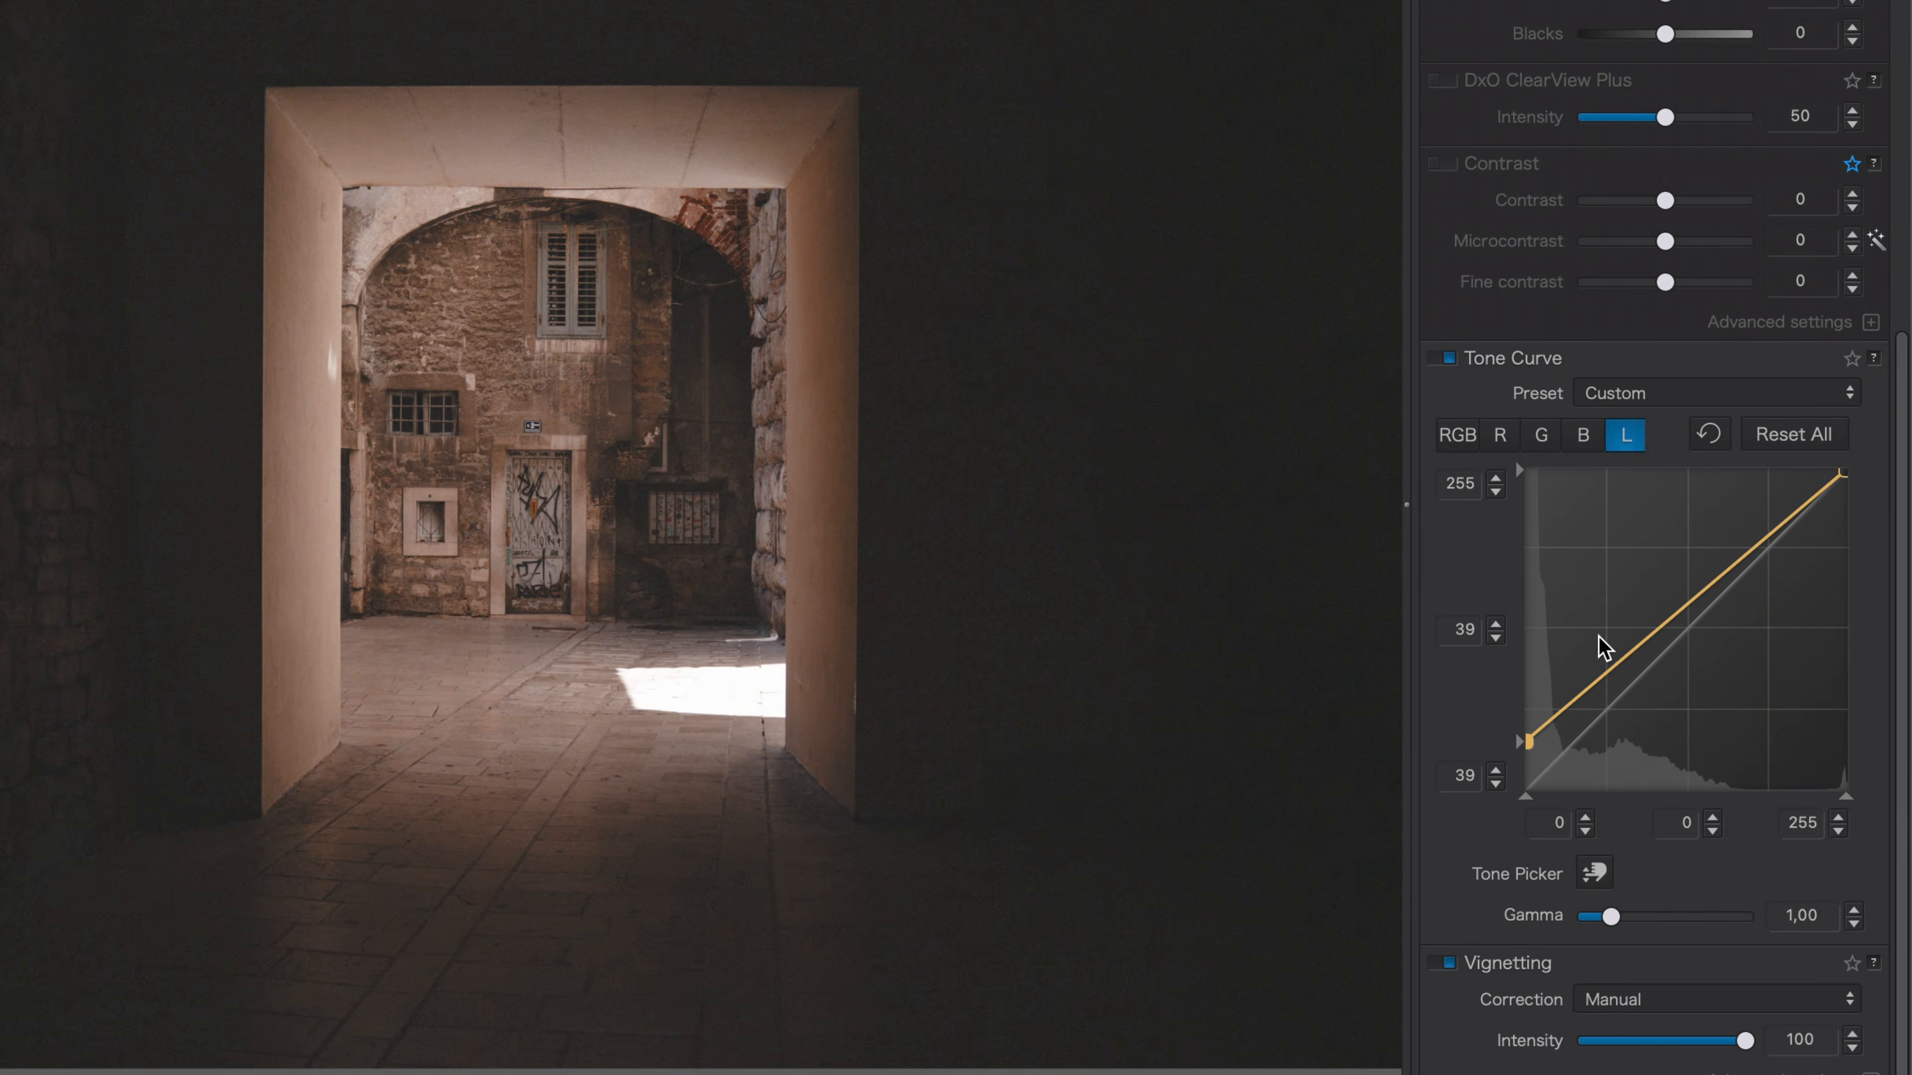
{"action": "left_click_drag", "start_coordinate": [1778, 520], "coordinate": [1773, 513]}
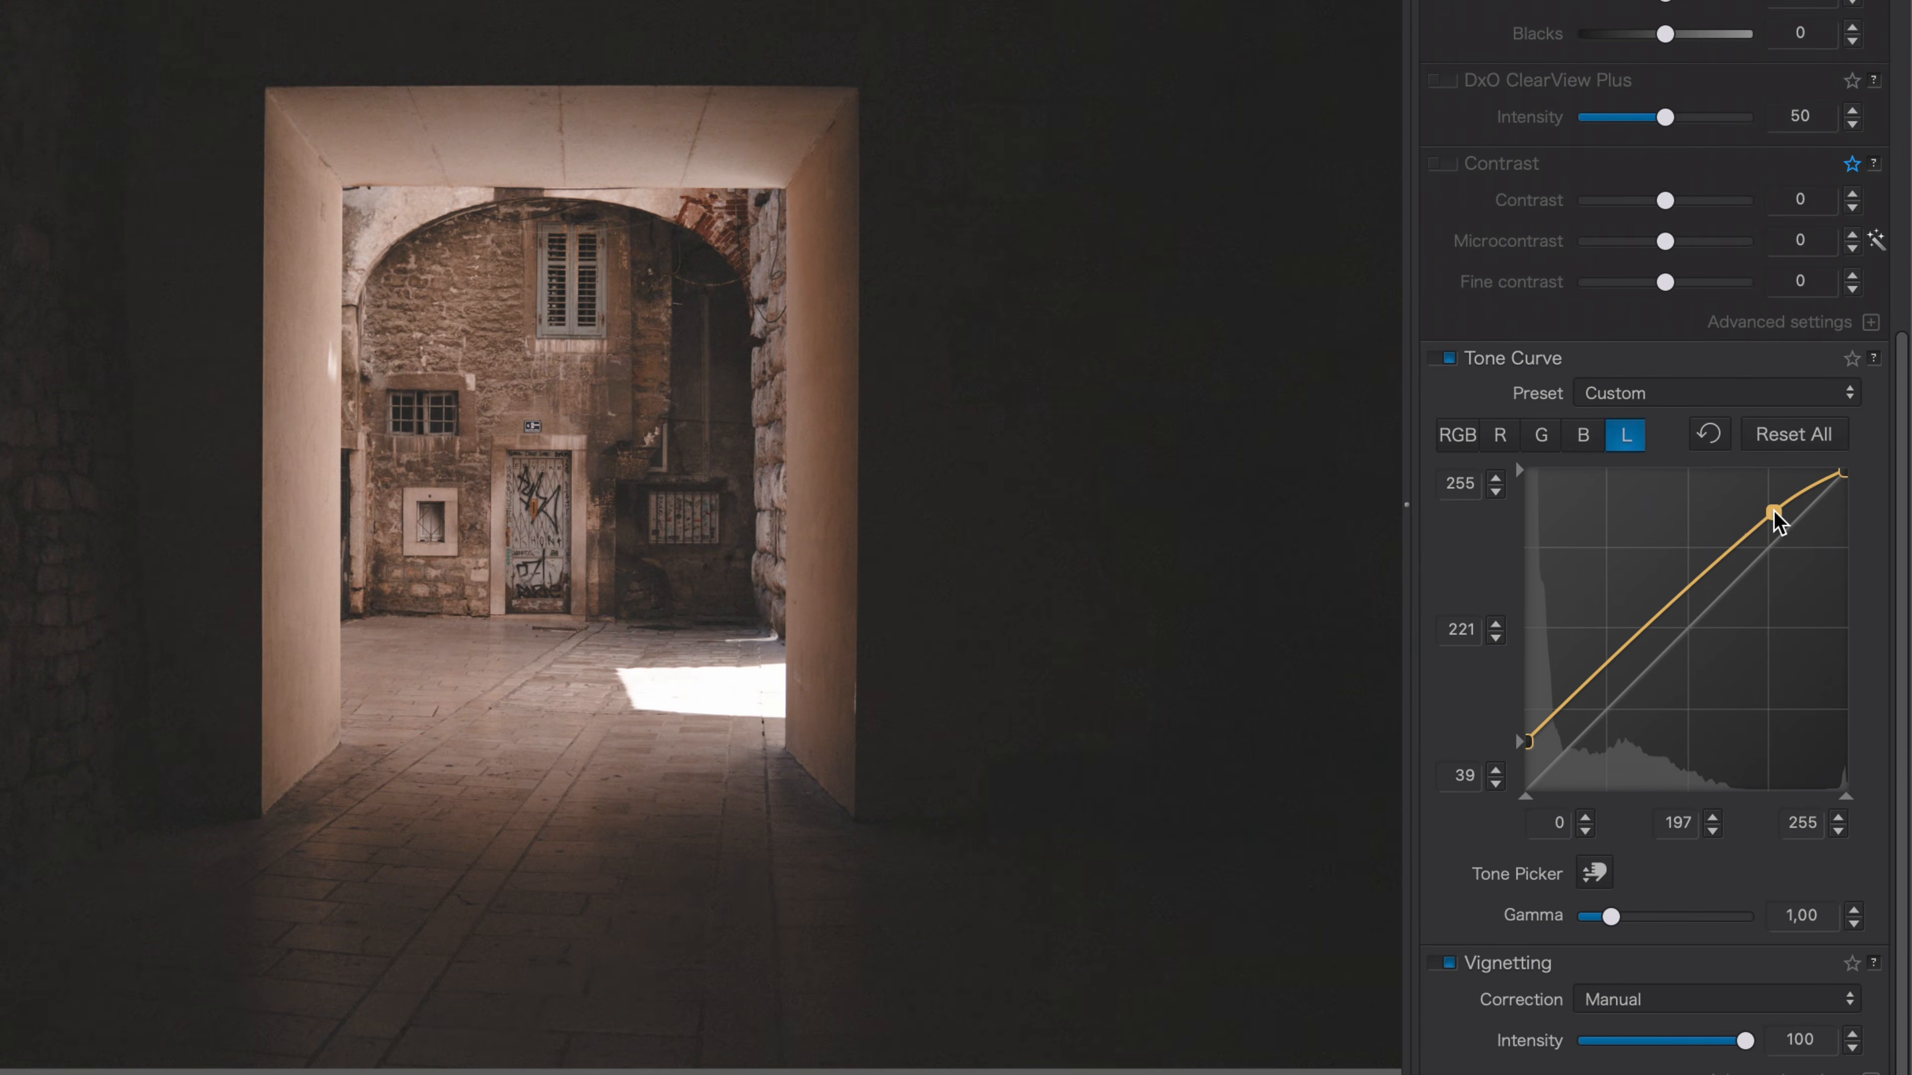
Pull the red curve down to about 47 at input 56 and the blue curve down to about 195 at input 213.
{"action": "left_click", "coordinate": [1501, 435]}
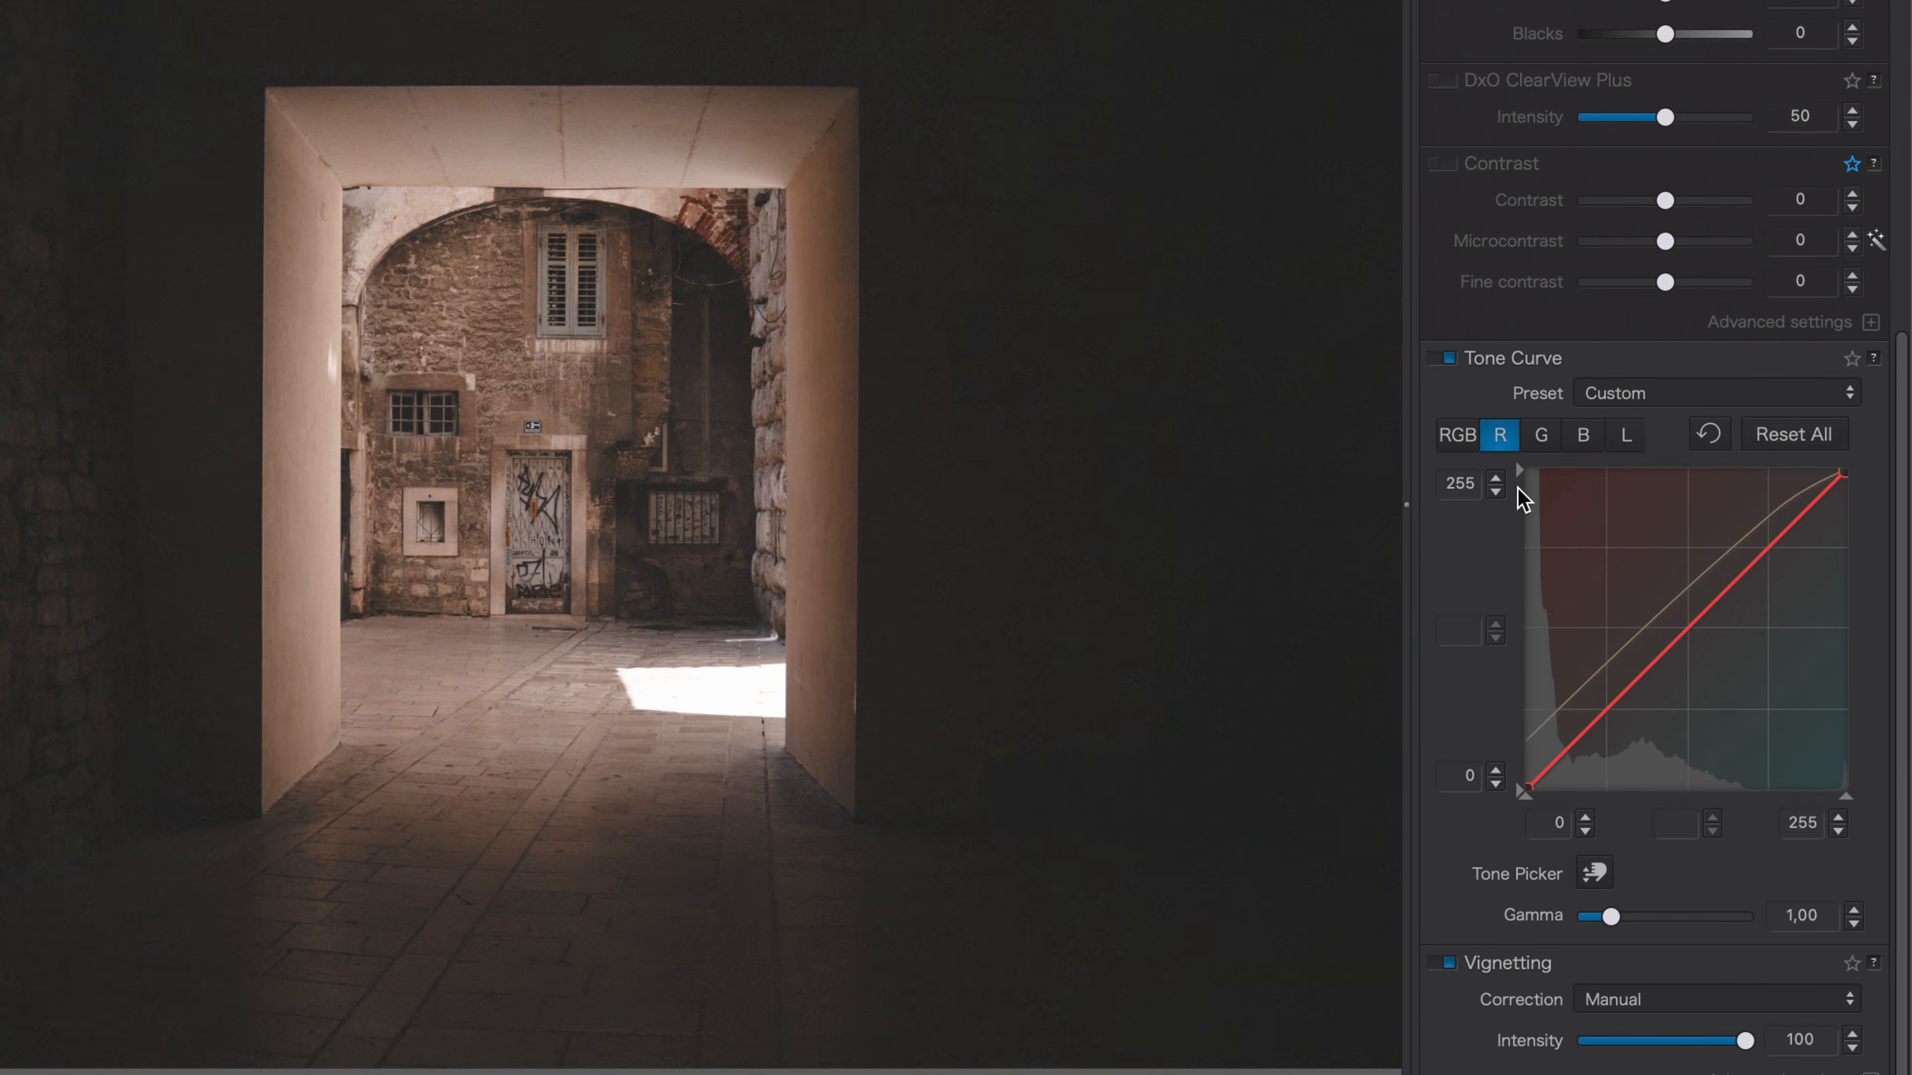
{"action": "left_click_drag", "start_coordinate": [1594, 724], "coordinate": [1595, 732]}
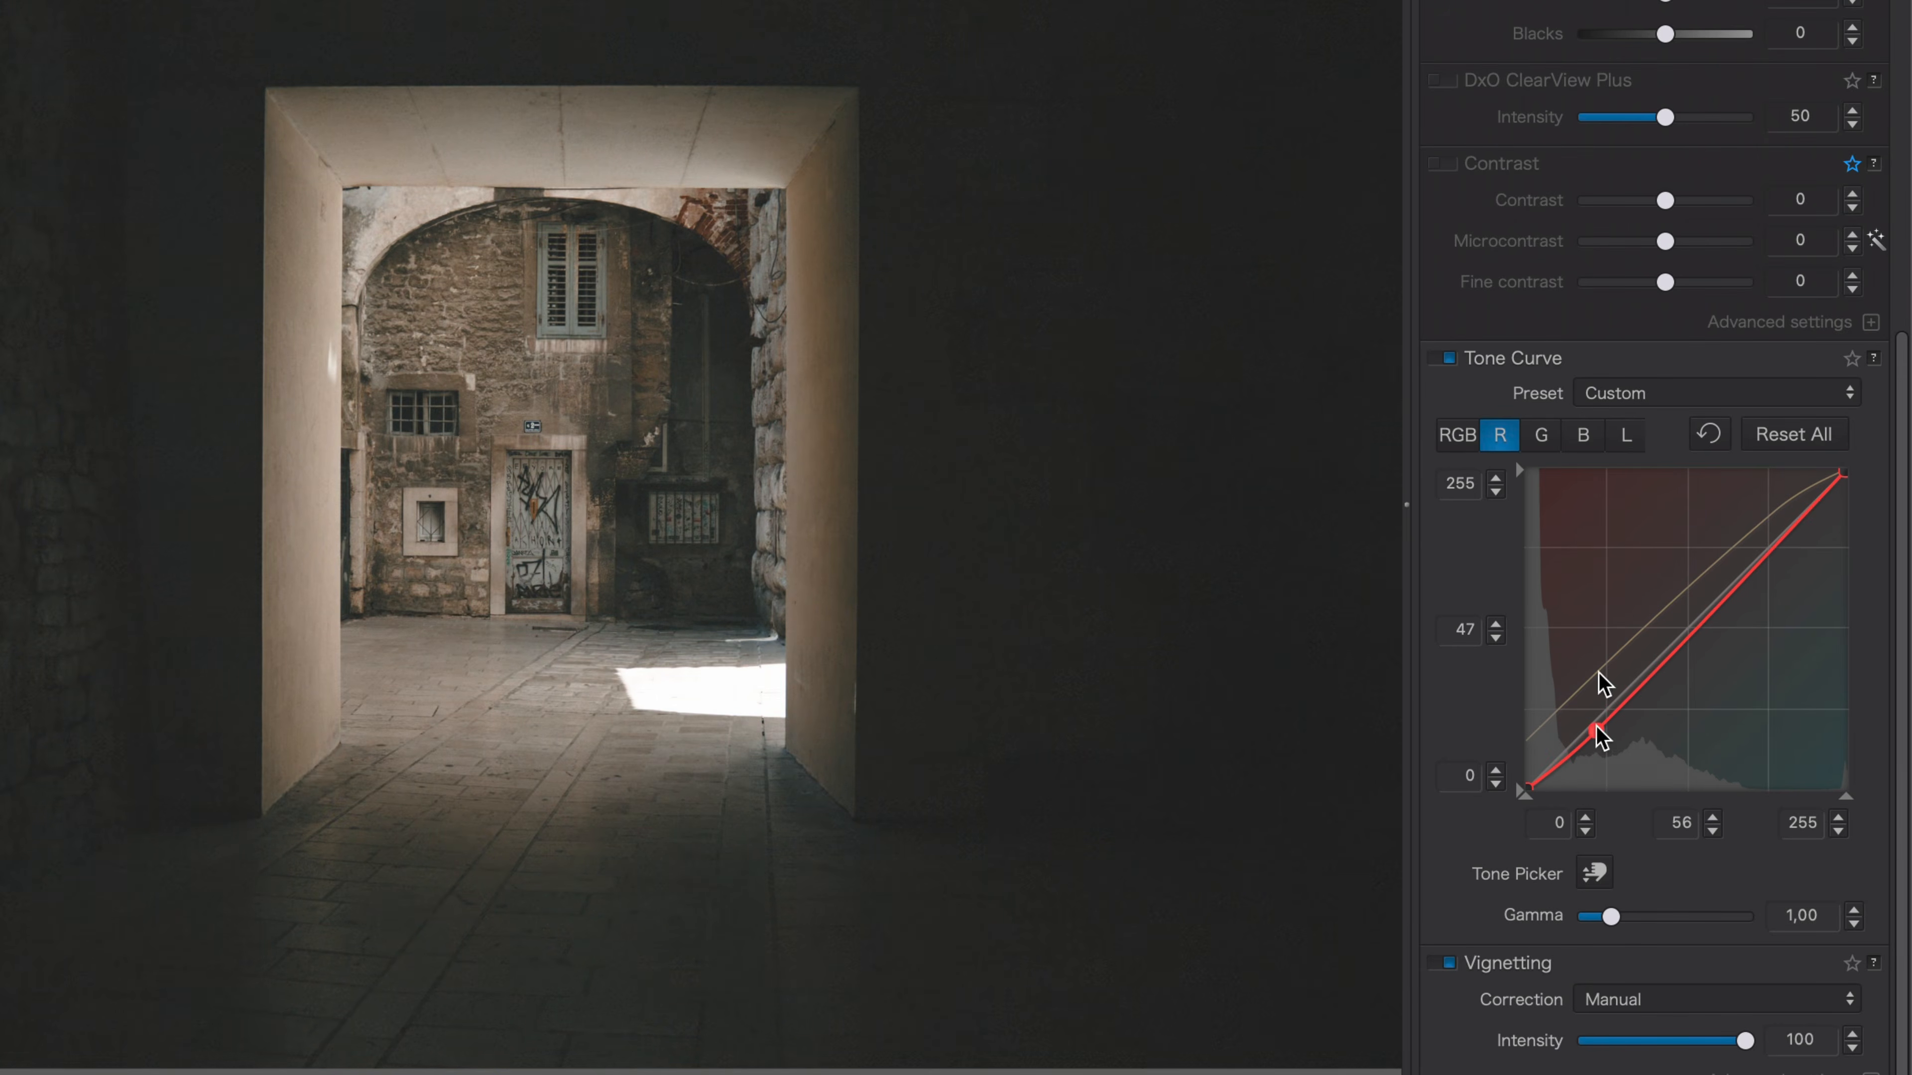
{"action": "left_click", "coordinate": [1586, 435]}
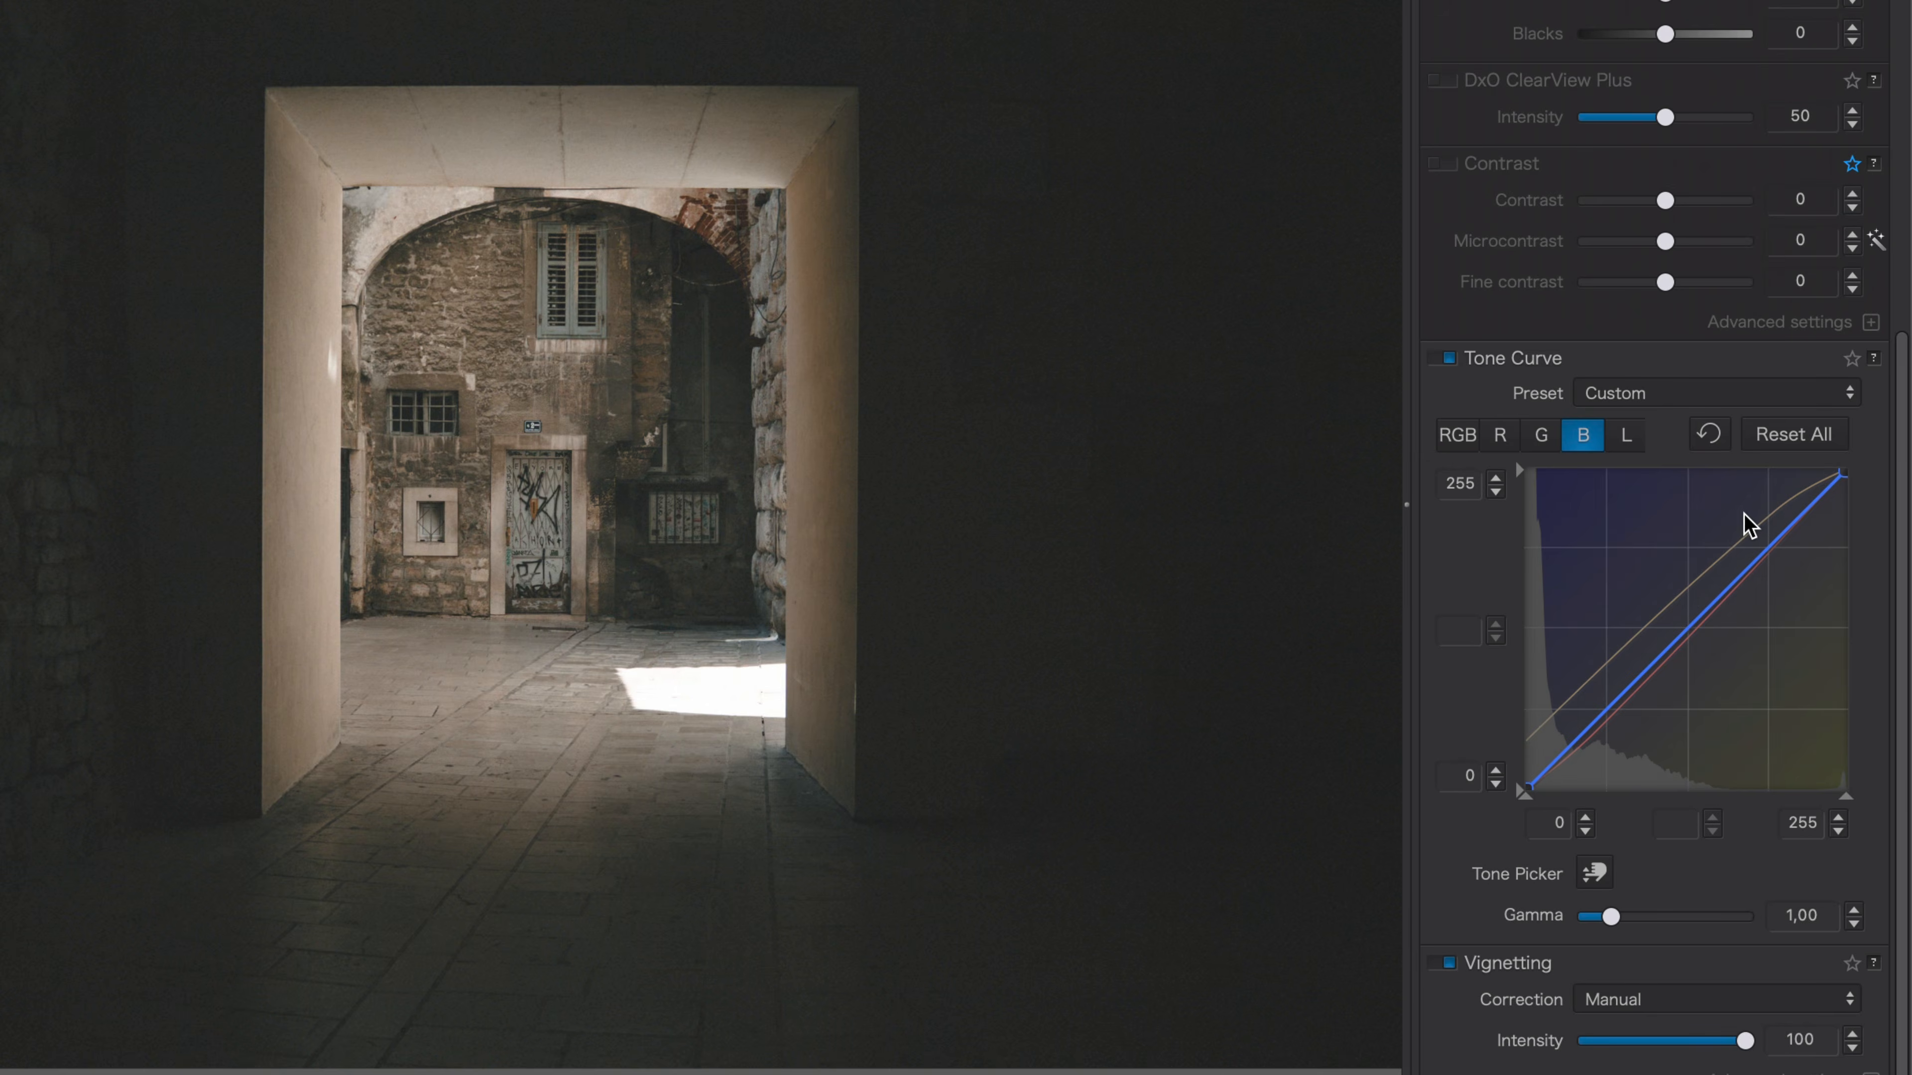
{"action": "left_click_drag", "start_coordinate": [1789, 524], "coordinate": [1793, 545]}
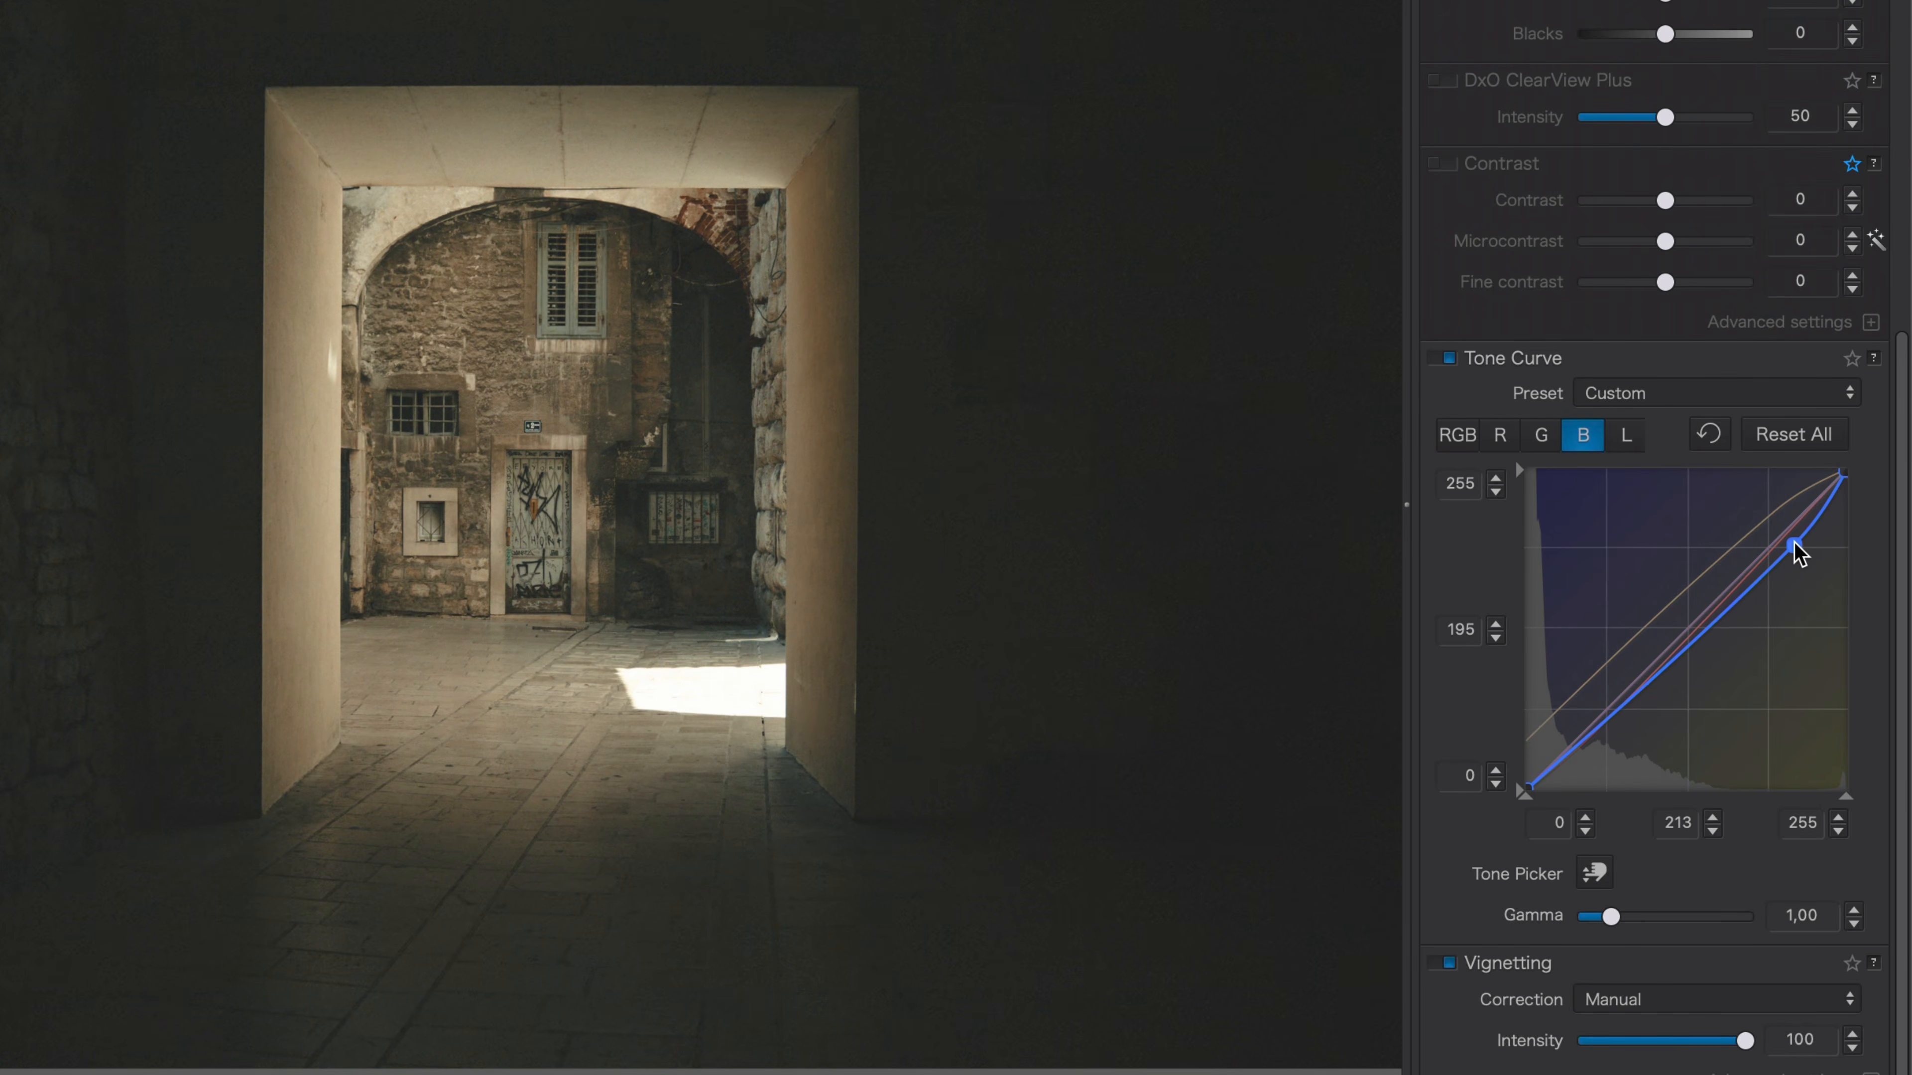
Find the Grain correction and set its intensity to 59 and size to 6,74 while checking it at 100% with the loupe.
{"action": "left_click", "coordinate": [1131, 164]}
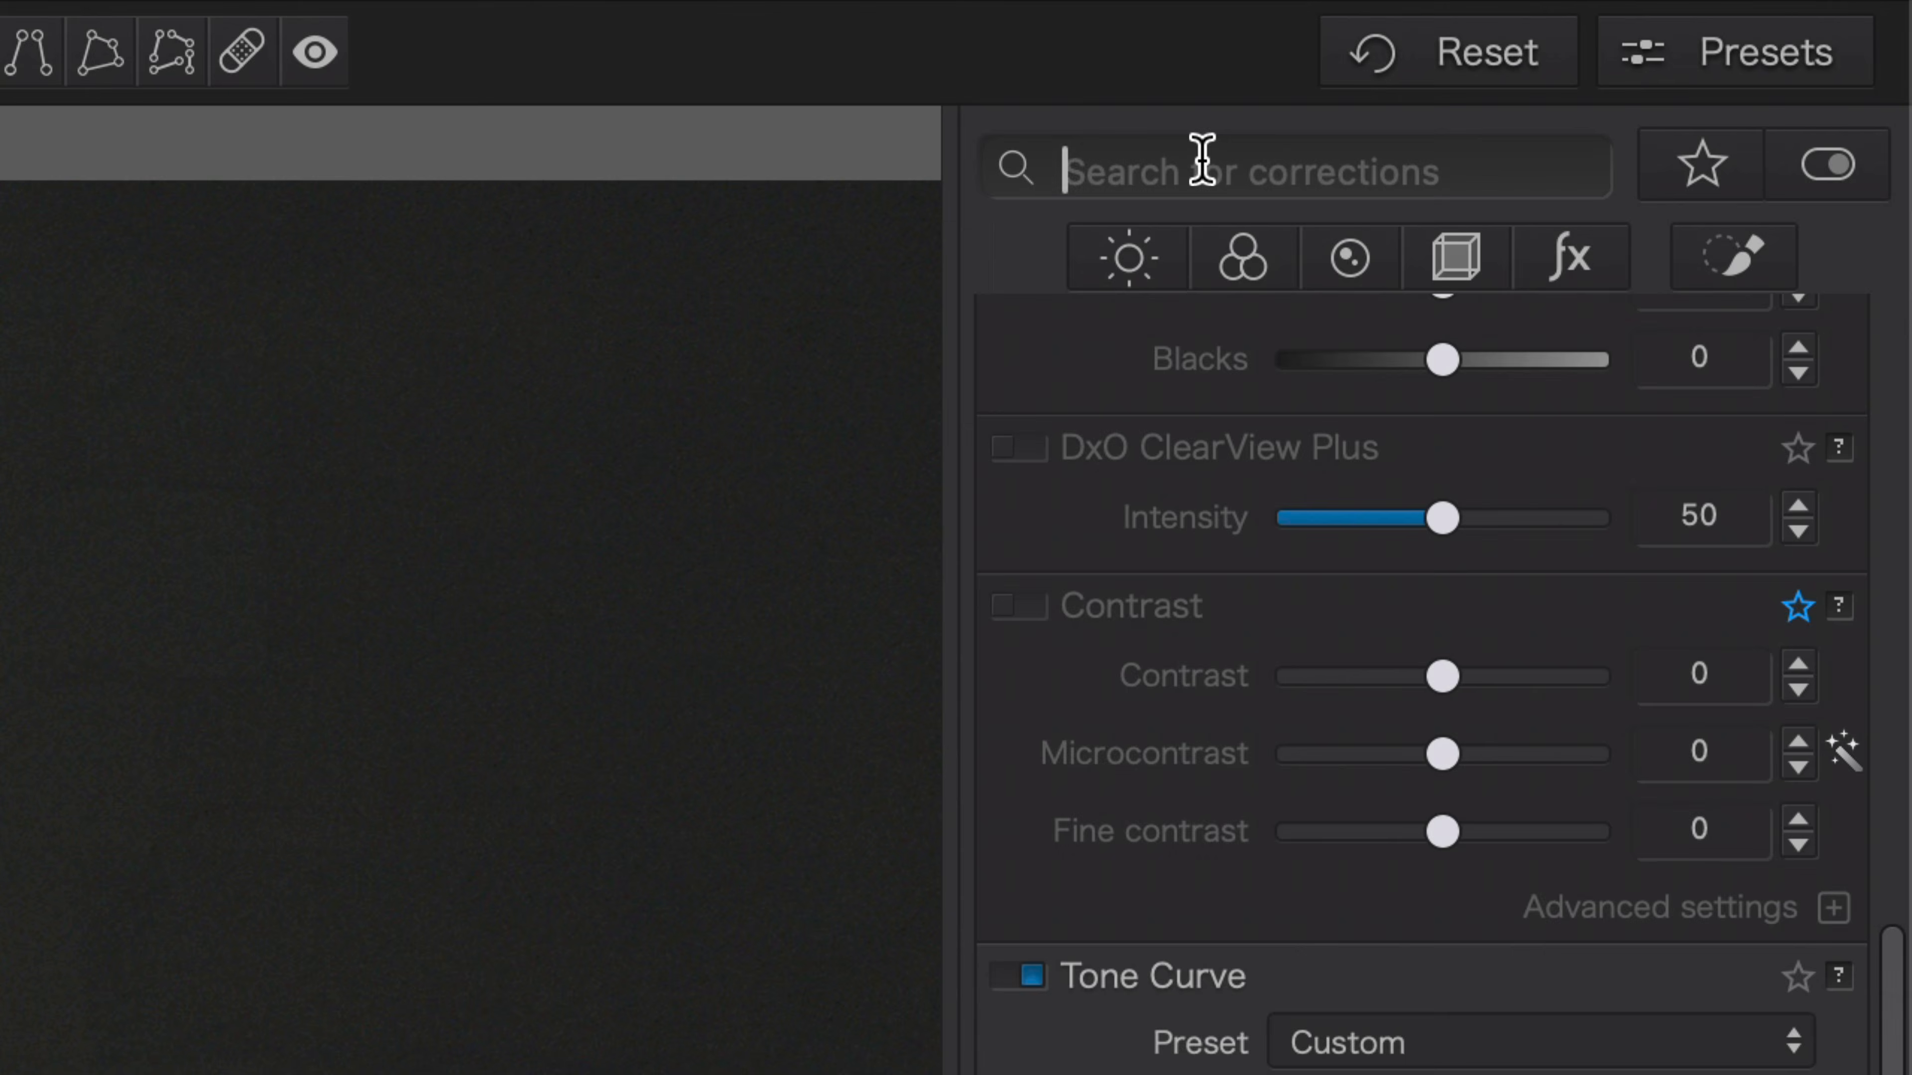
{"action": "type", "text": "grain"}
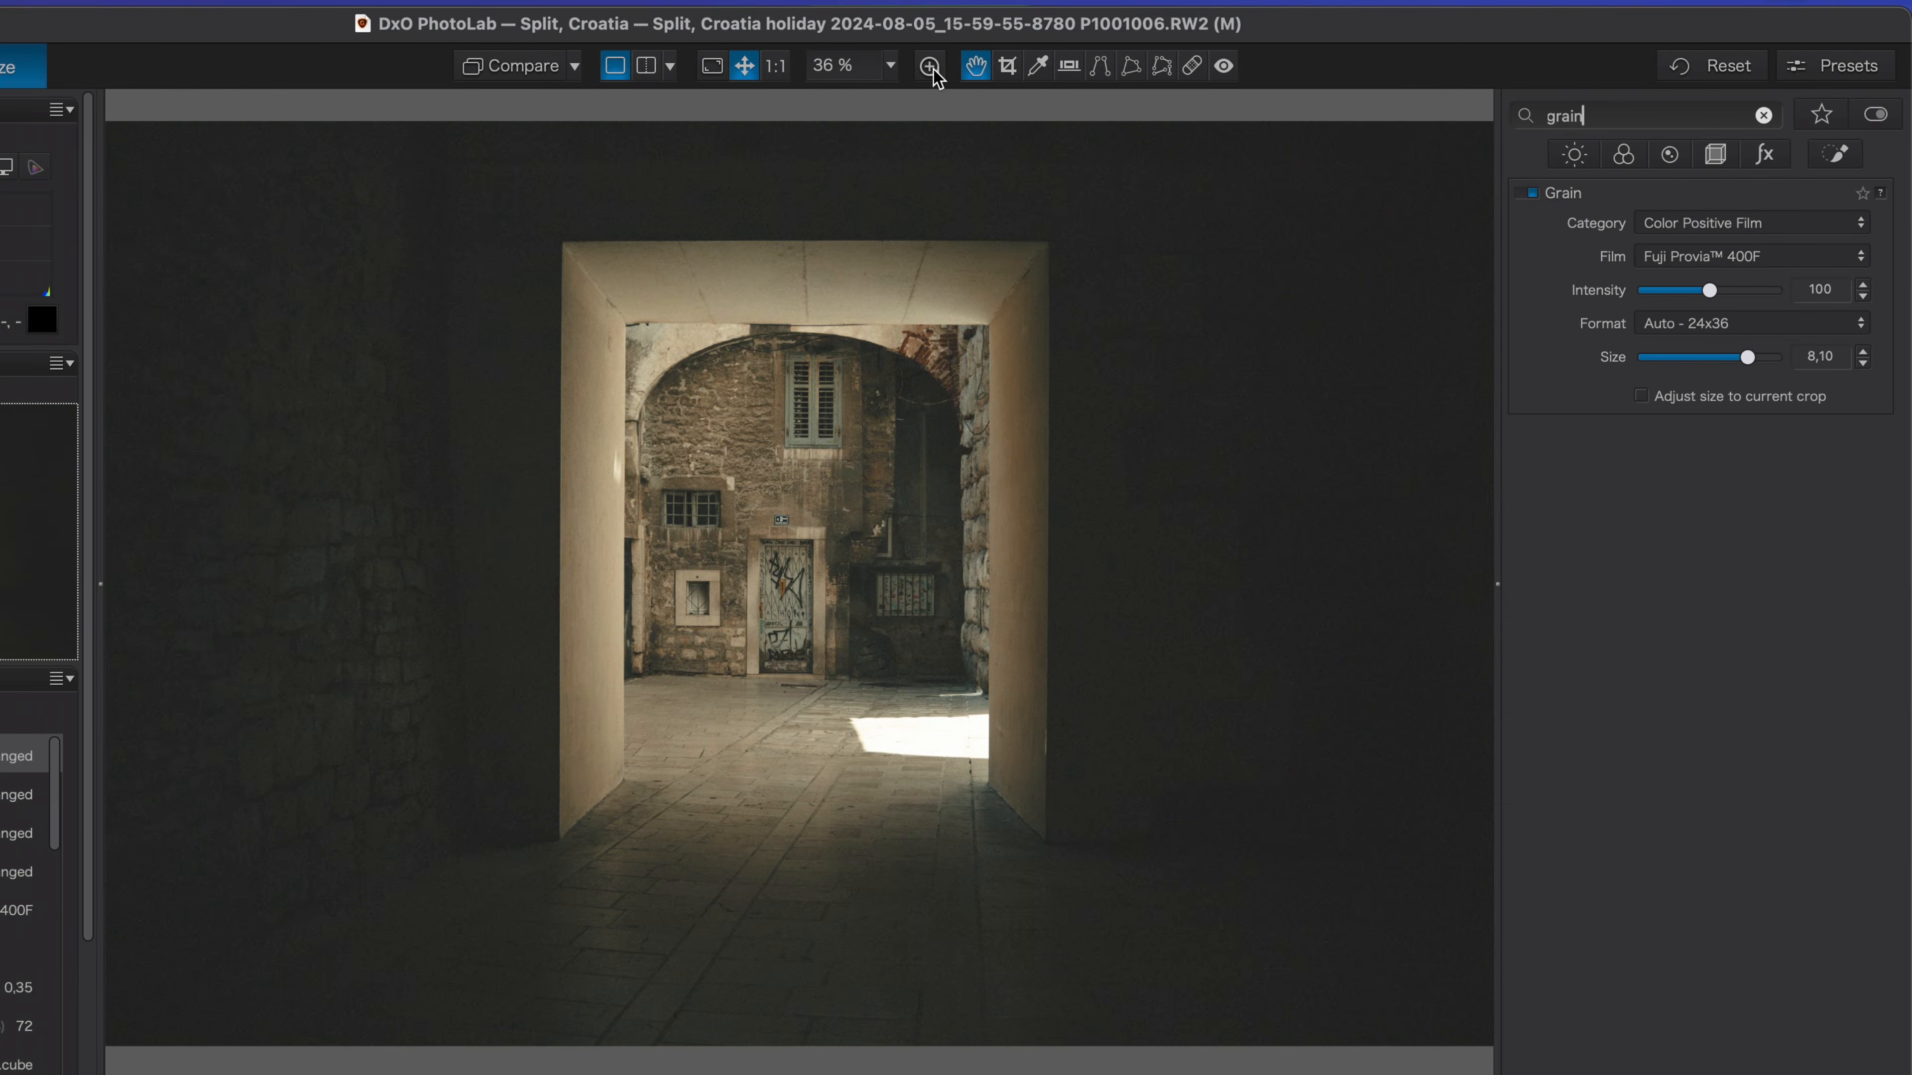
{"action": "left_click", "coordinate": [929, 66]}
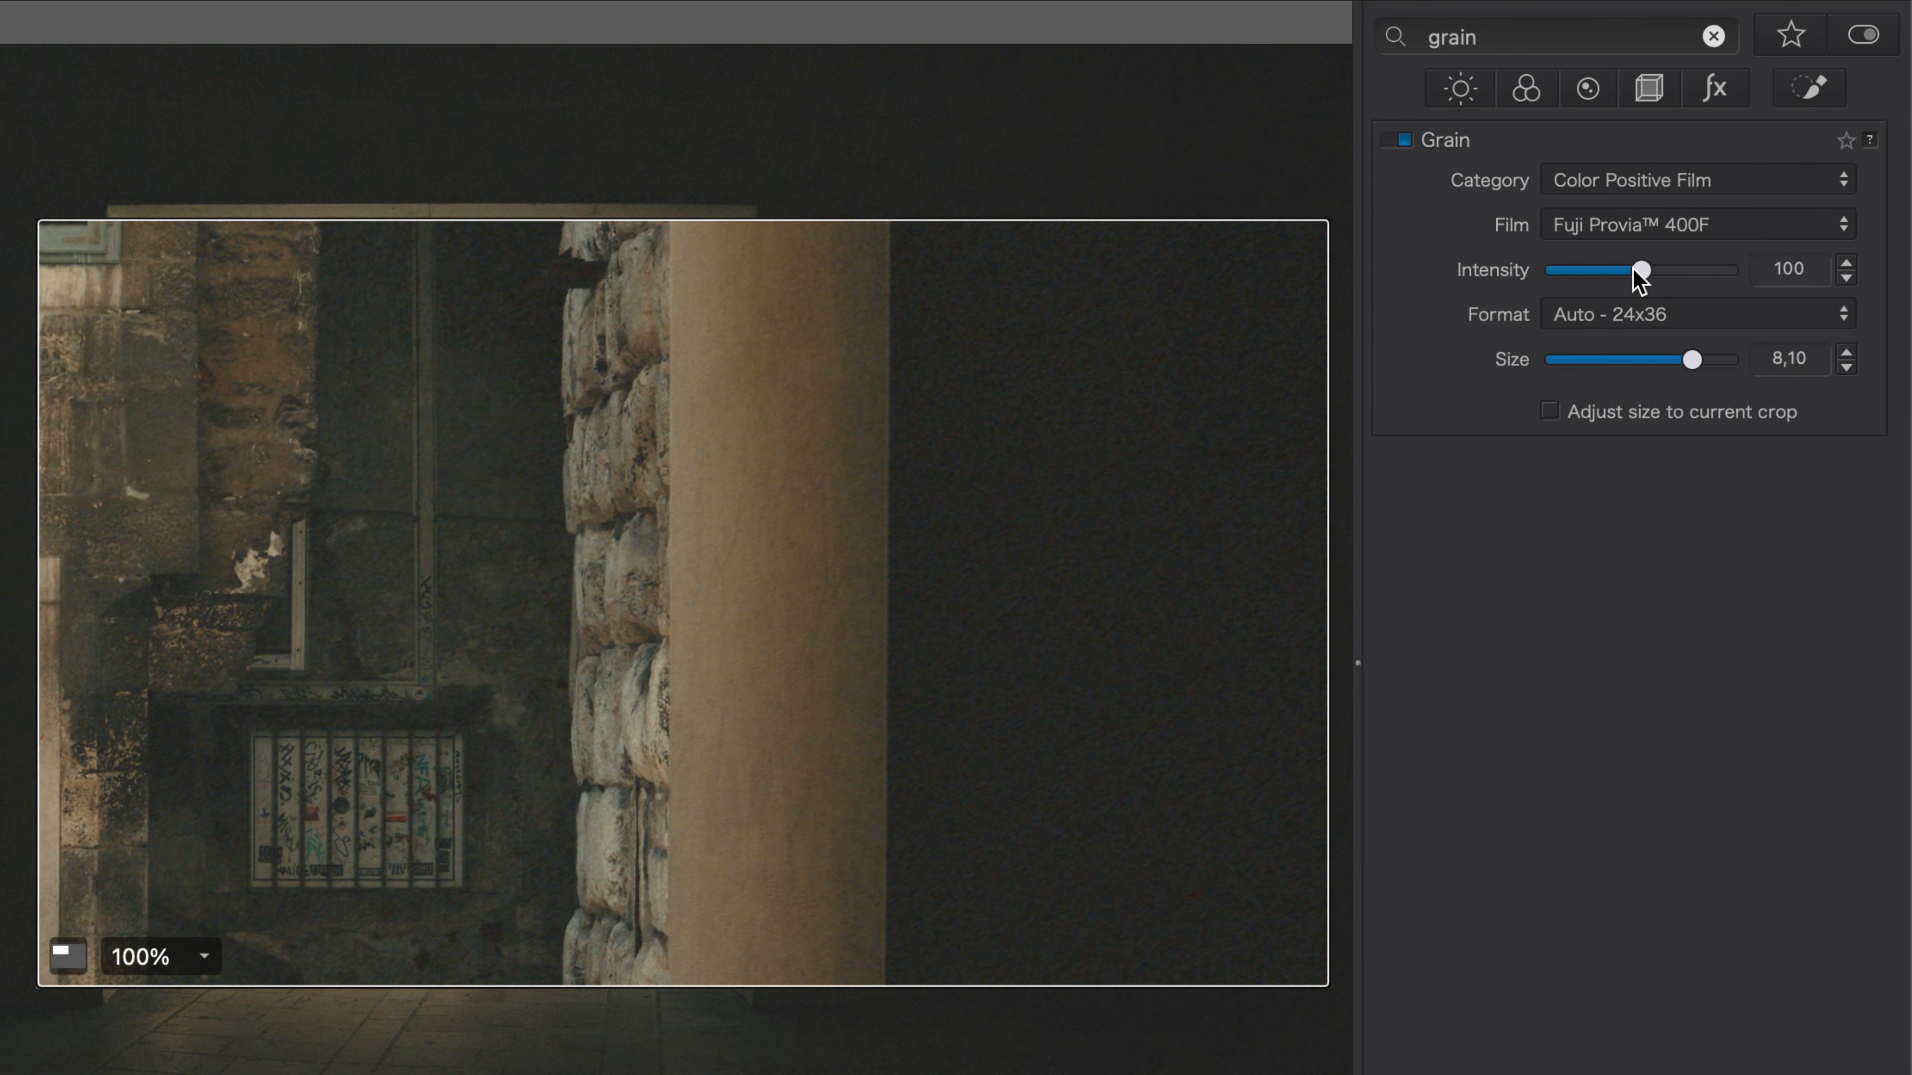
{"action": "left_click_drag", "start_coordinate": [1633, 270], "coordinate": [1604, 272]}
{"action": "left_click_drag", "start_coordinate": [1646, 363], "coordinate": [1661, 364]}
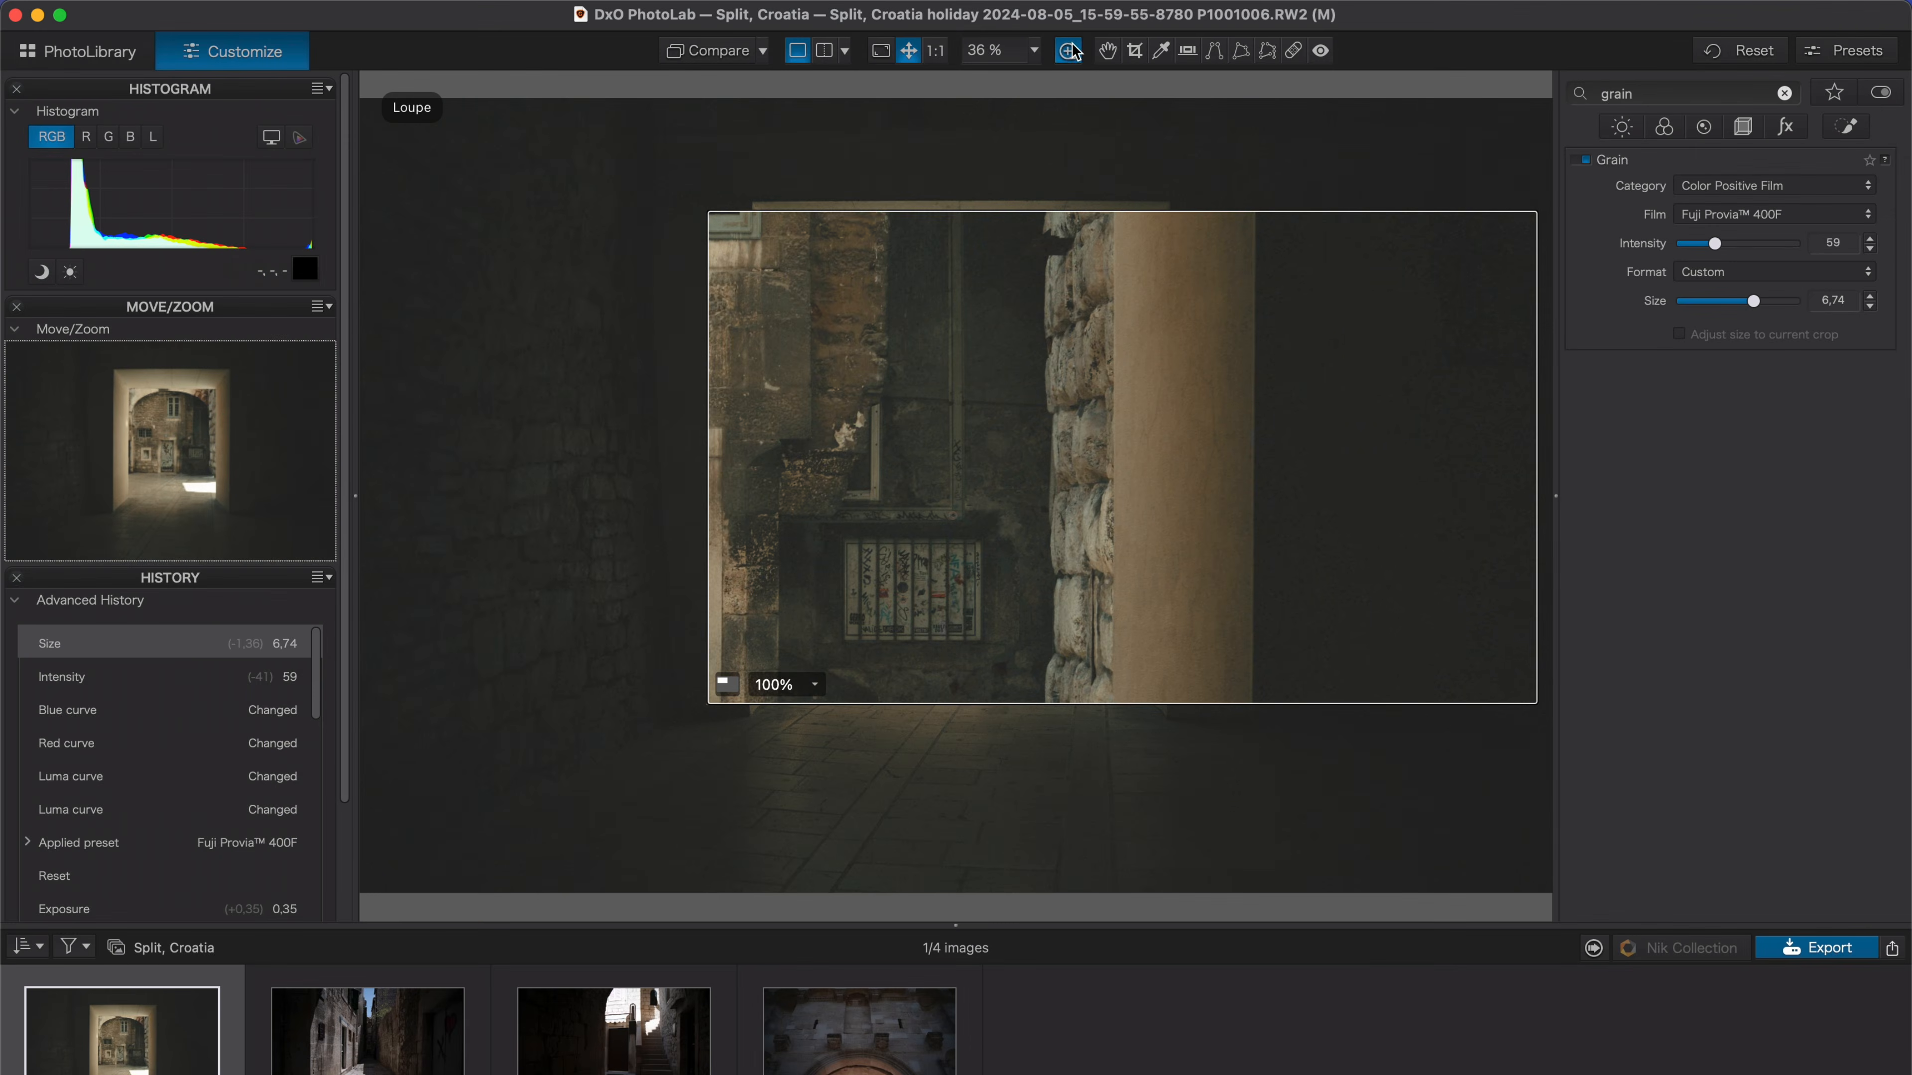
{"action": "left_click", "coordinate": [1075, 51]}
Crop the image to a custom 65:24 aspect ratio and close the crop tool.
{"action": "left_click", "coordinate": [1133, 52]}
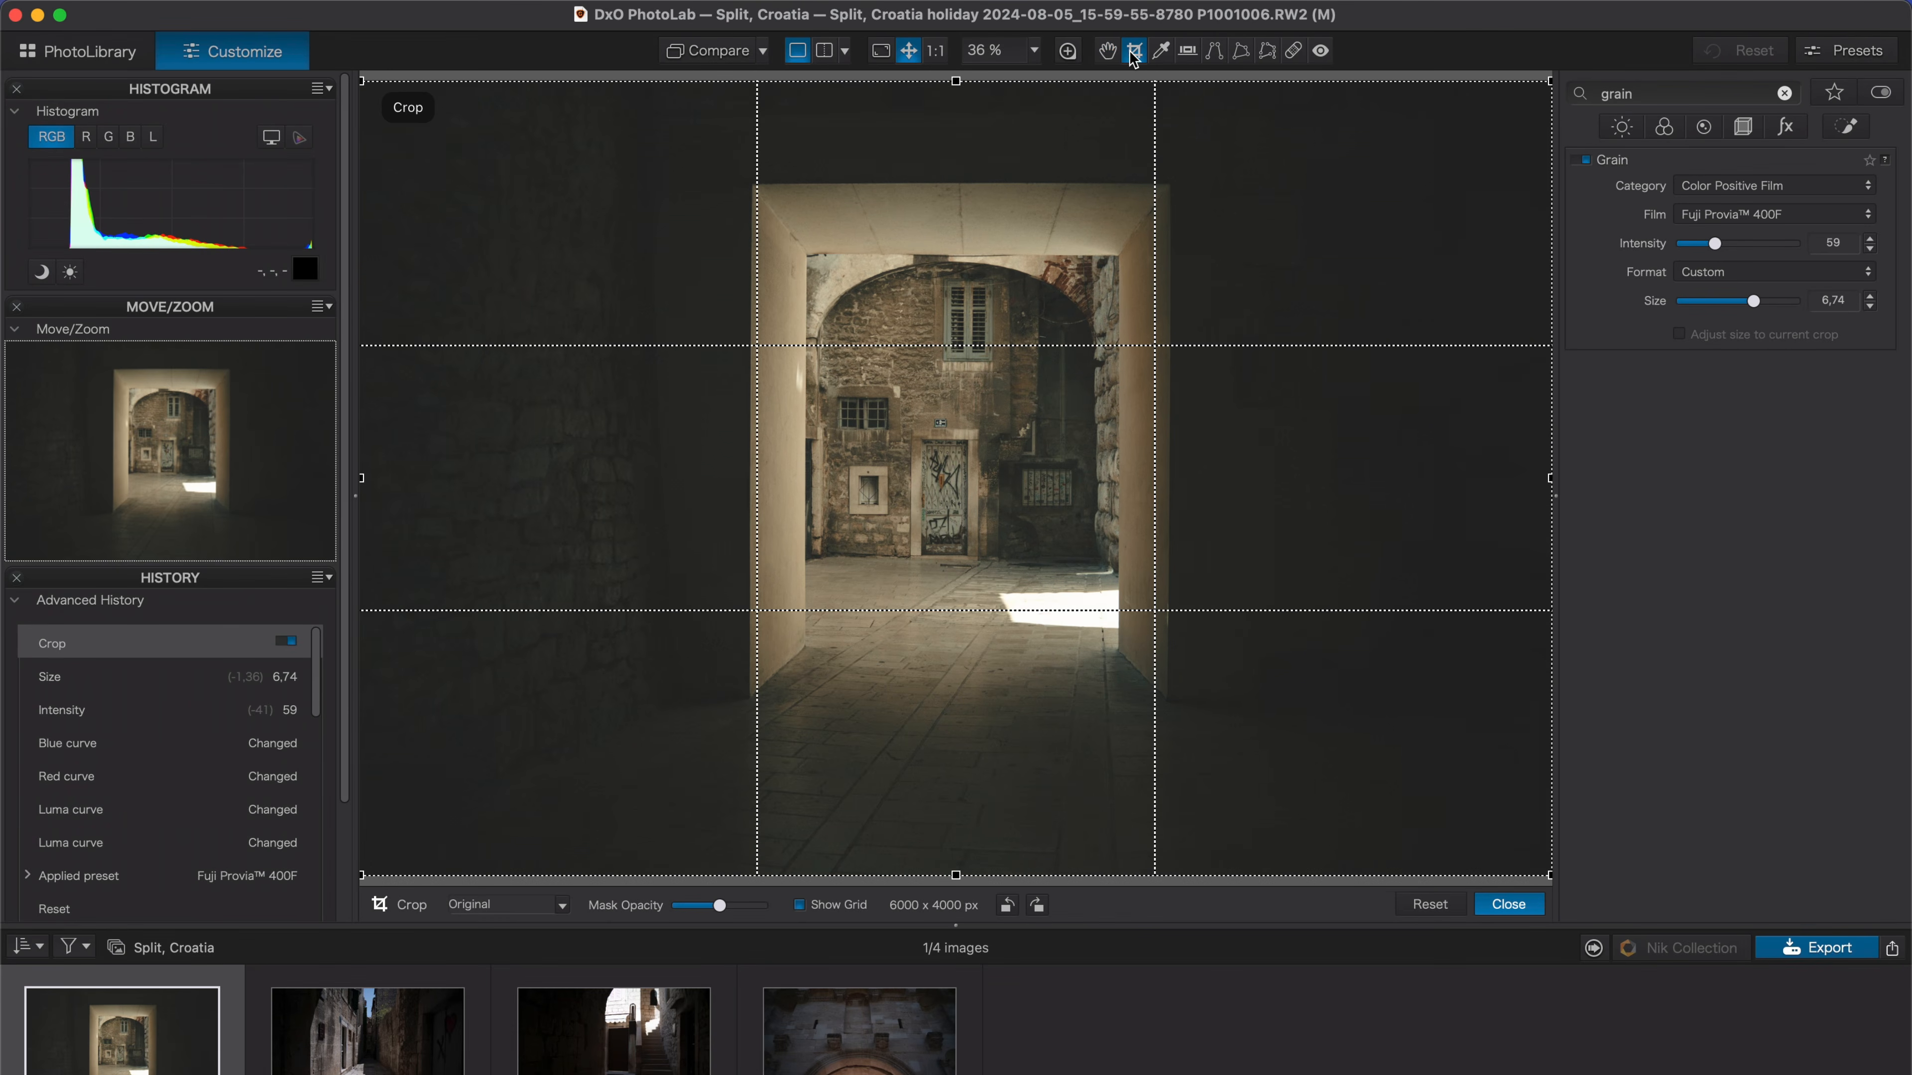
{"action": "left_click", "coordinate": [503, 905]}
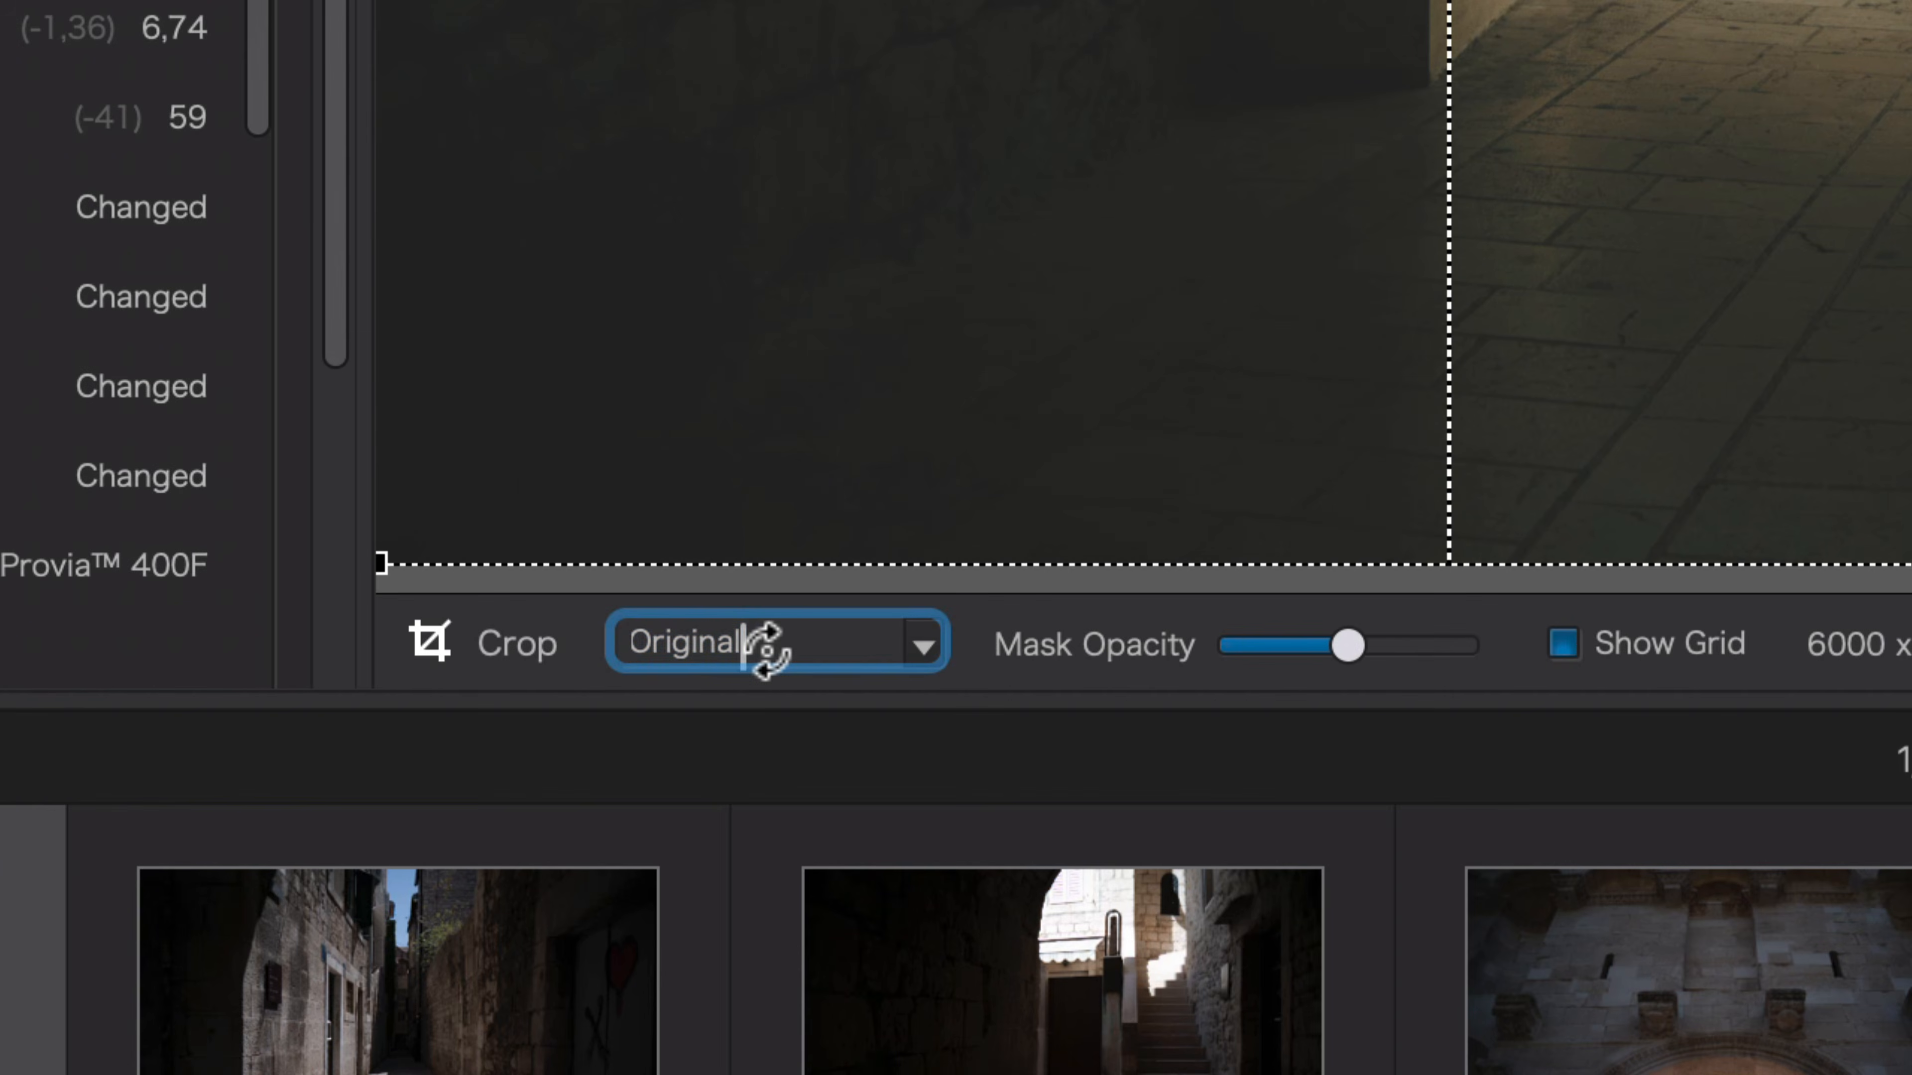
{"action": "double_click", "coordinate": [766, 649]}
{"action": "type", "text": "65:2"}
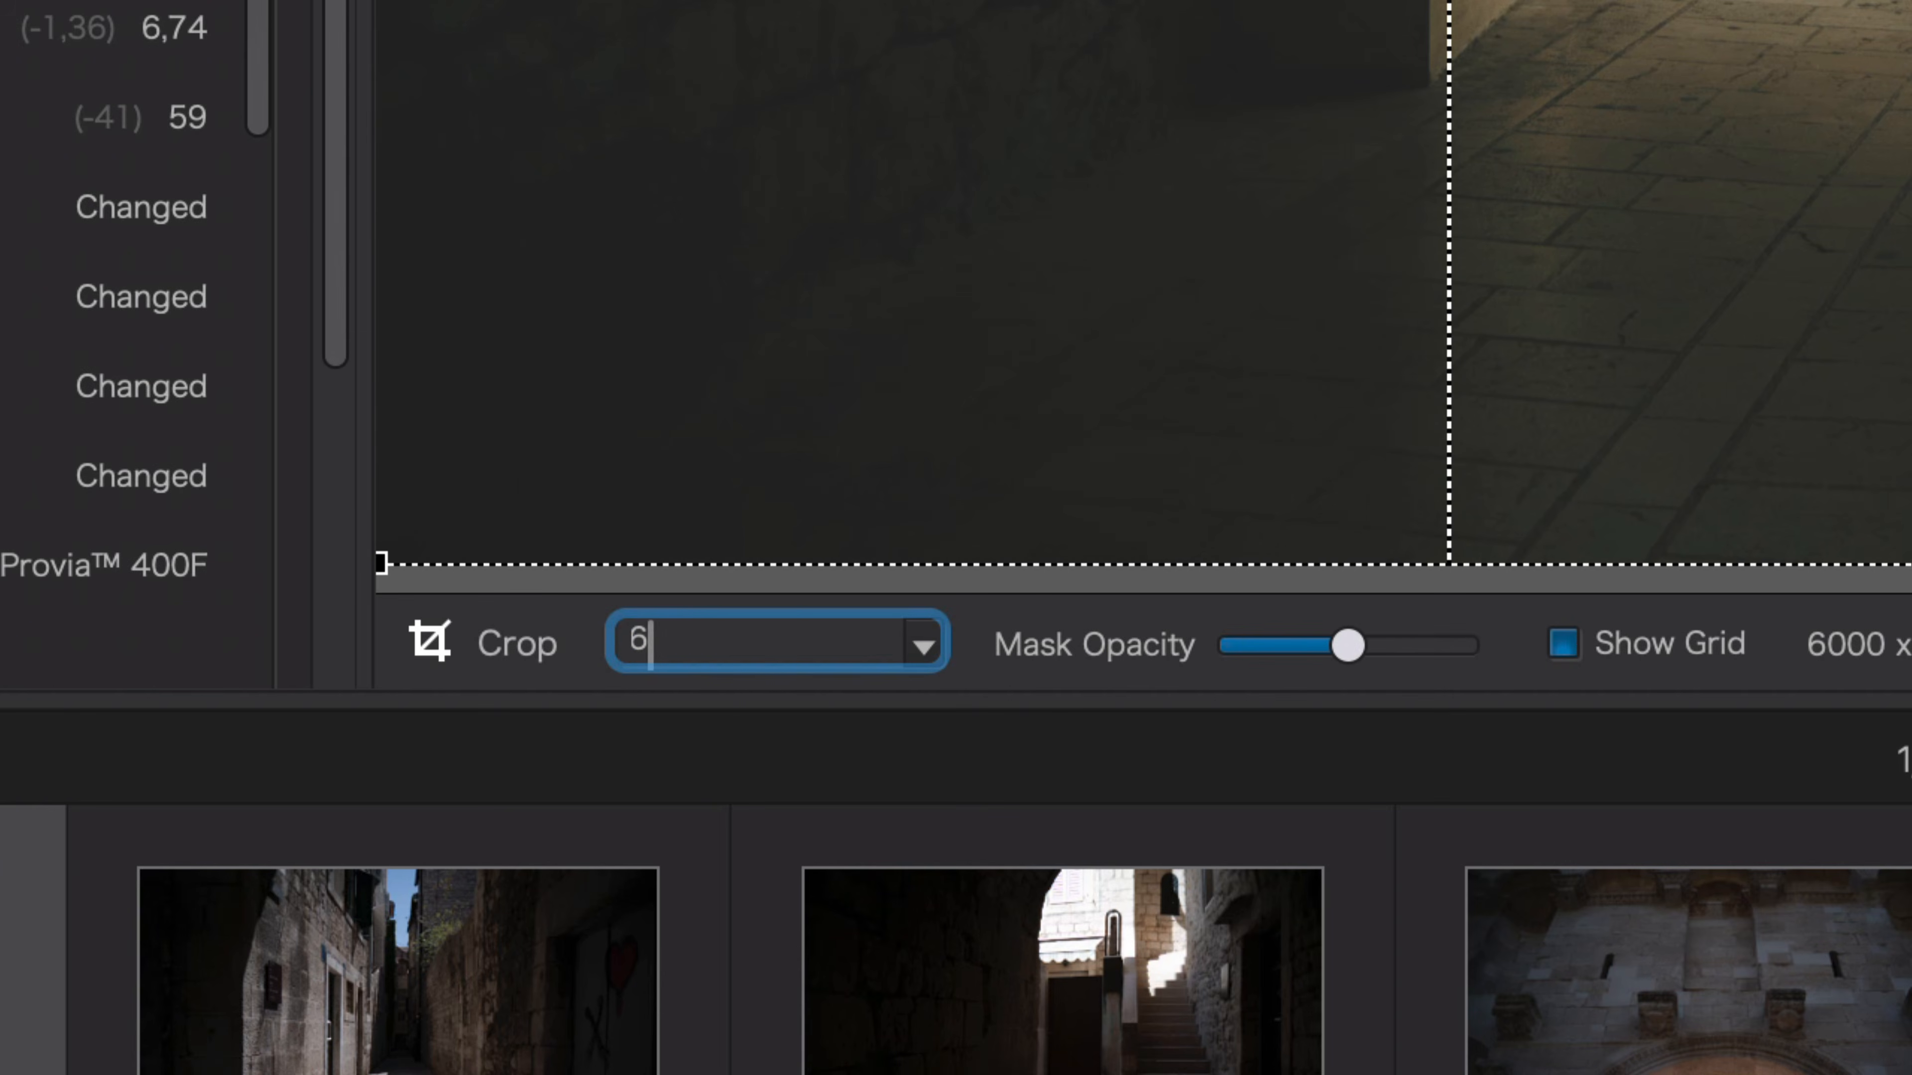
{"action": "type", "text": "4"}
{"action": "key", "text": "Return"}
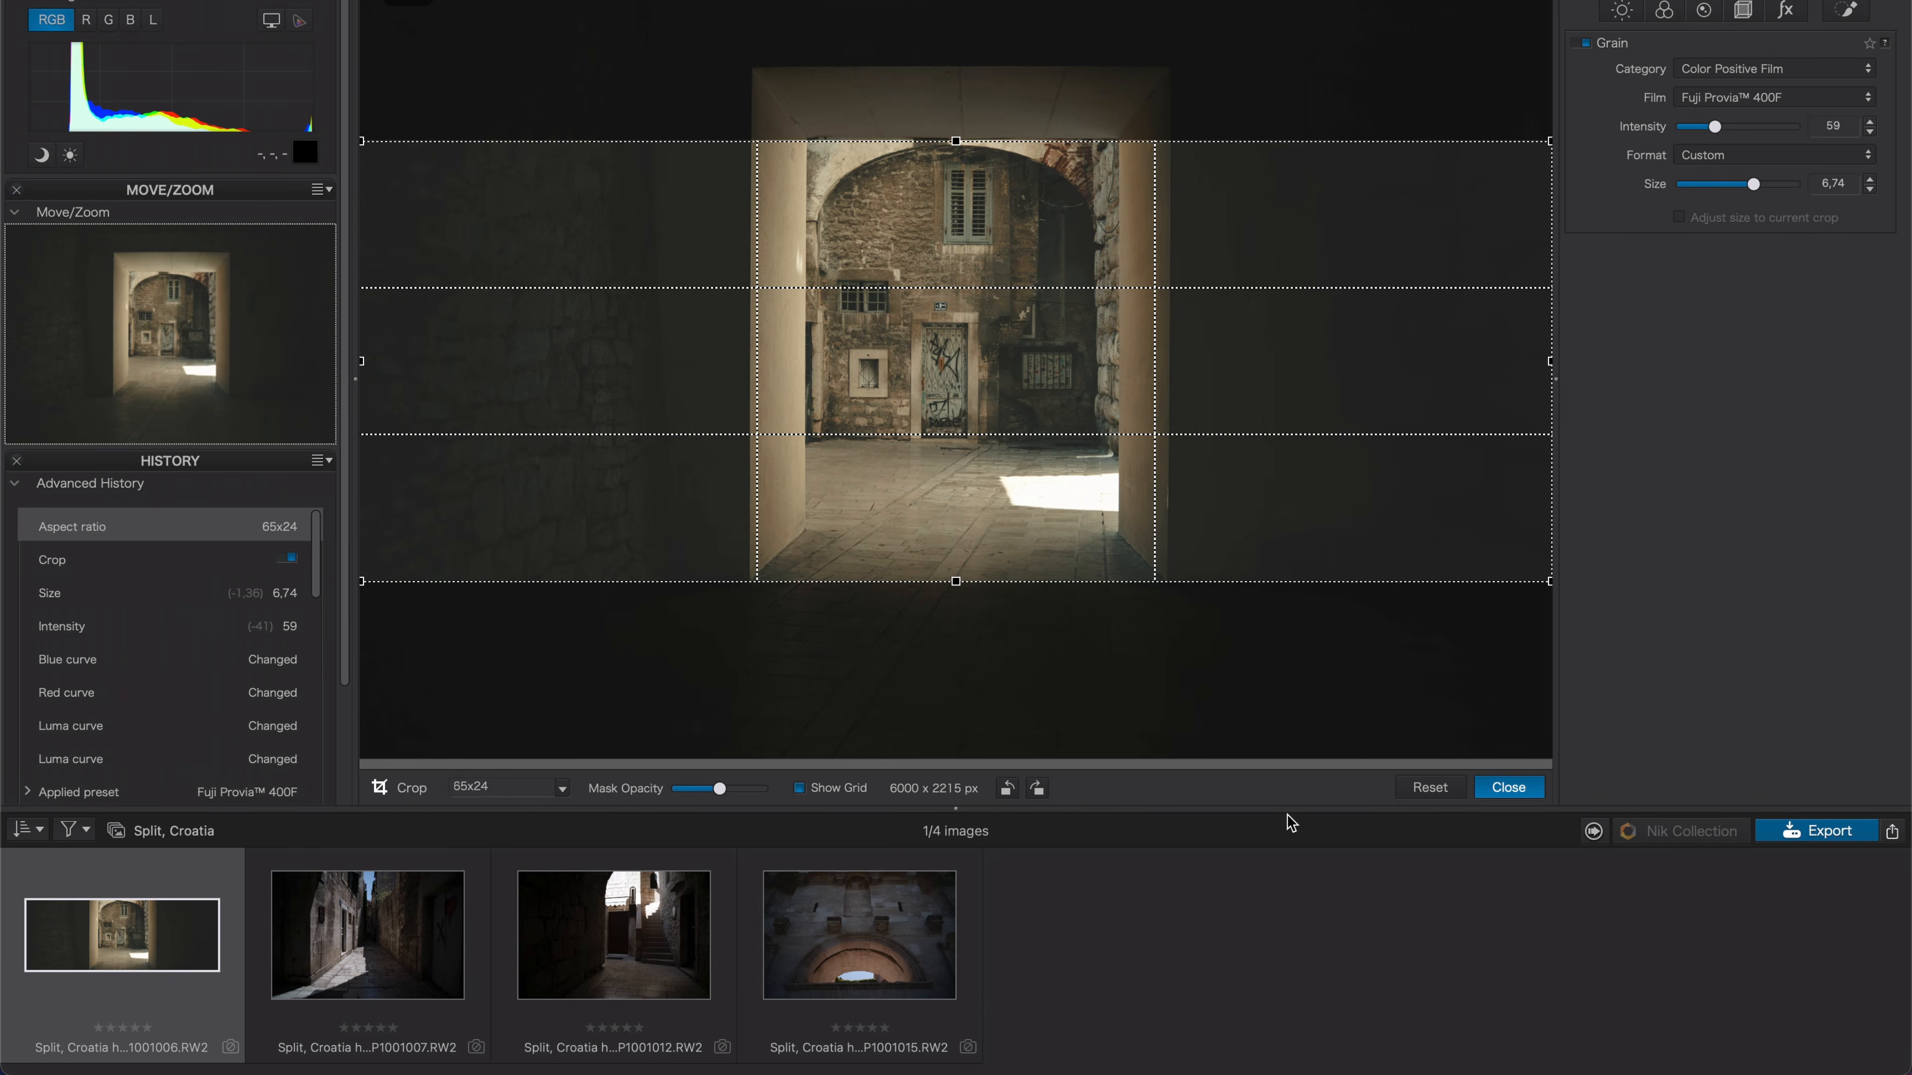
{"action": "left_click", "coordinate": [1505, 787]}
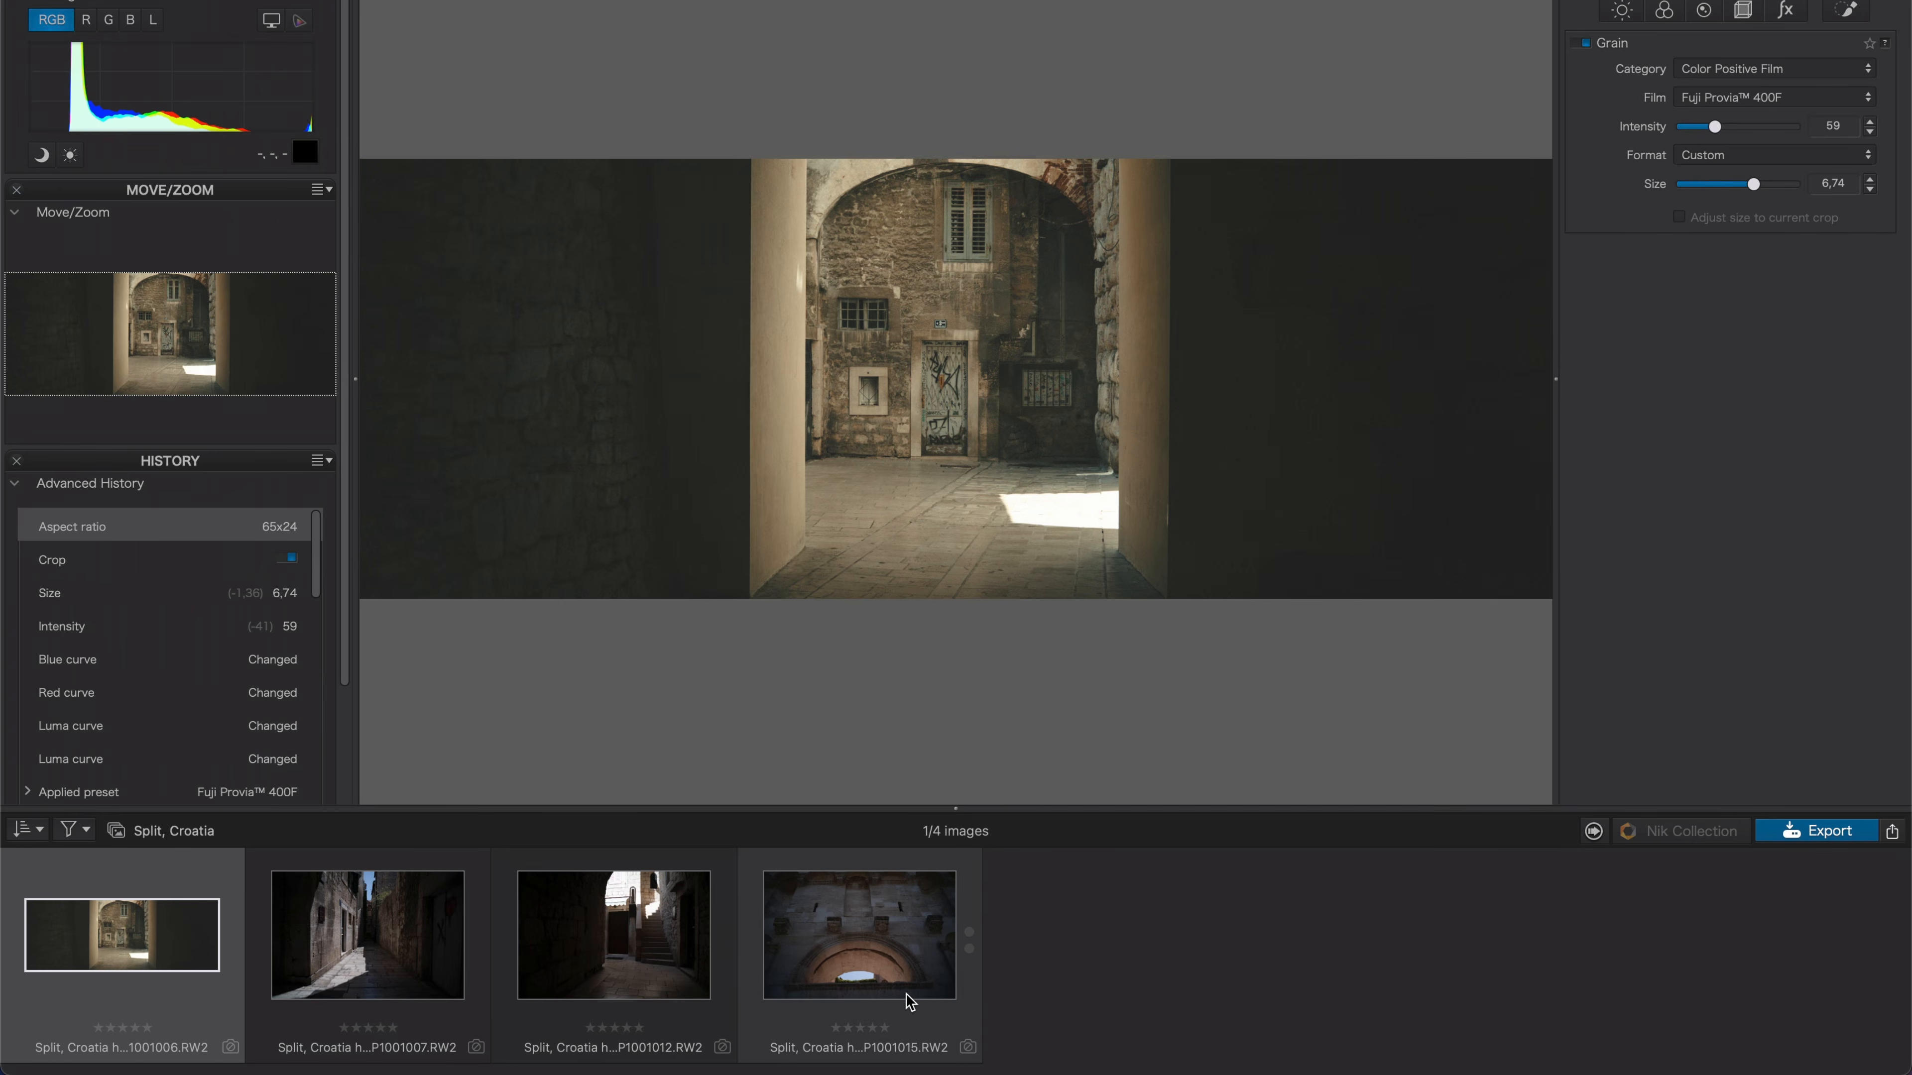
Open the preset editor and create a new preset from the current settings named Croatia.
{"action": "left_click", "coordinate": [213, 465]}
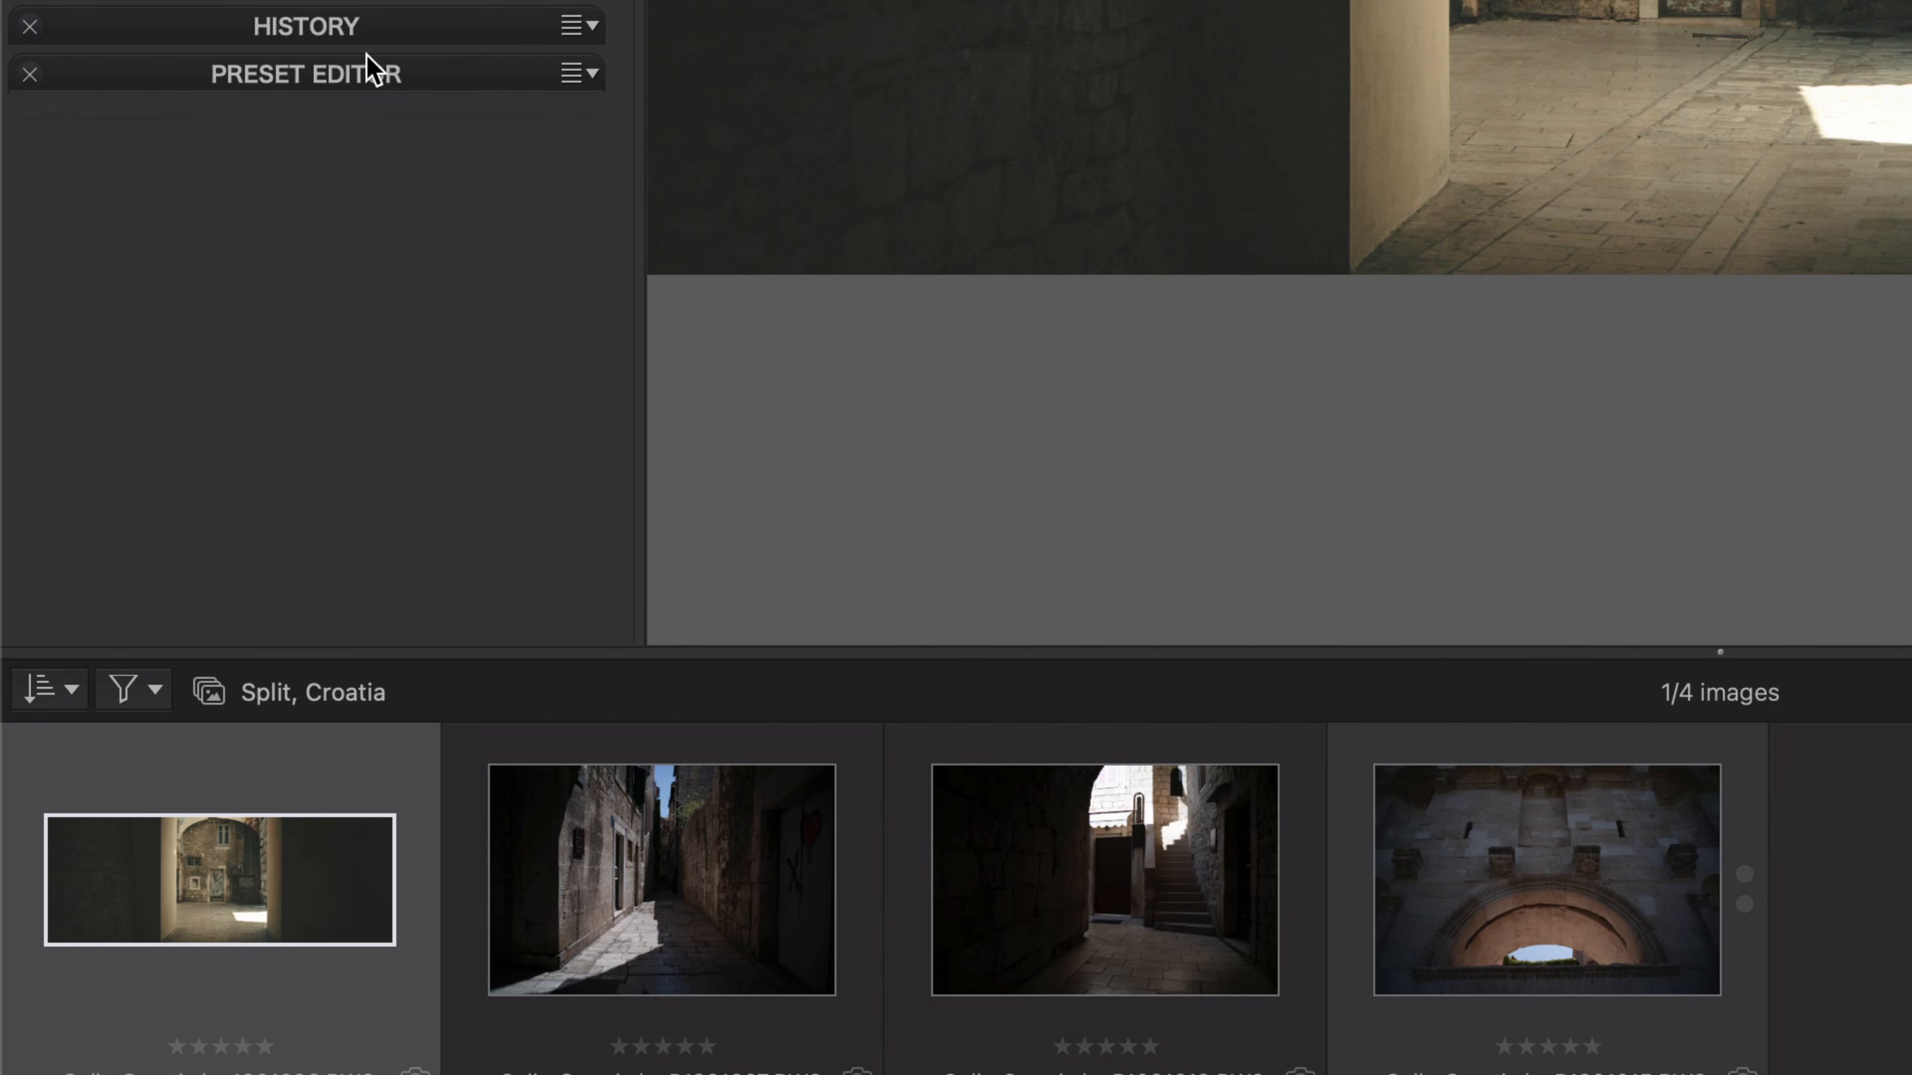
{"action": "left_click", "coordinate": [206, 486]}
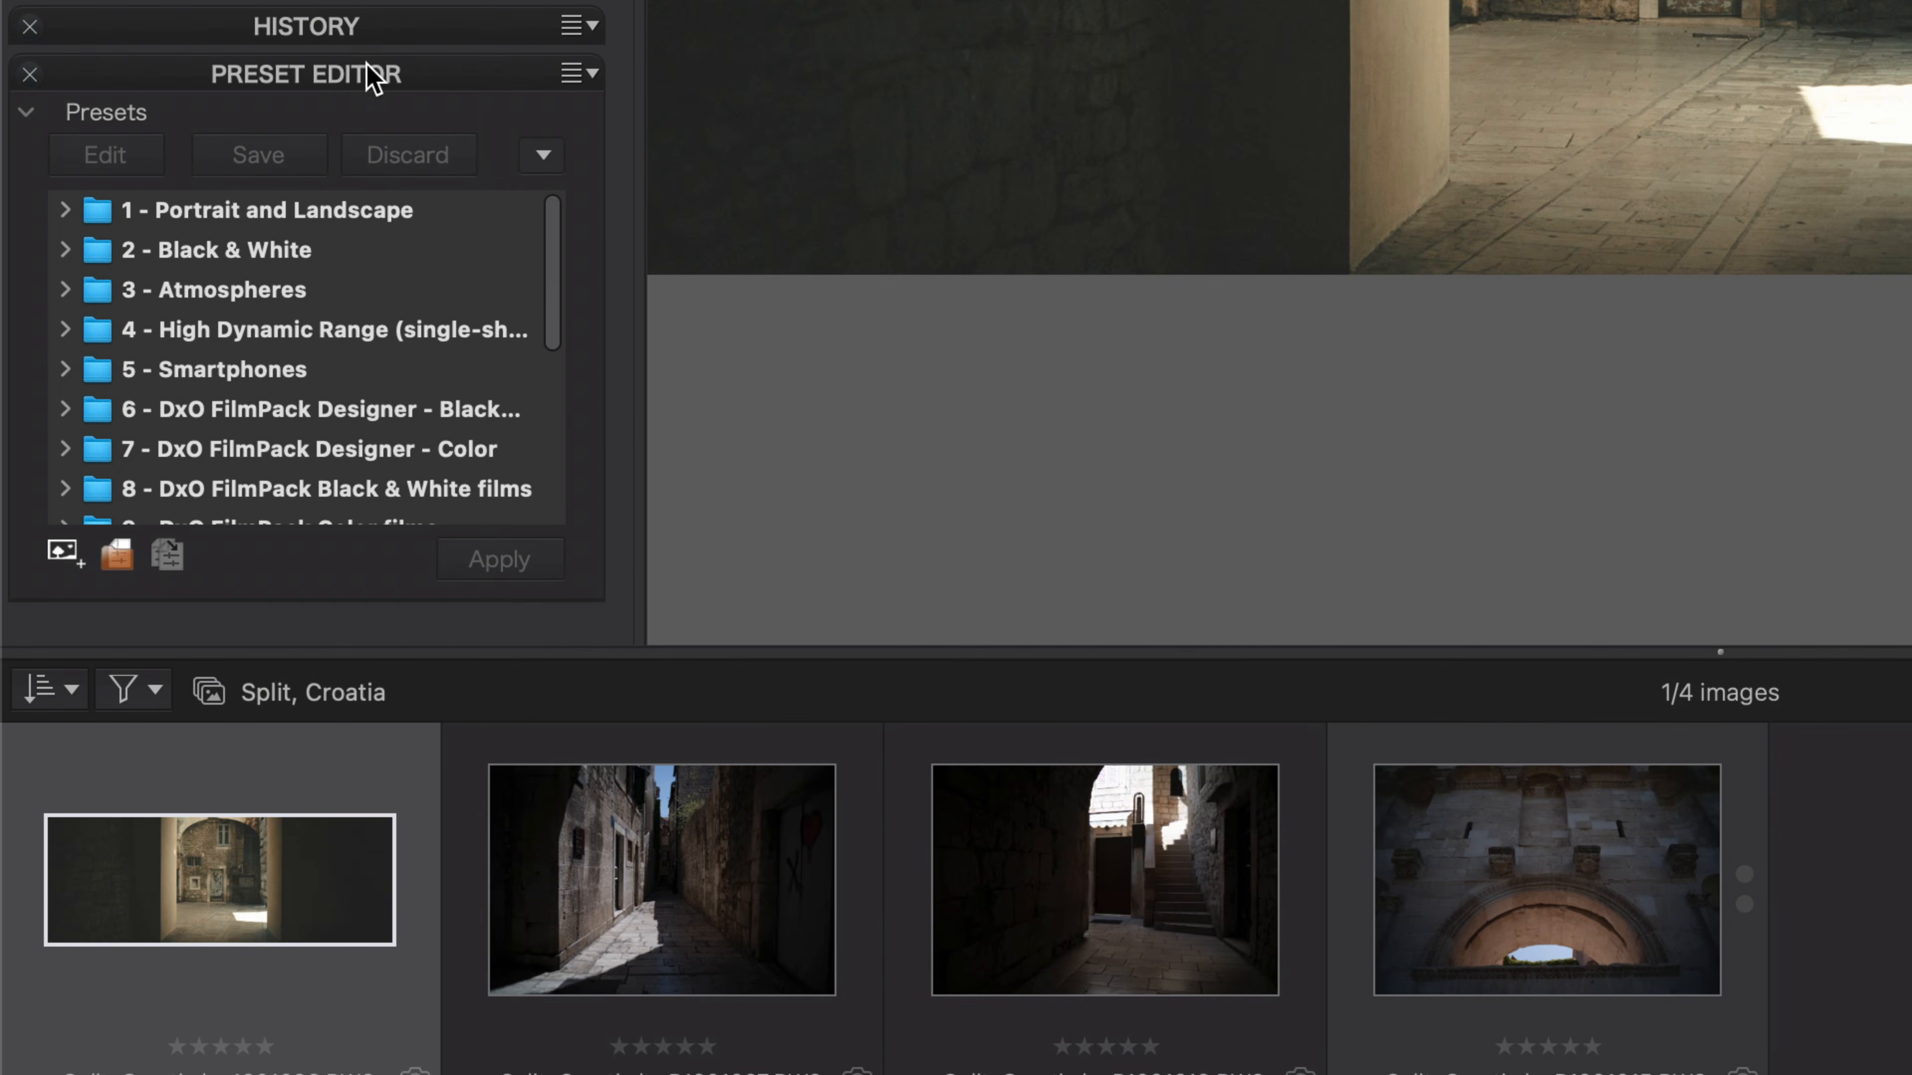
{"action": "left_click", "coordinate": [56, 557]}
{"action": "type", "text": "Cr"}
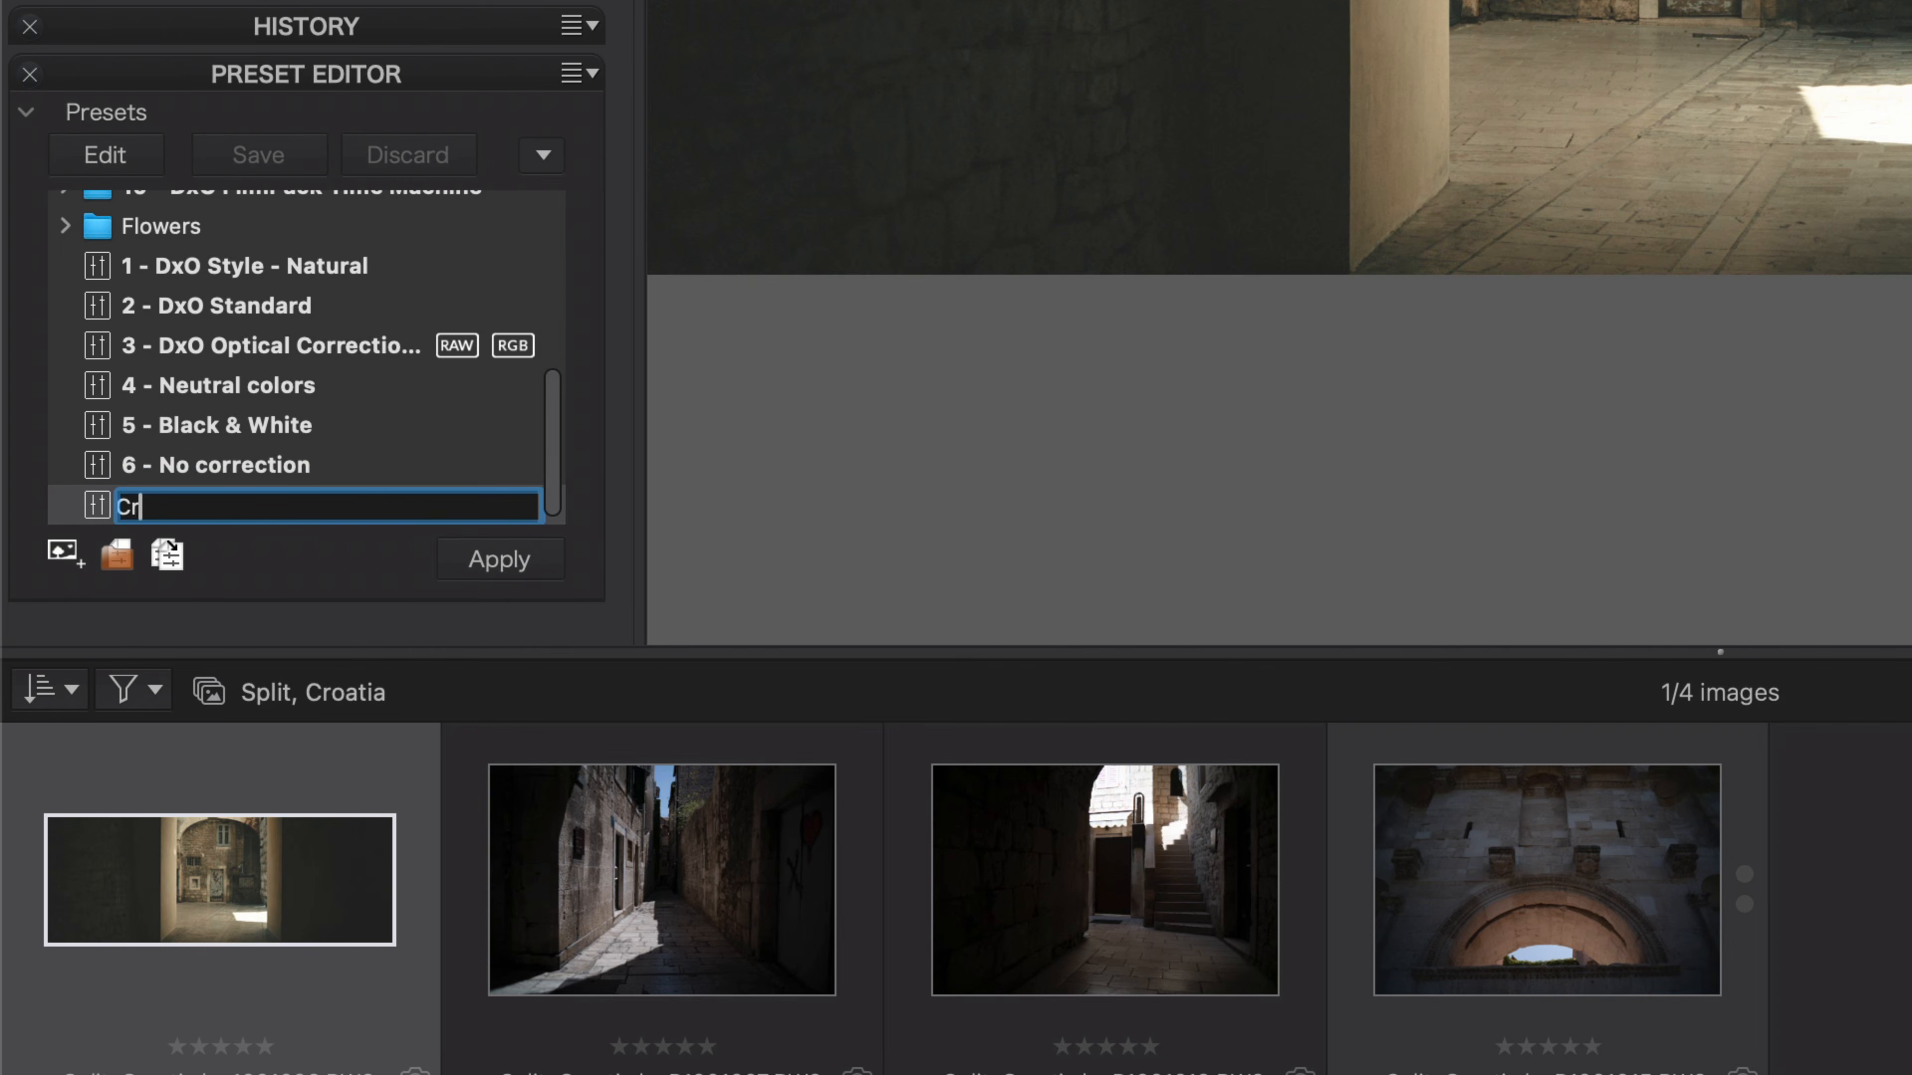
{"action": "type", "text": "oatia"}
{"action": "key", "text": "Return"}
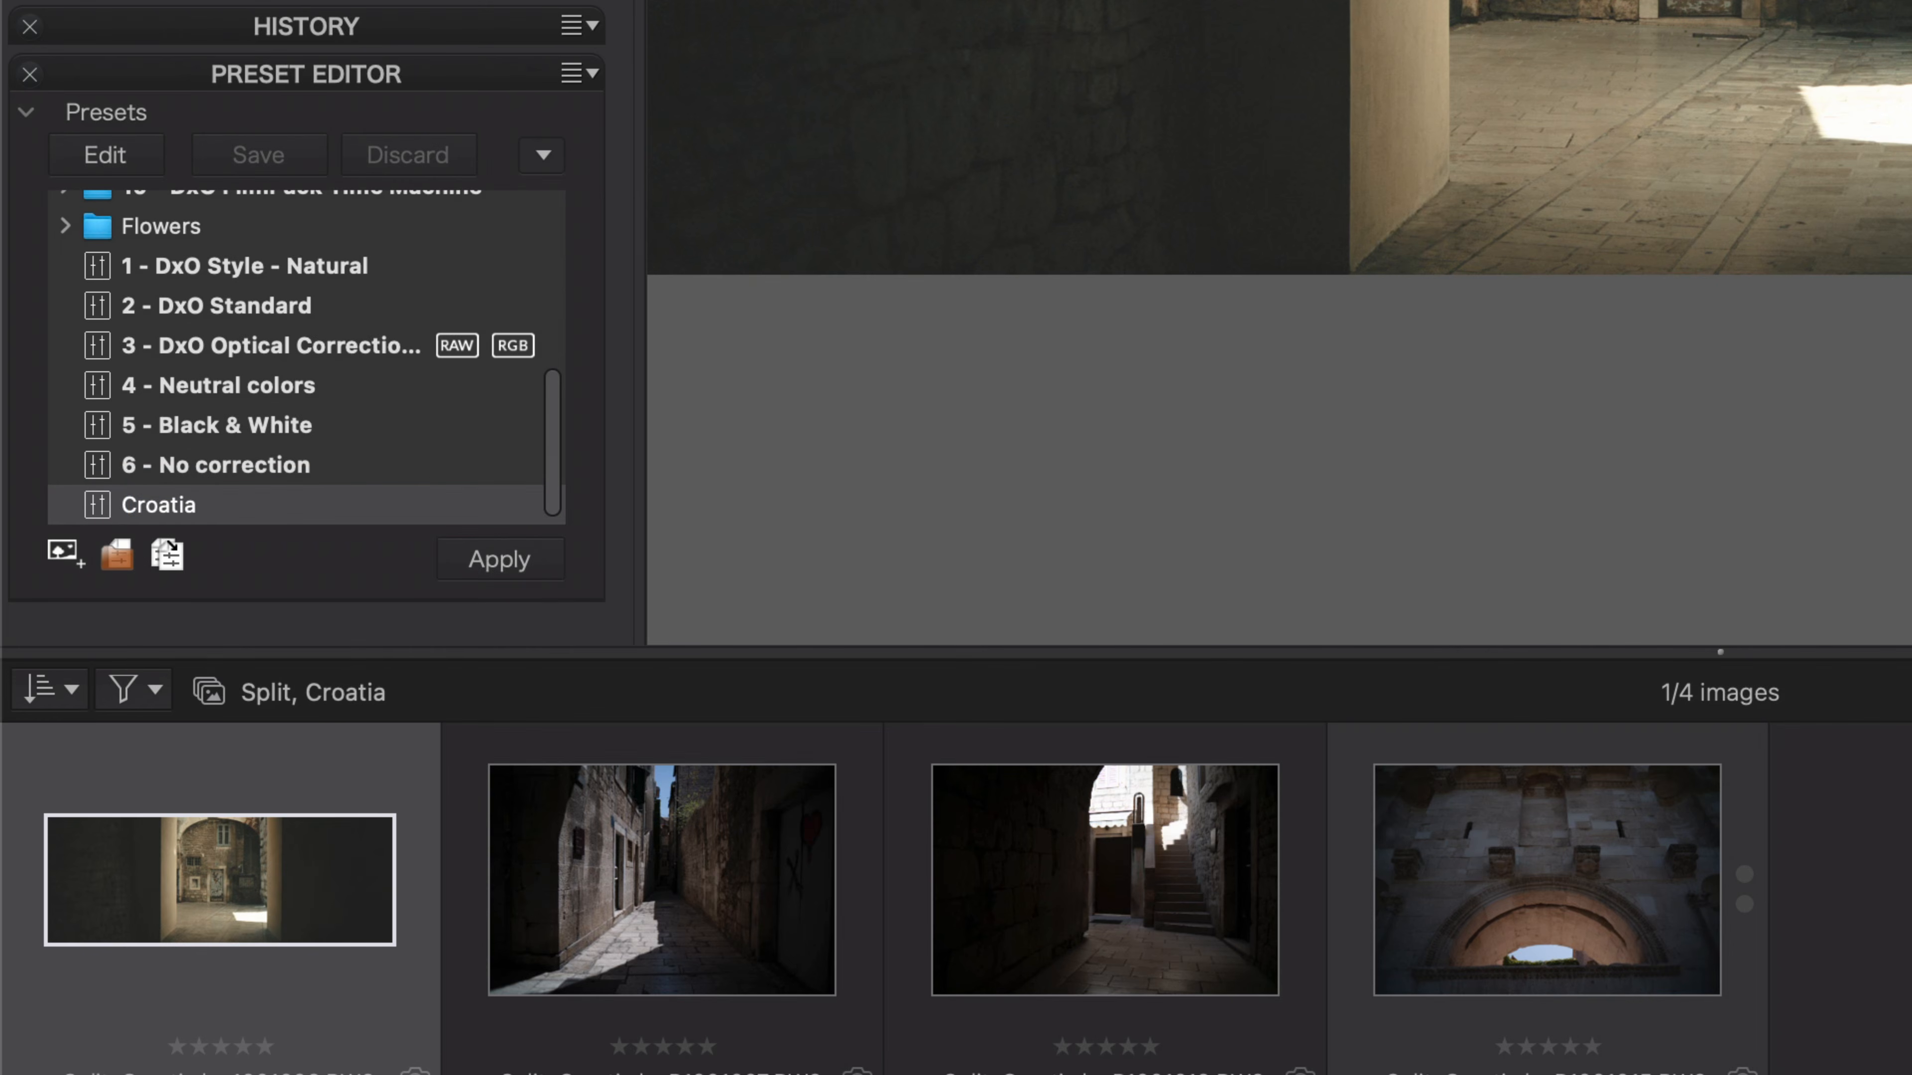
Select the other three images and apply the Croatia preset to them.
{"action": "left_click", "coordinate": [708, 896]}
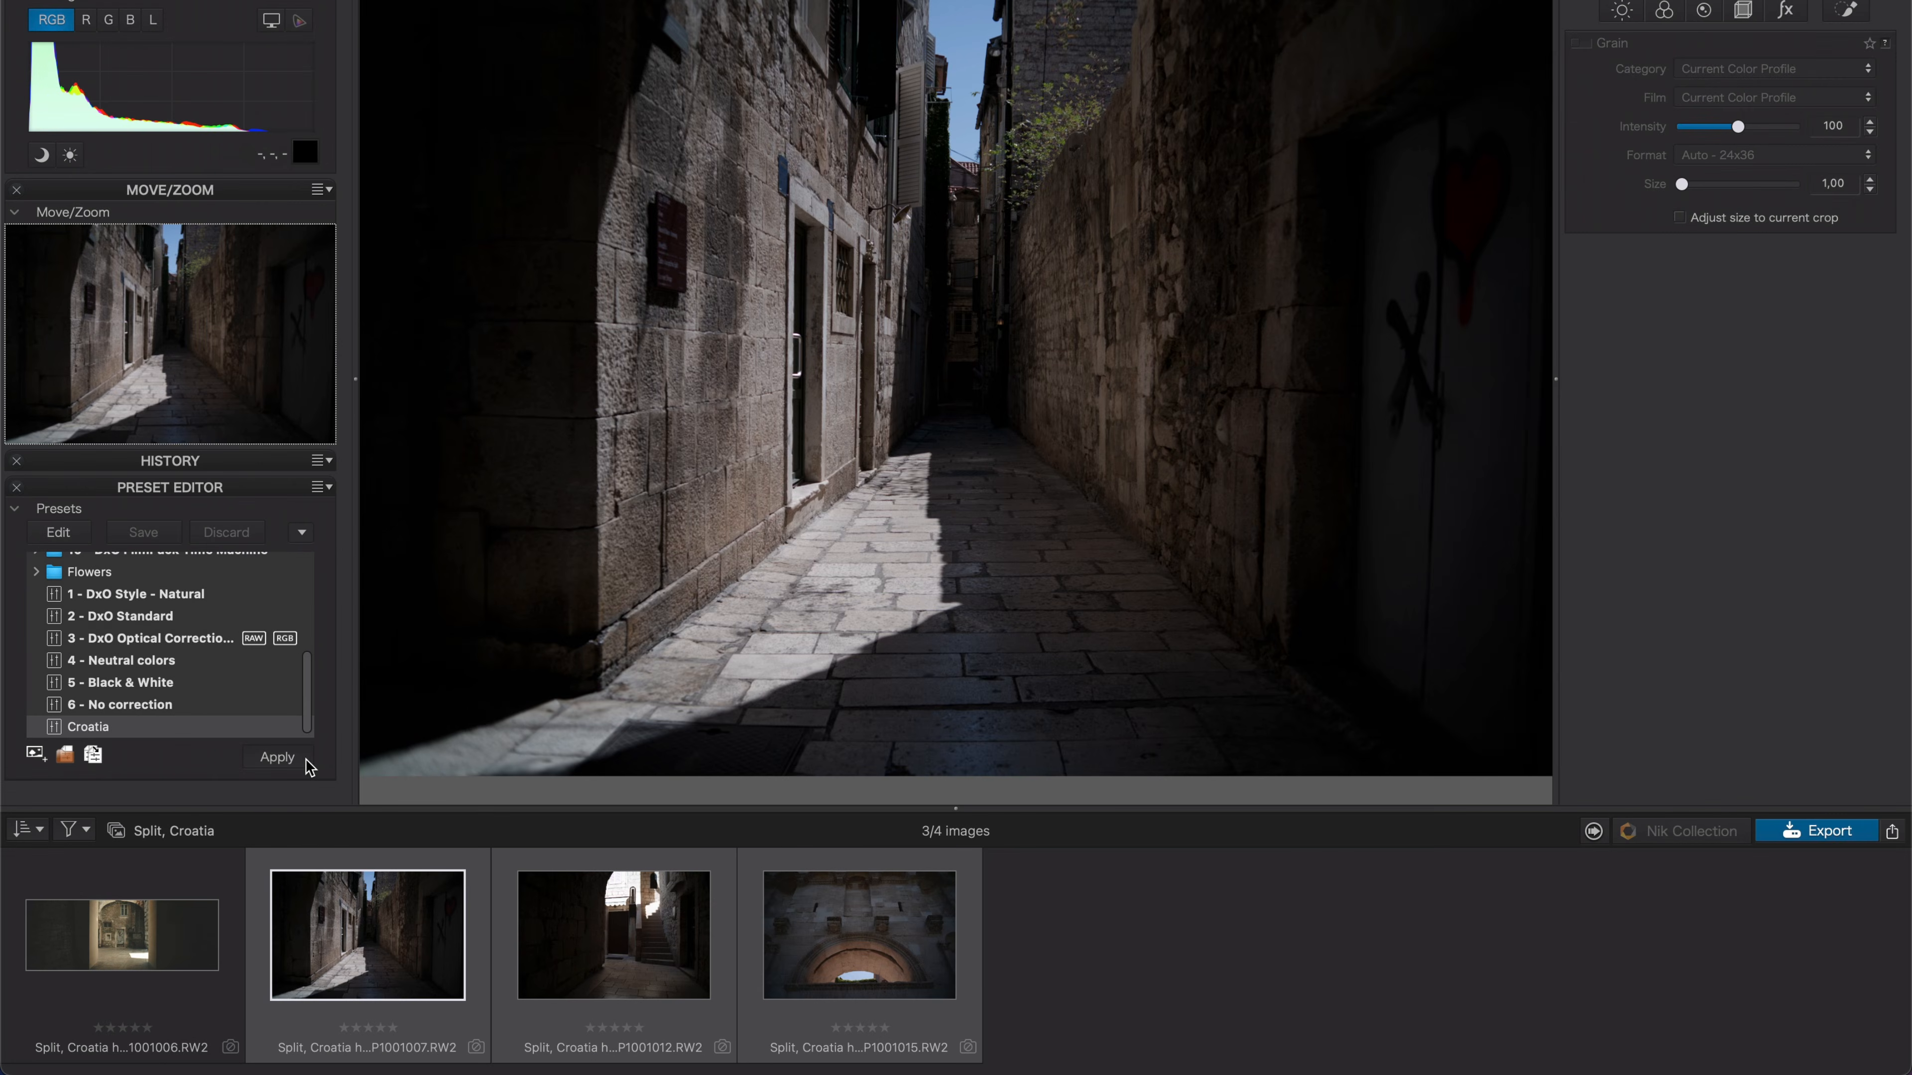
{"action": "left_click", "coordinate": [308, 764]}
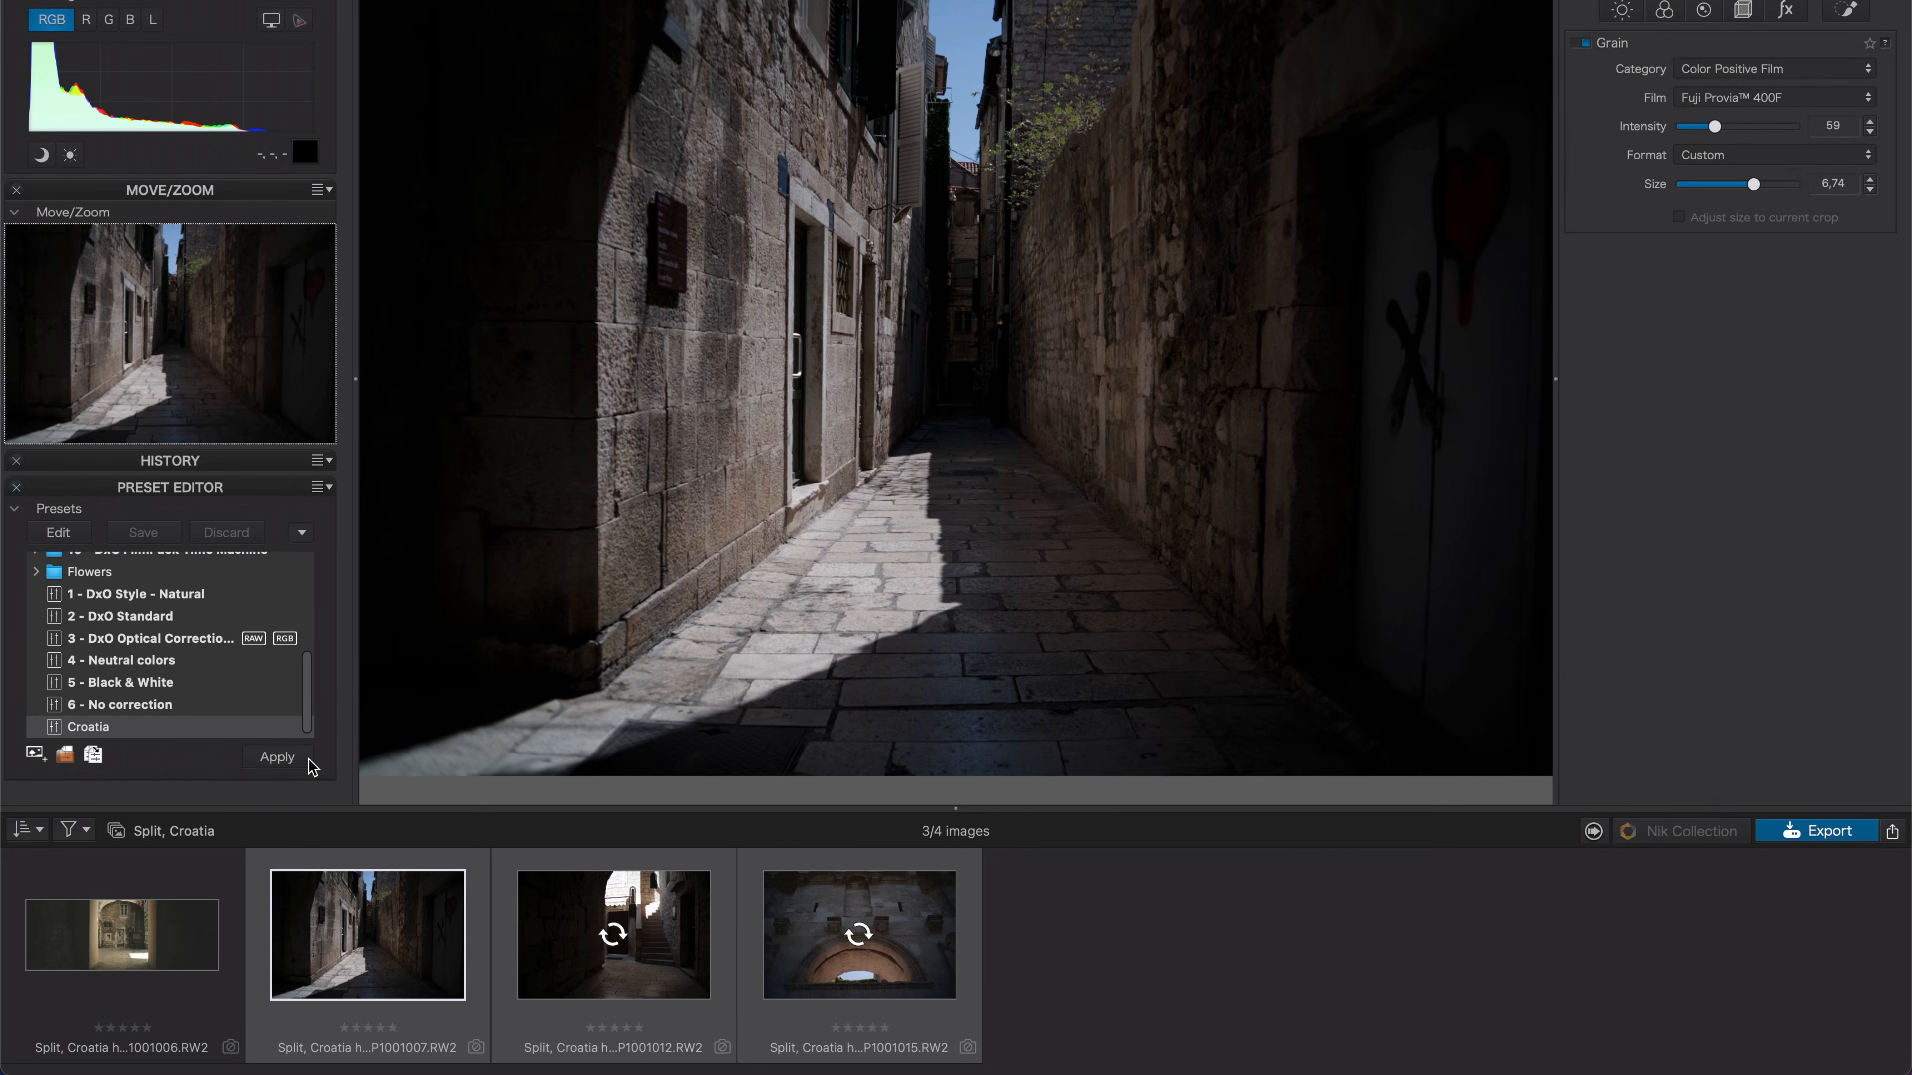
Browse through the four images to review the applied preset.
{"action": "left_click", "coordinate": [343, 949]}
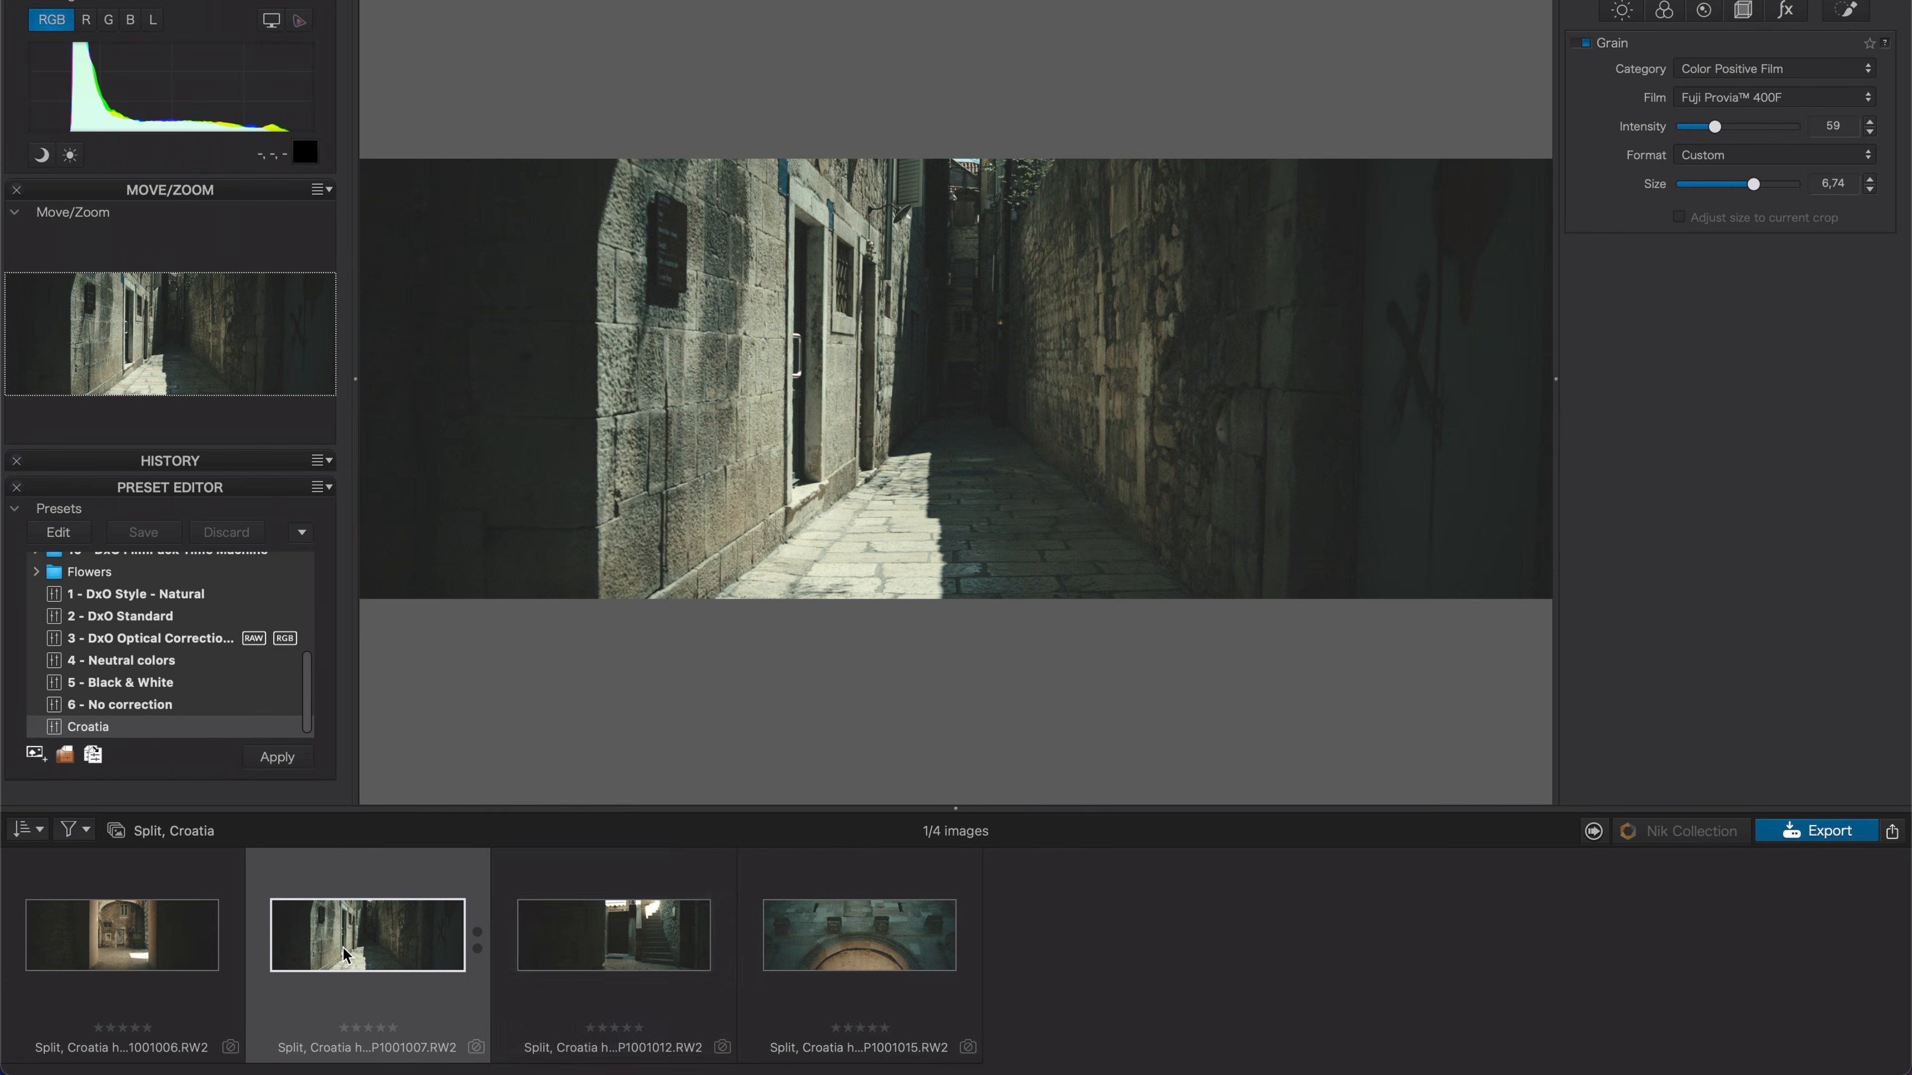
{"action": "left_click", "coordinate": [676, 949]}
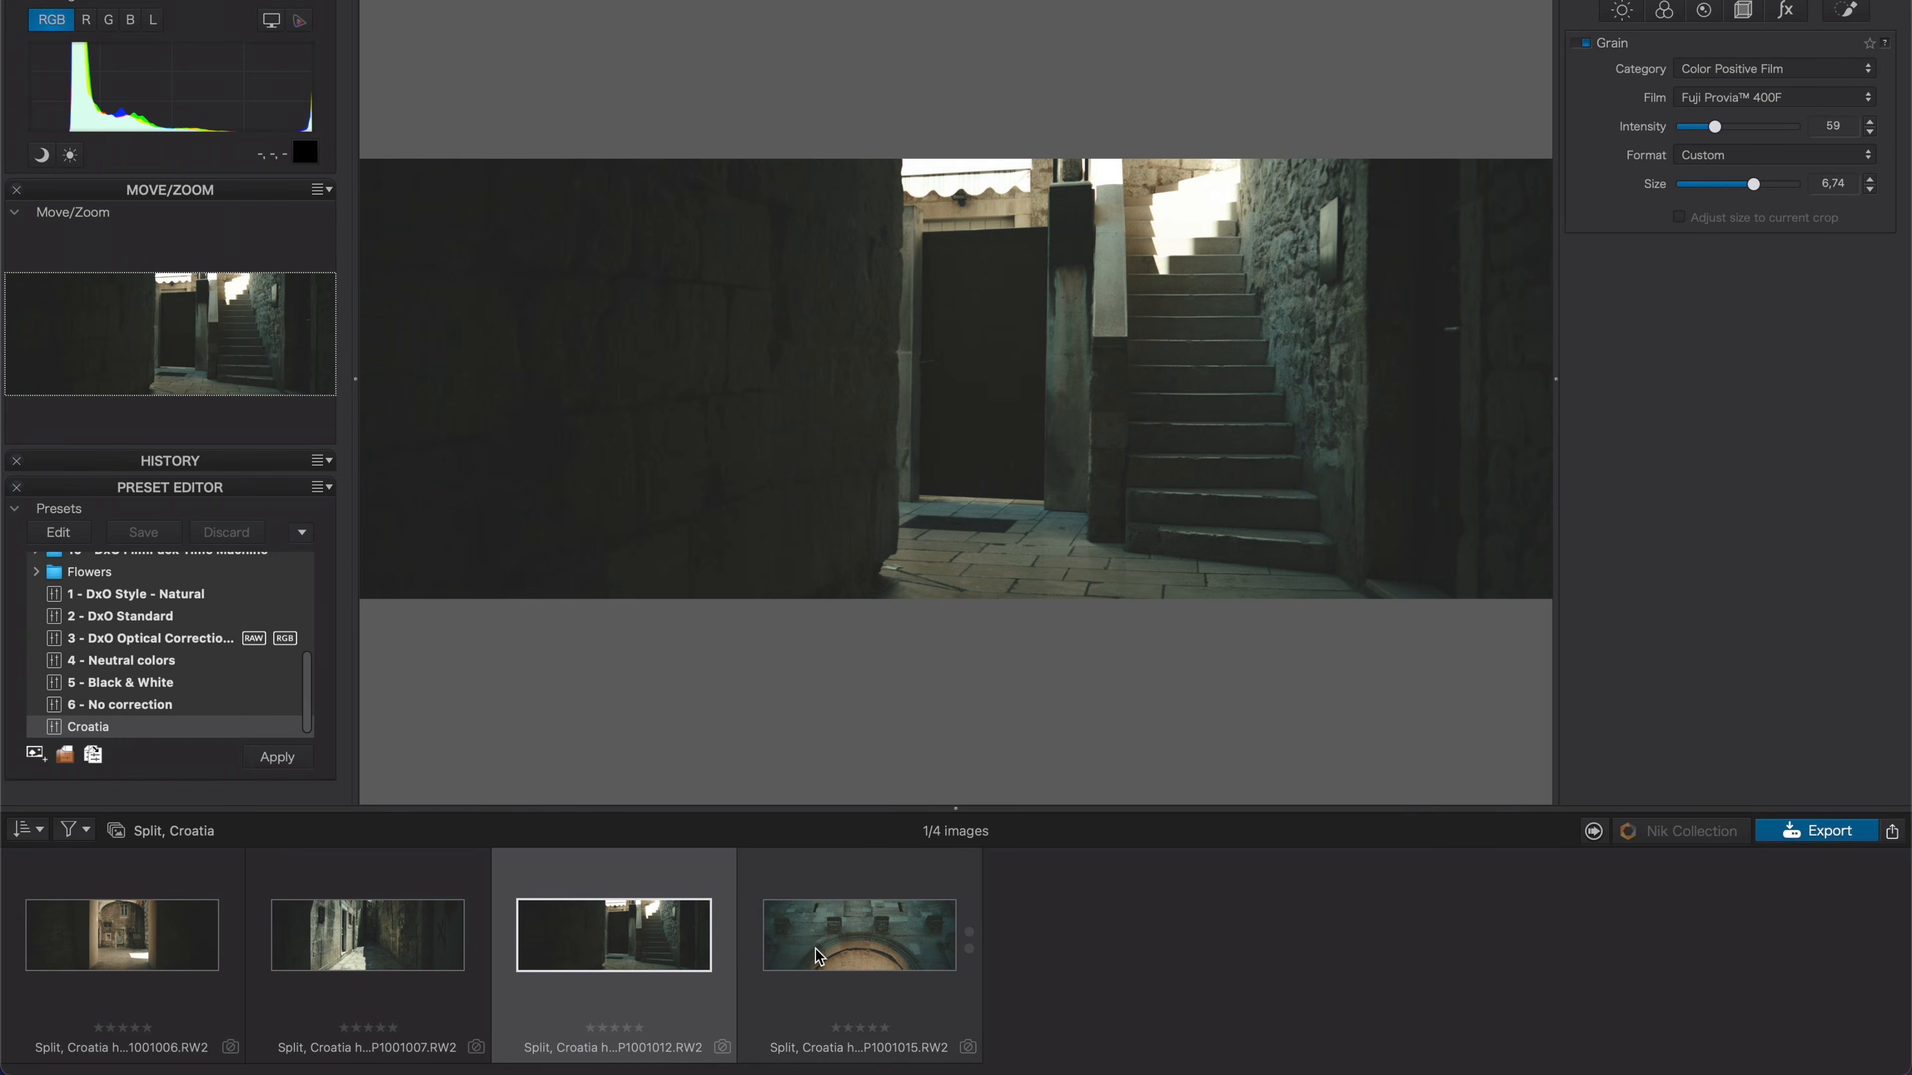
{"action": "left_click", "coordinate": [819, 956]}
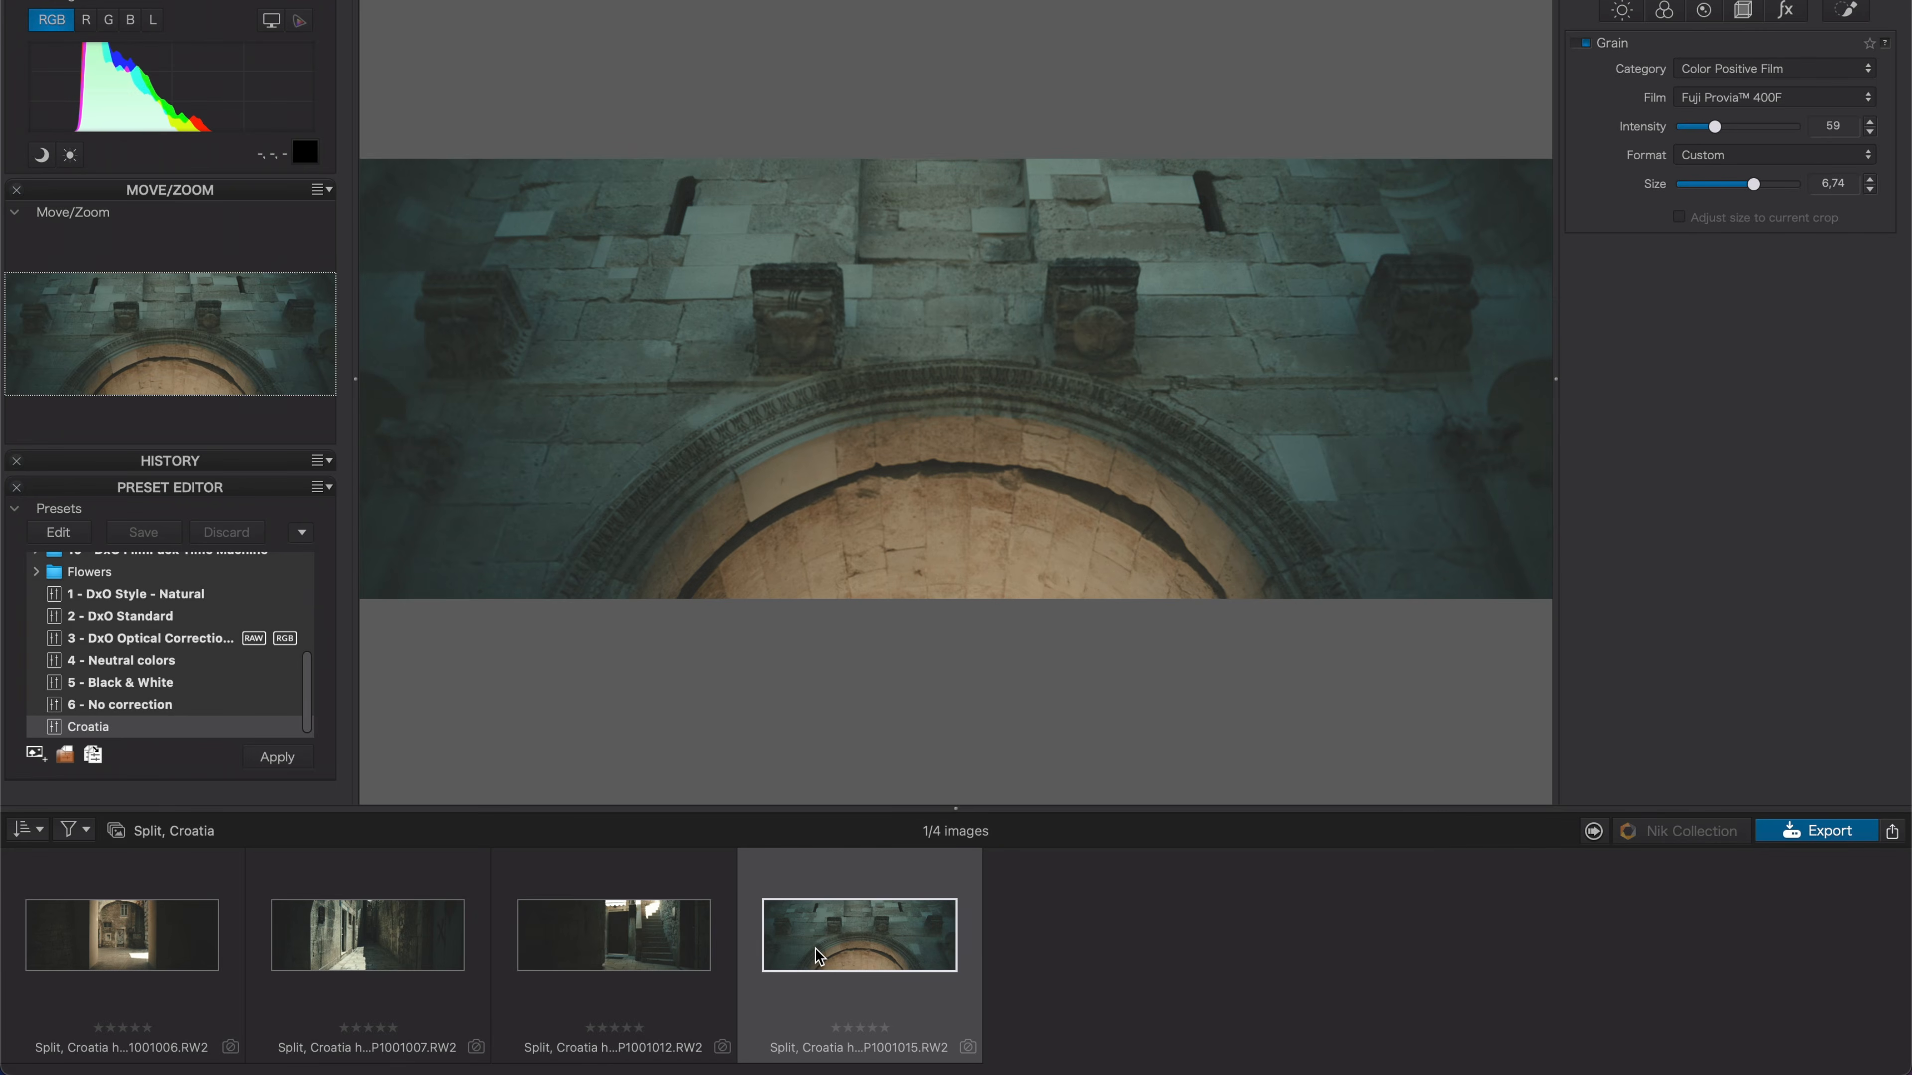
{"action": "left_click", "coordinate": [402, 949]}
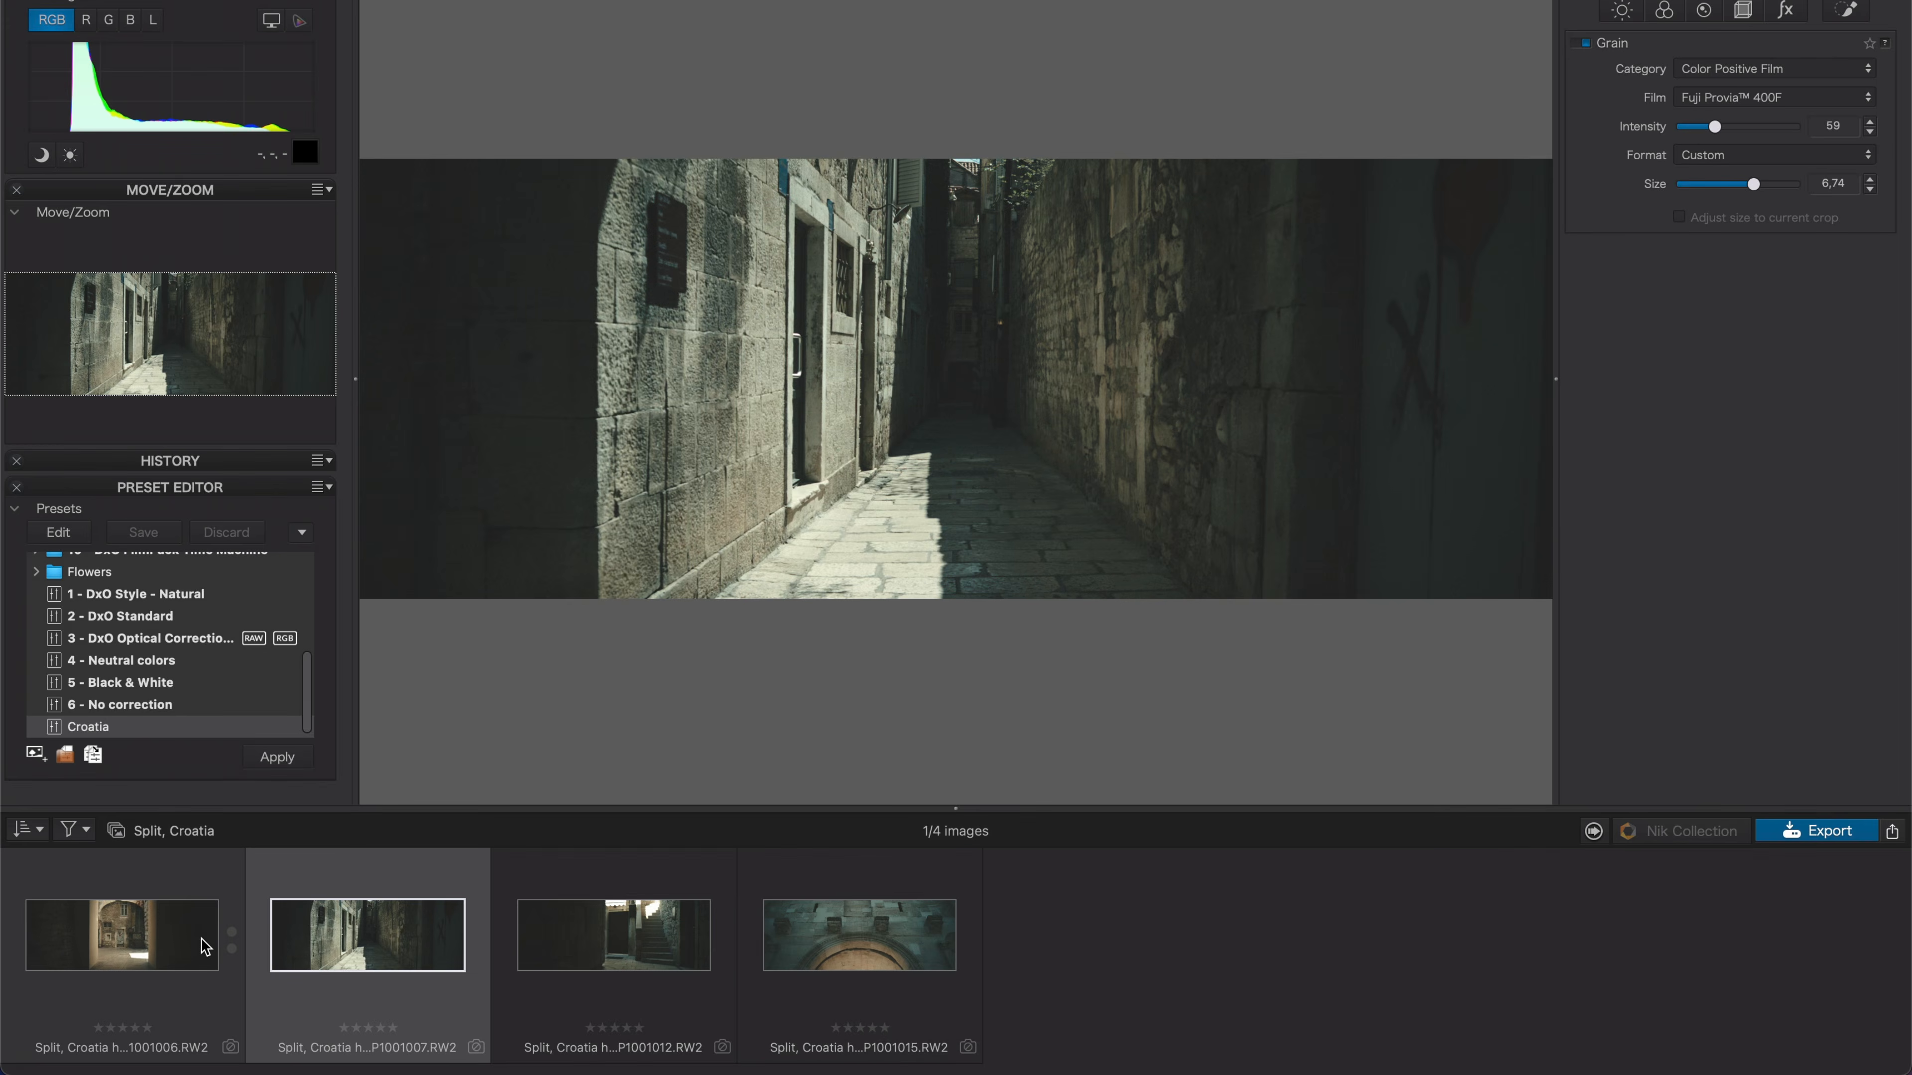
{"action": "left_click", "coordinate": [205, 946]}
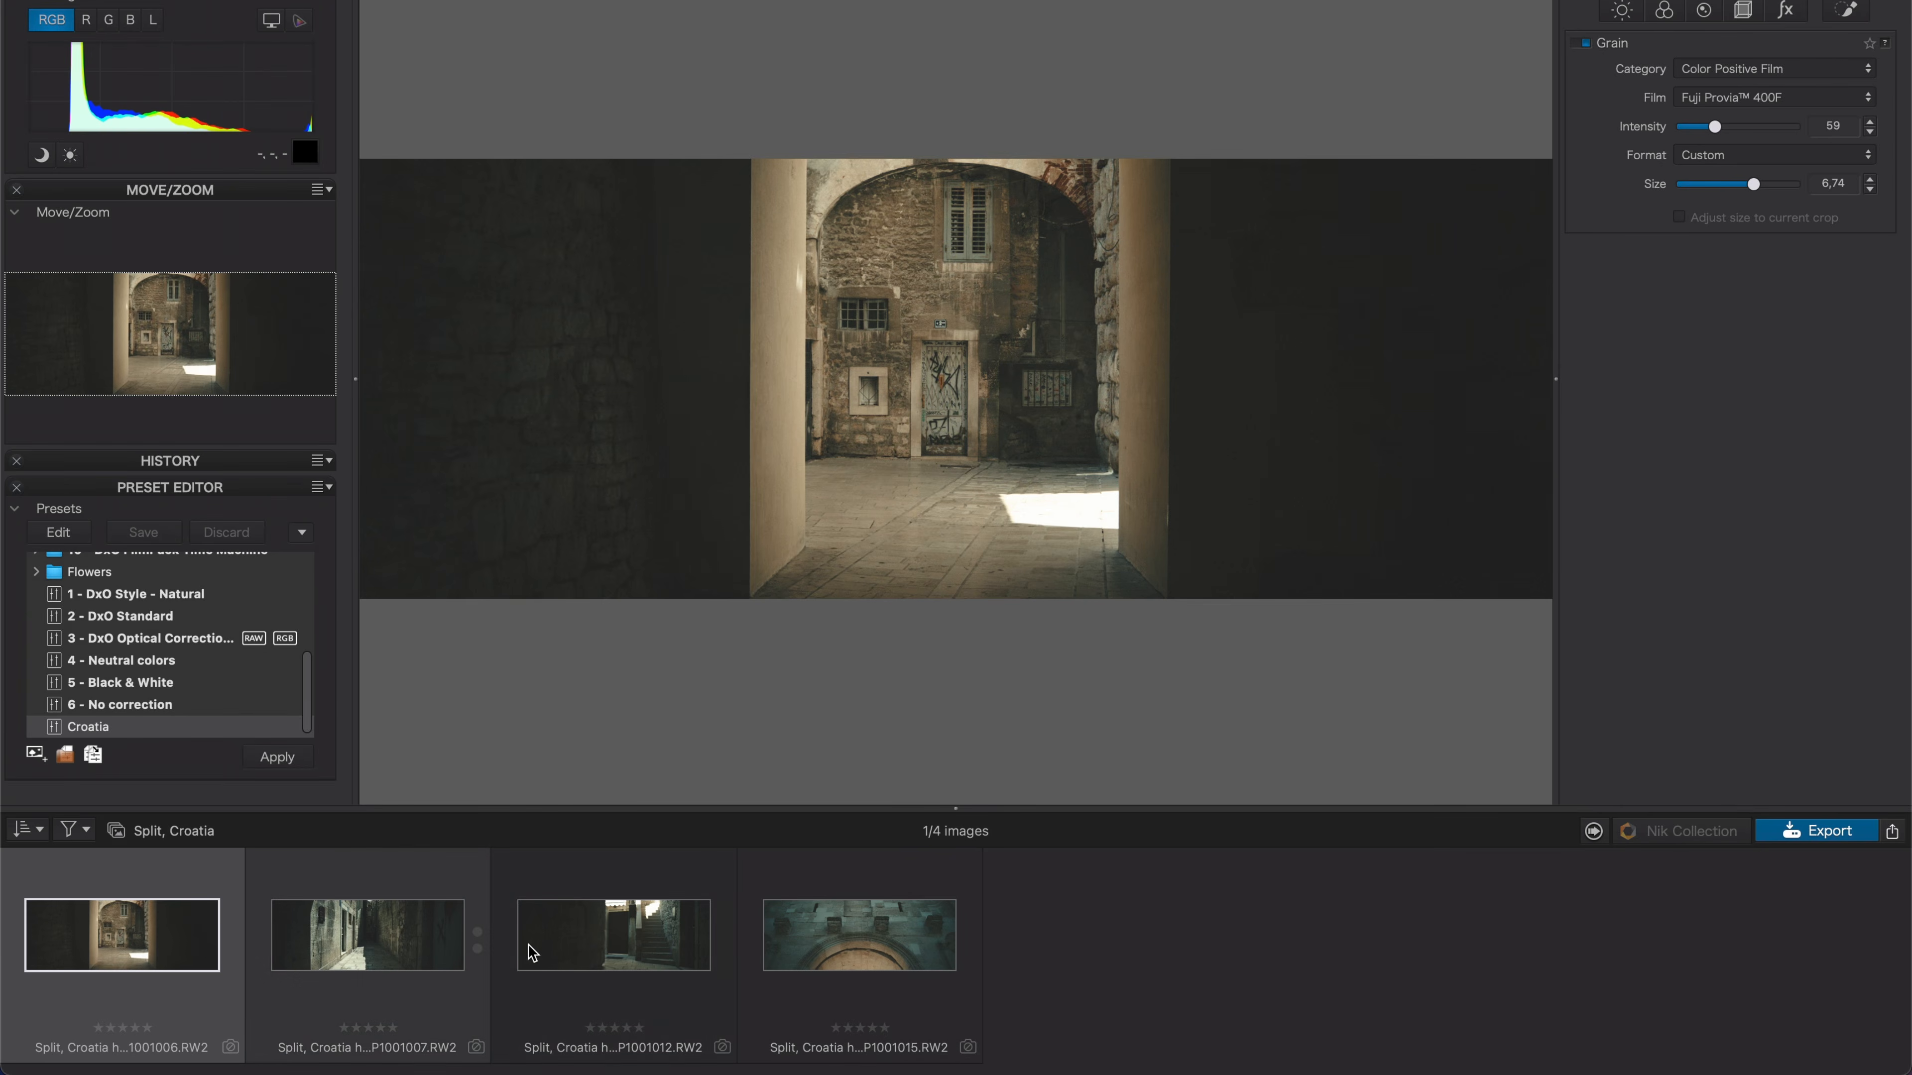
{"action": "left_click", "coordinate": [437, 948]}
{"action": "left_click", "coordinate": [609, 946]}
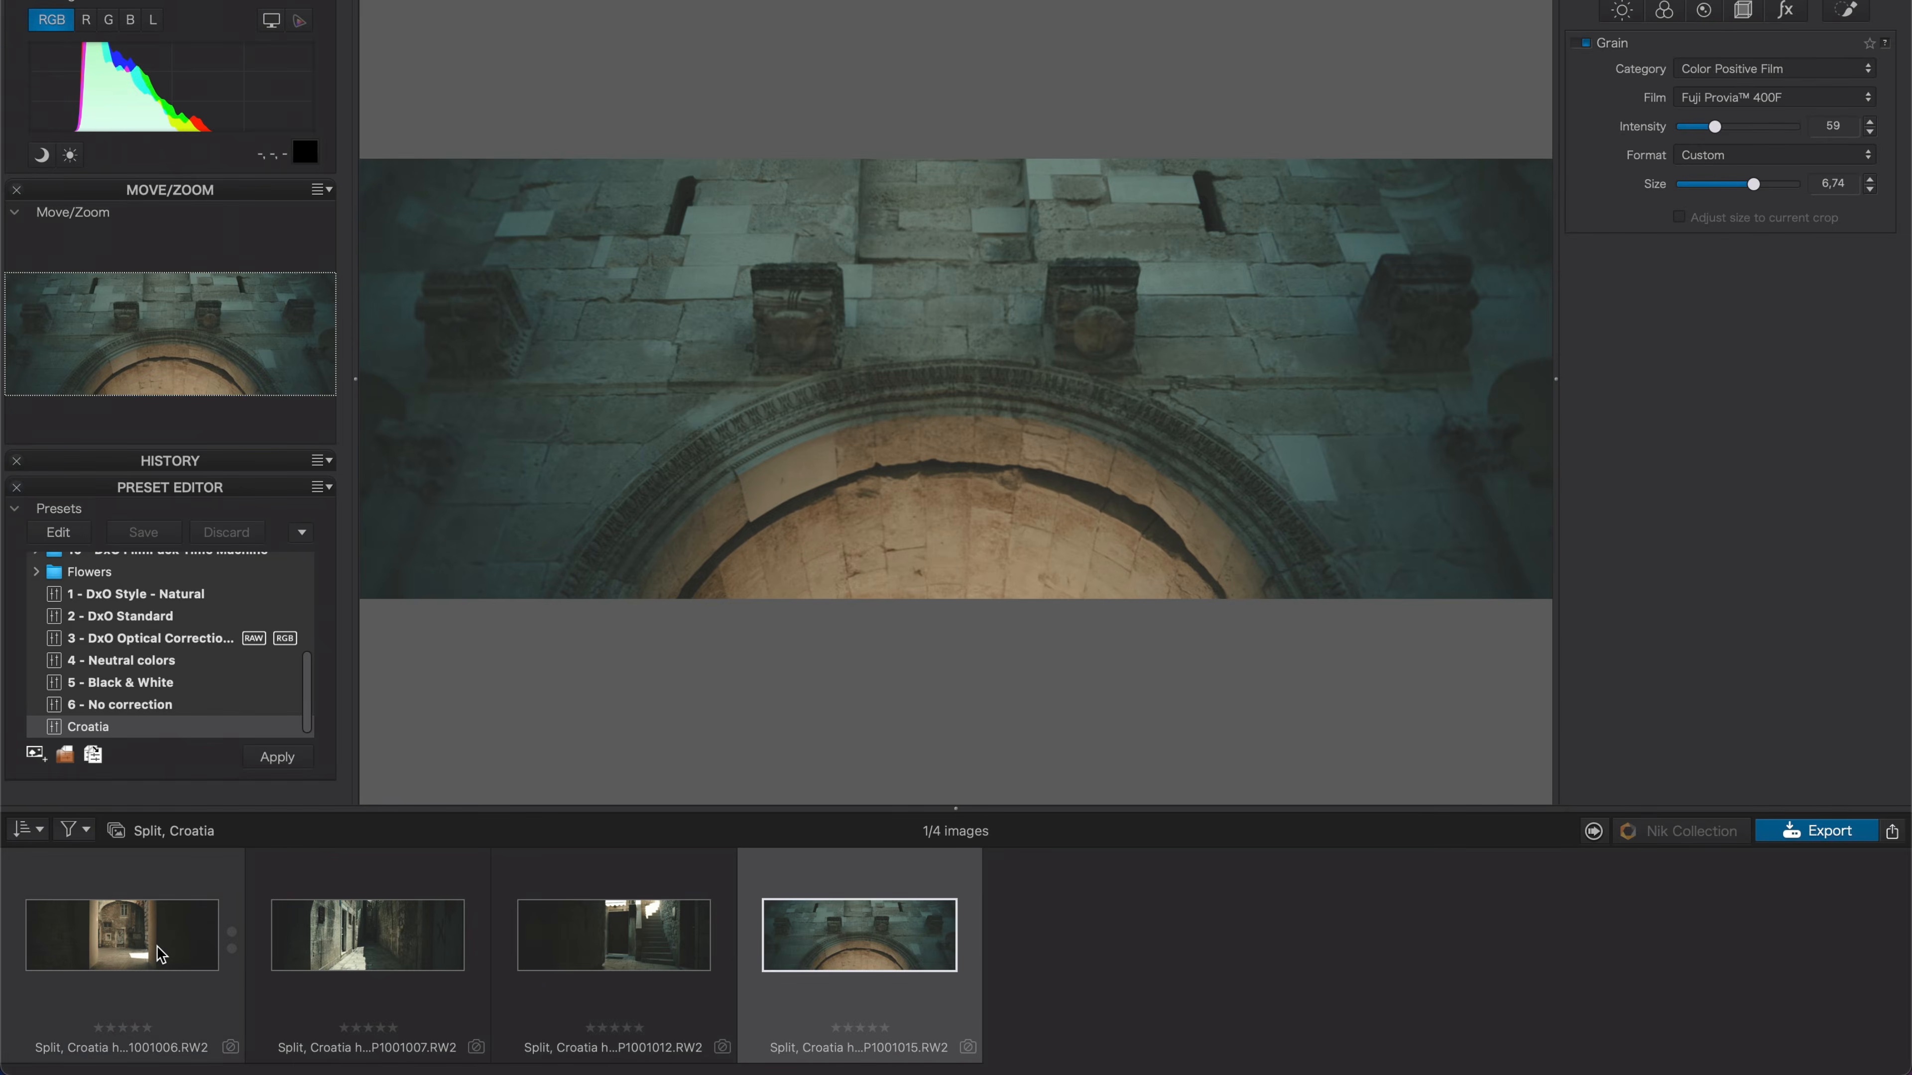
{"action": "left_click", "coordinate": [161, 955]}
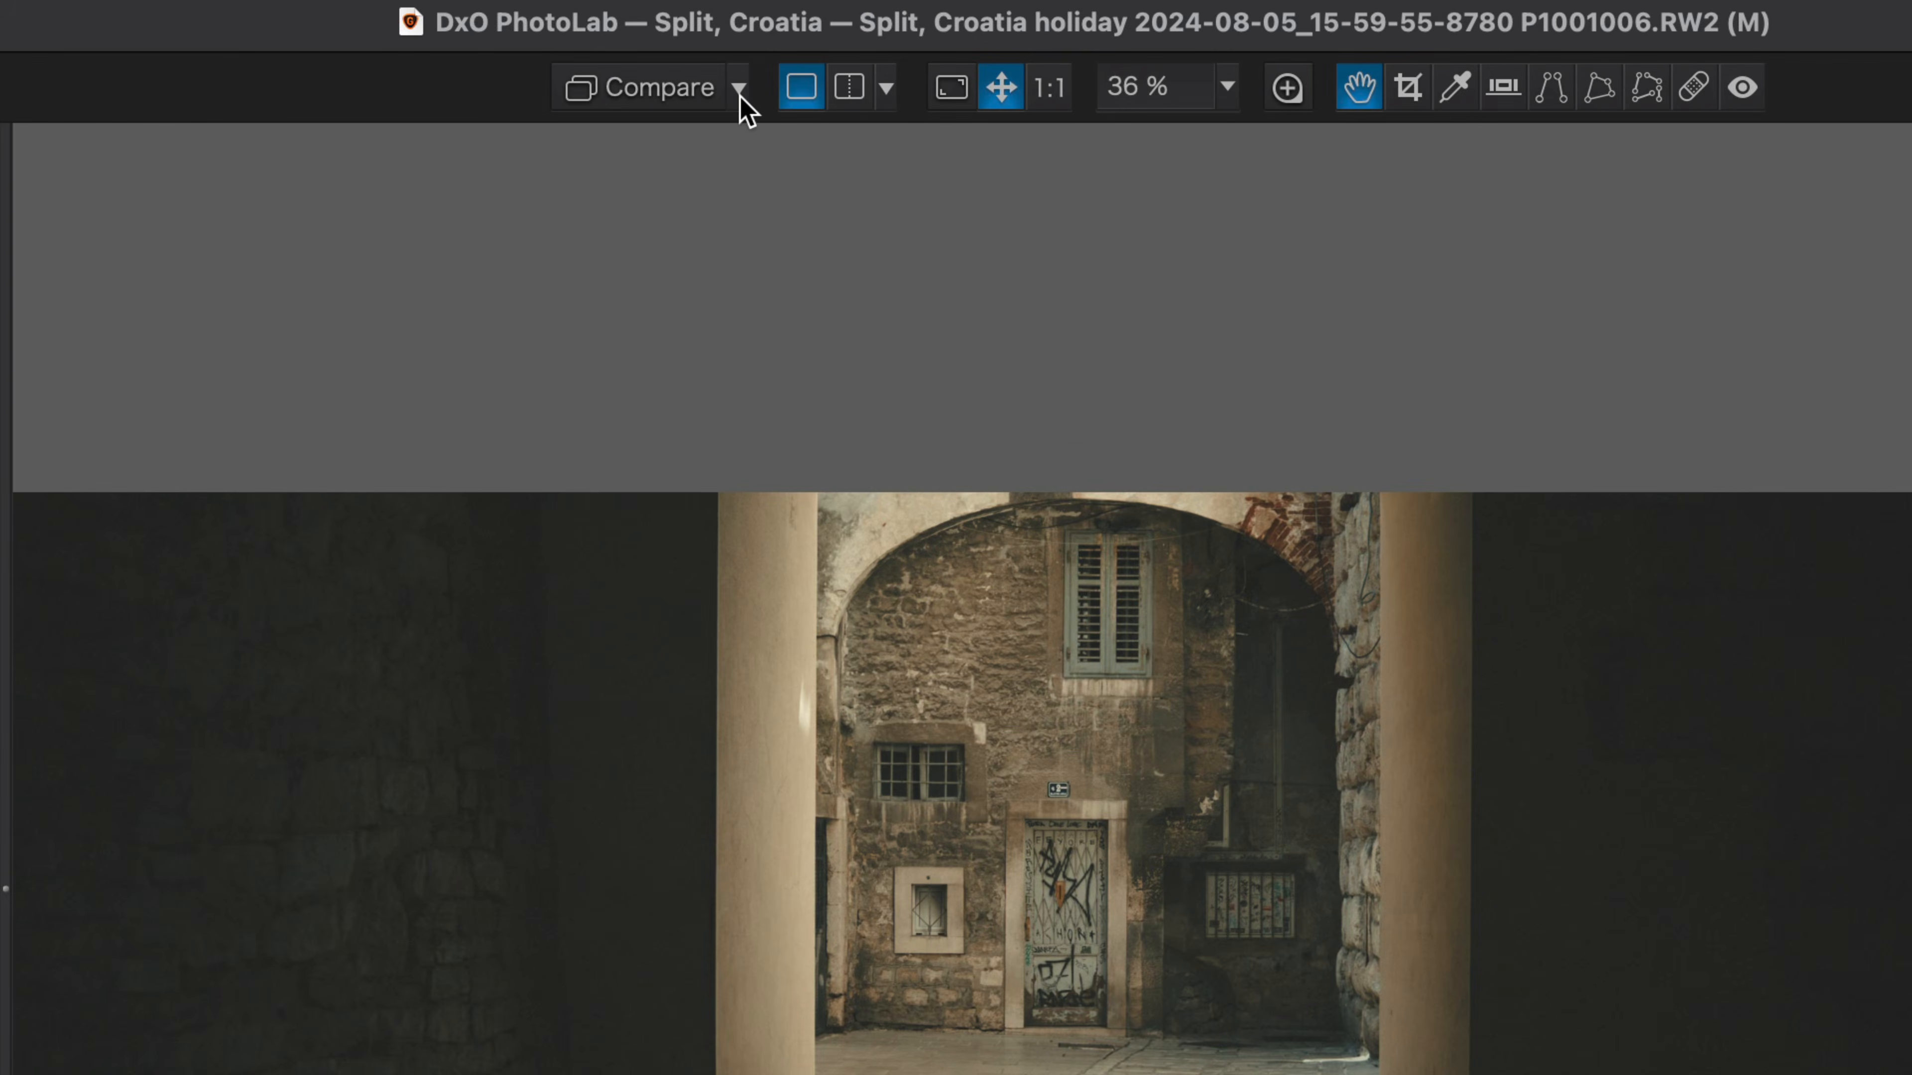
Use the current doorway image as the comparison reference.
{"action": "left_click", "coordinate": [739, 90]}
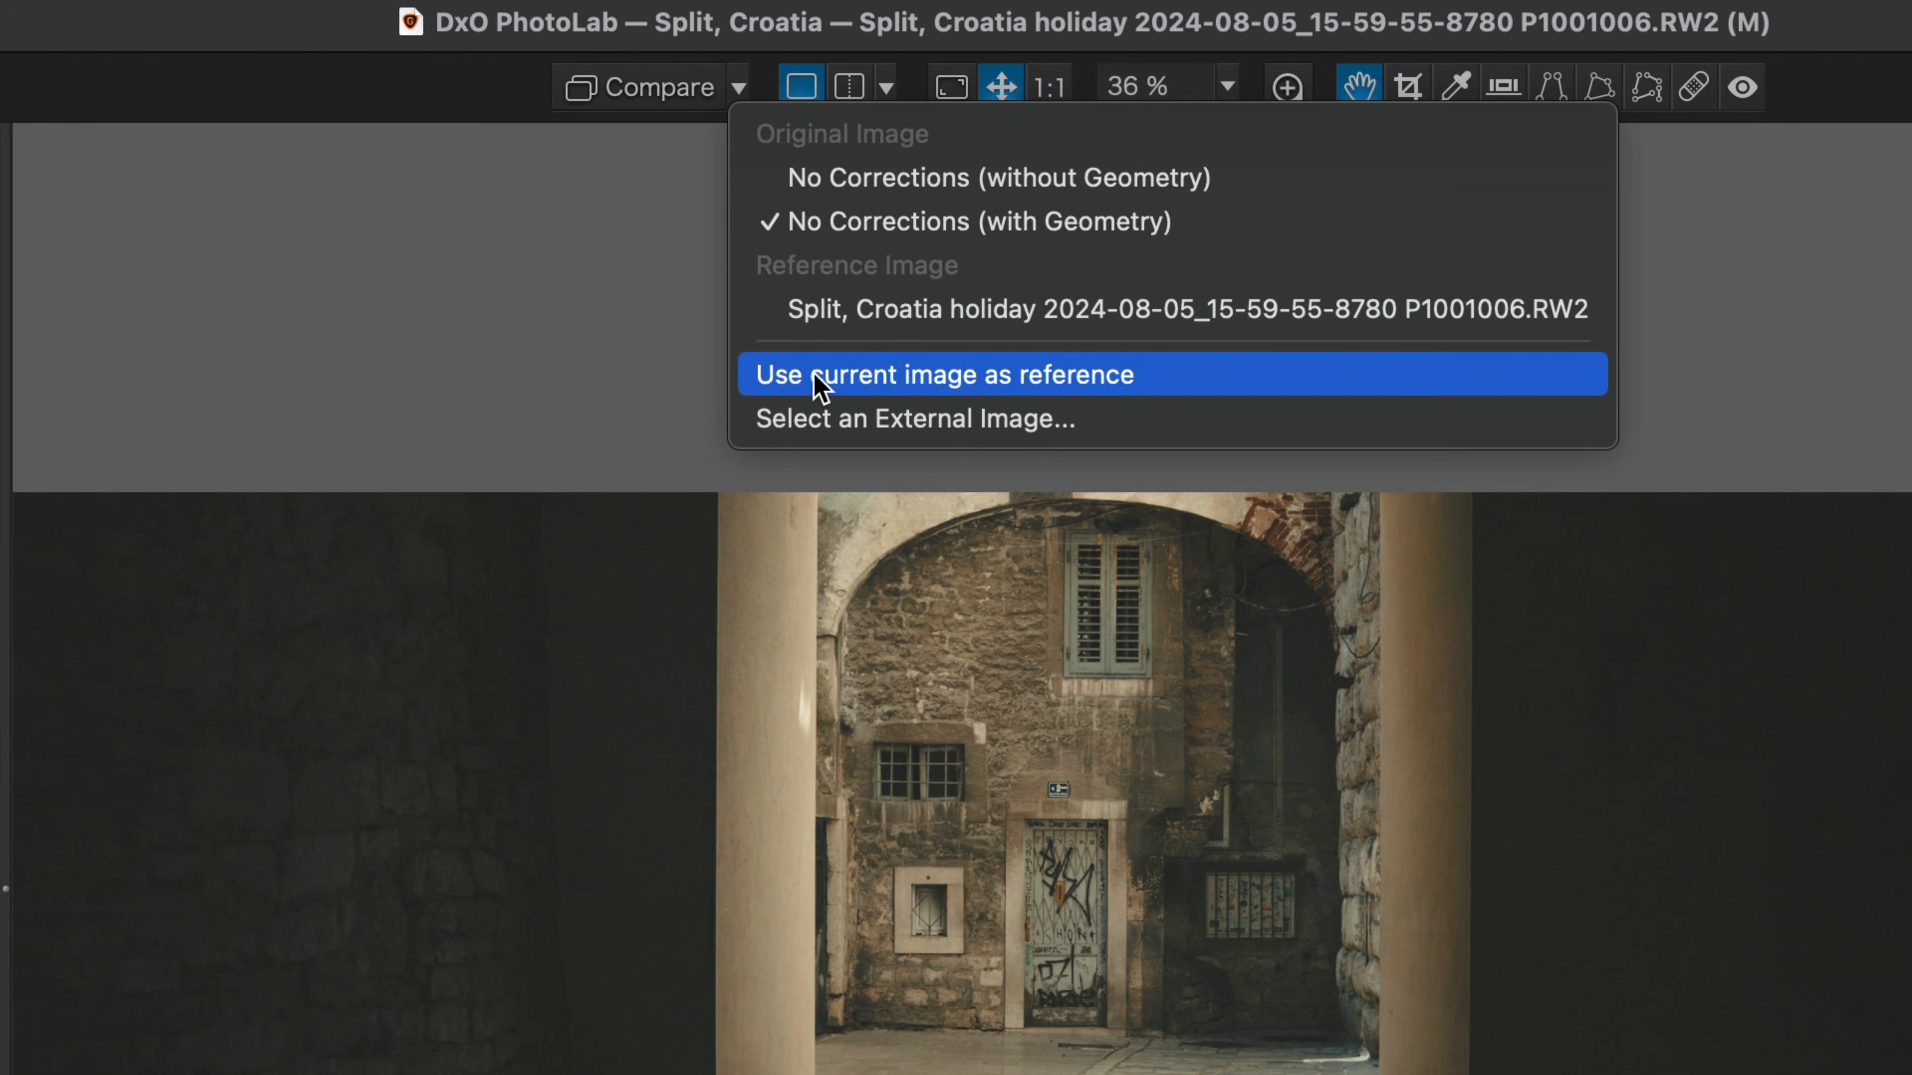
{"action": "left_click", "coordinate": [1169, 384]}
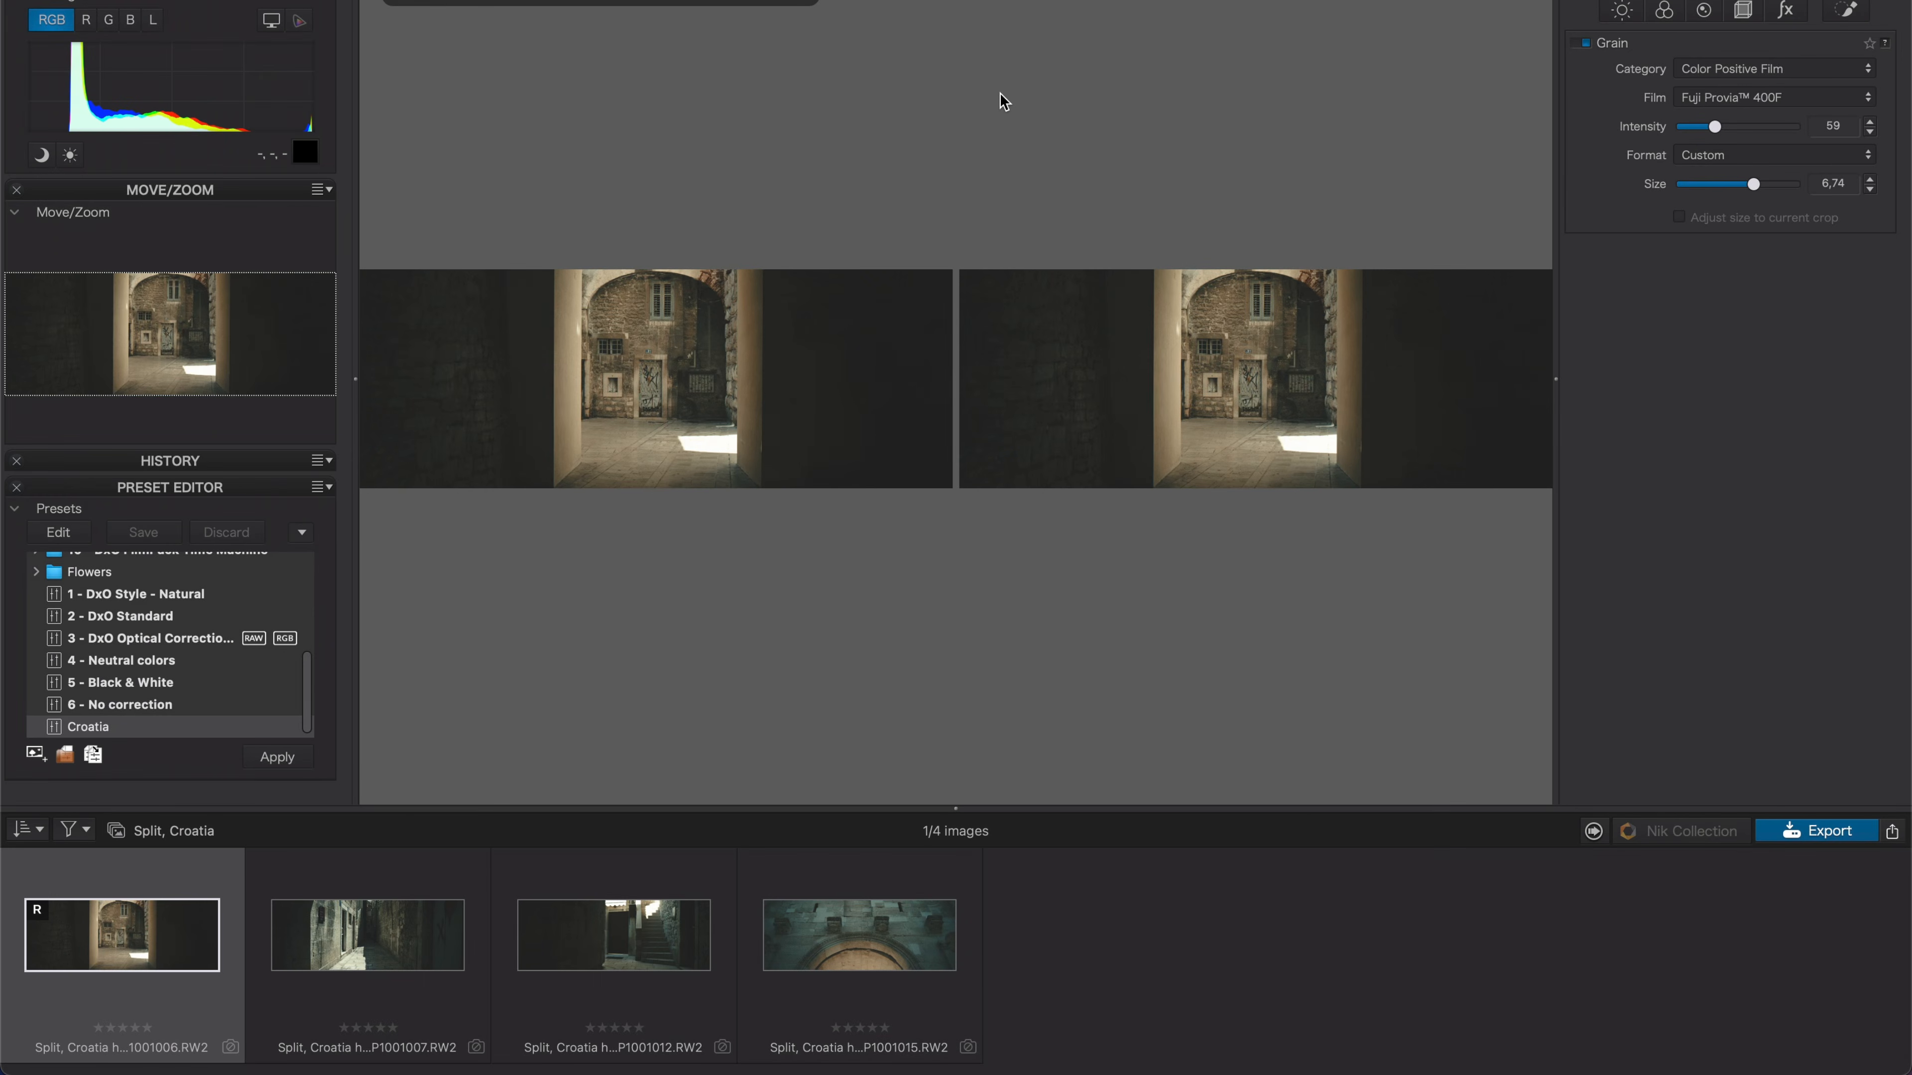
Compare the alley image against the reference in a side-by-side top/bottom layout.
{"action": "left_click", "coordinate": [370, 935]}
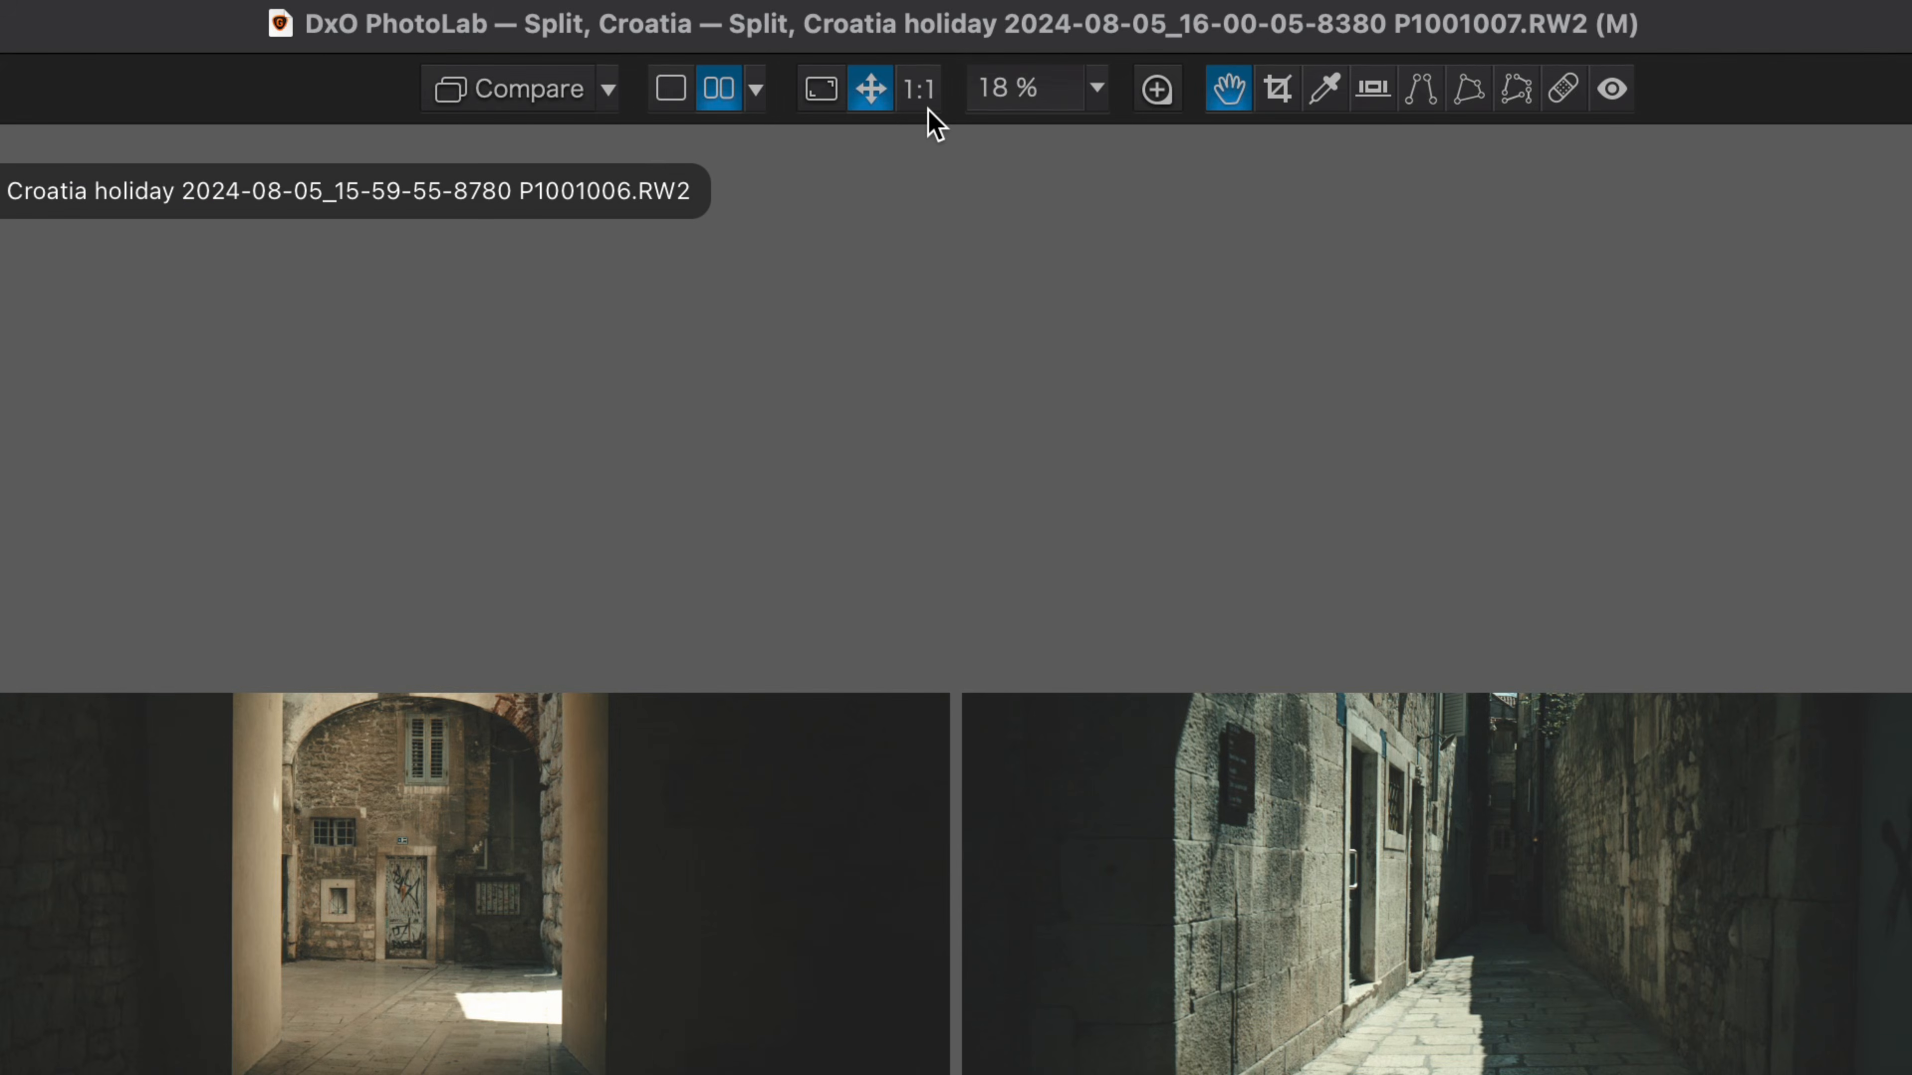
{"action": "left_click", "coordinate": [756, 88]}
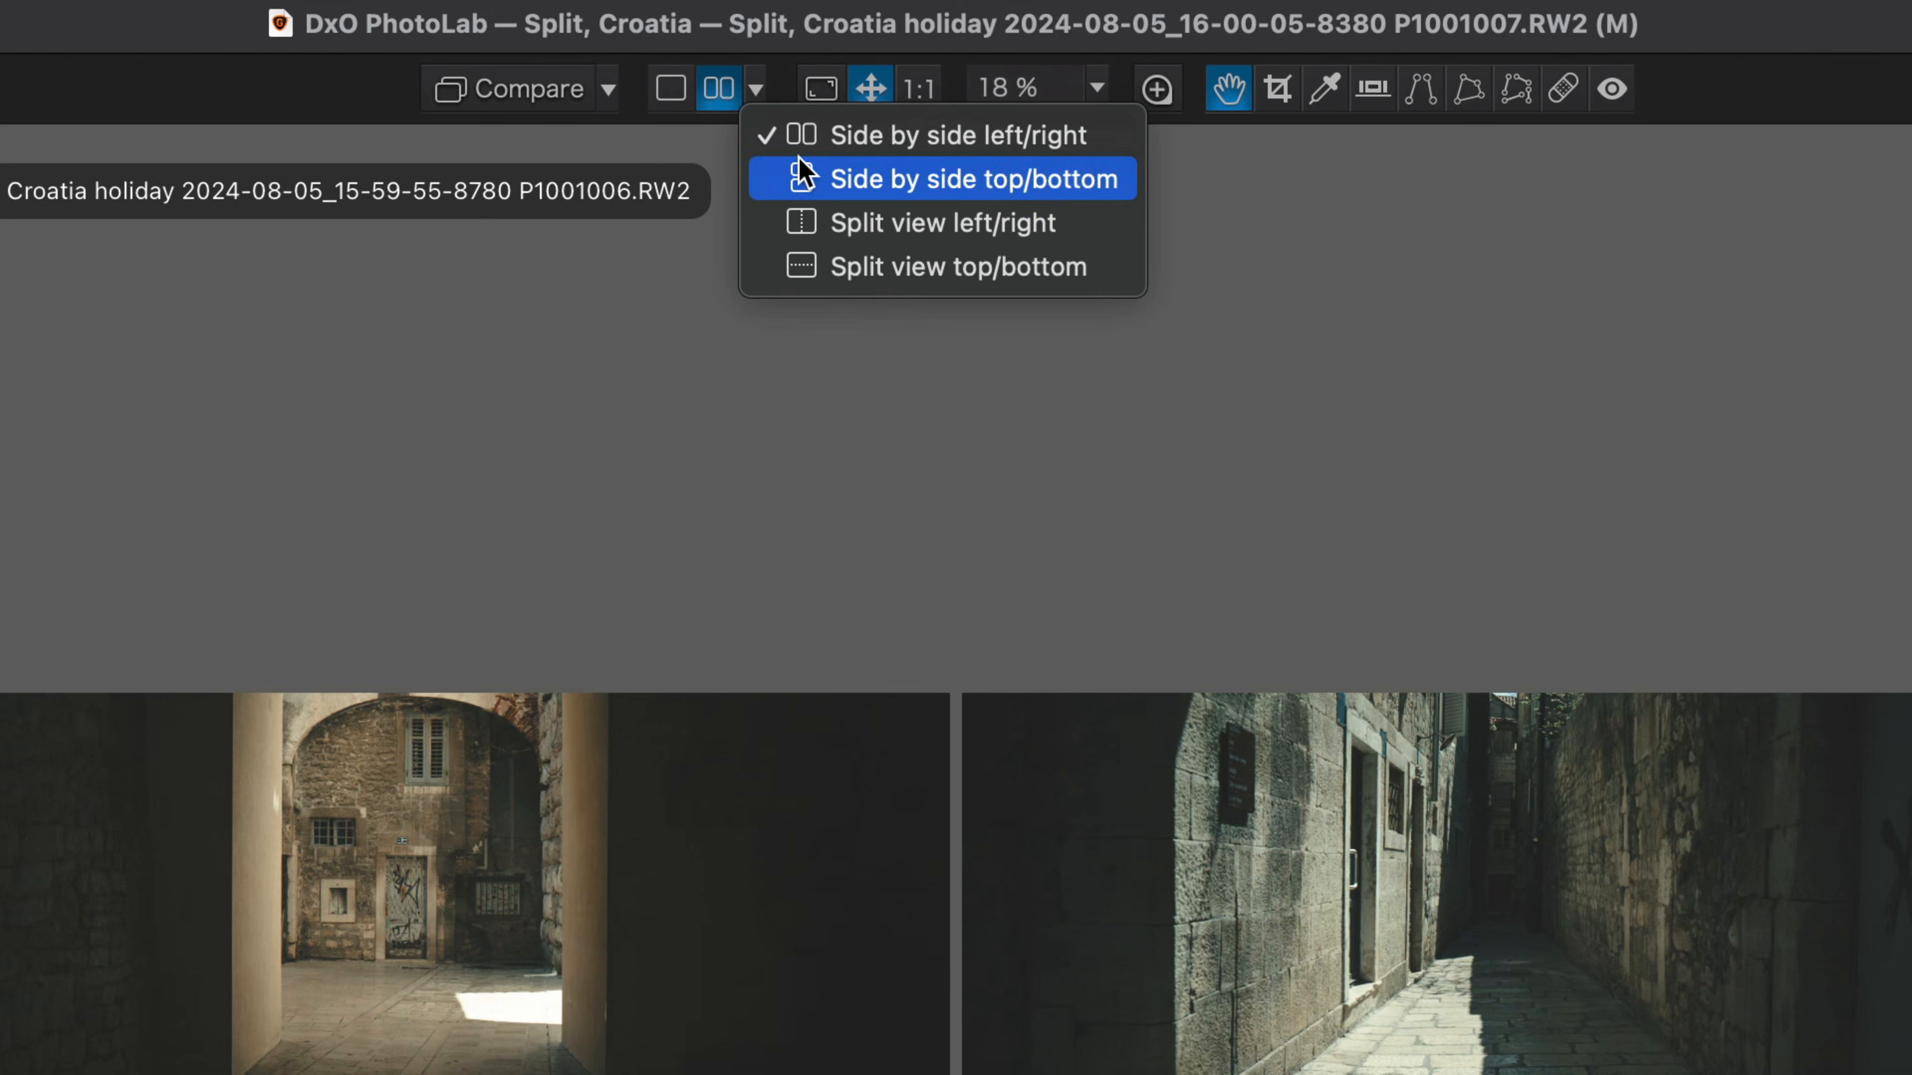
{"action": "left_click", "coordinate": [803, 173]}
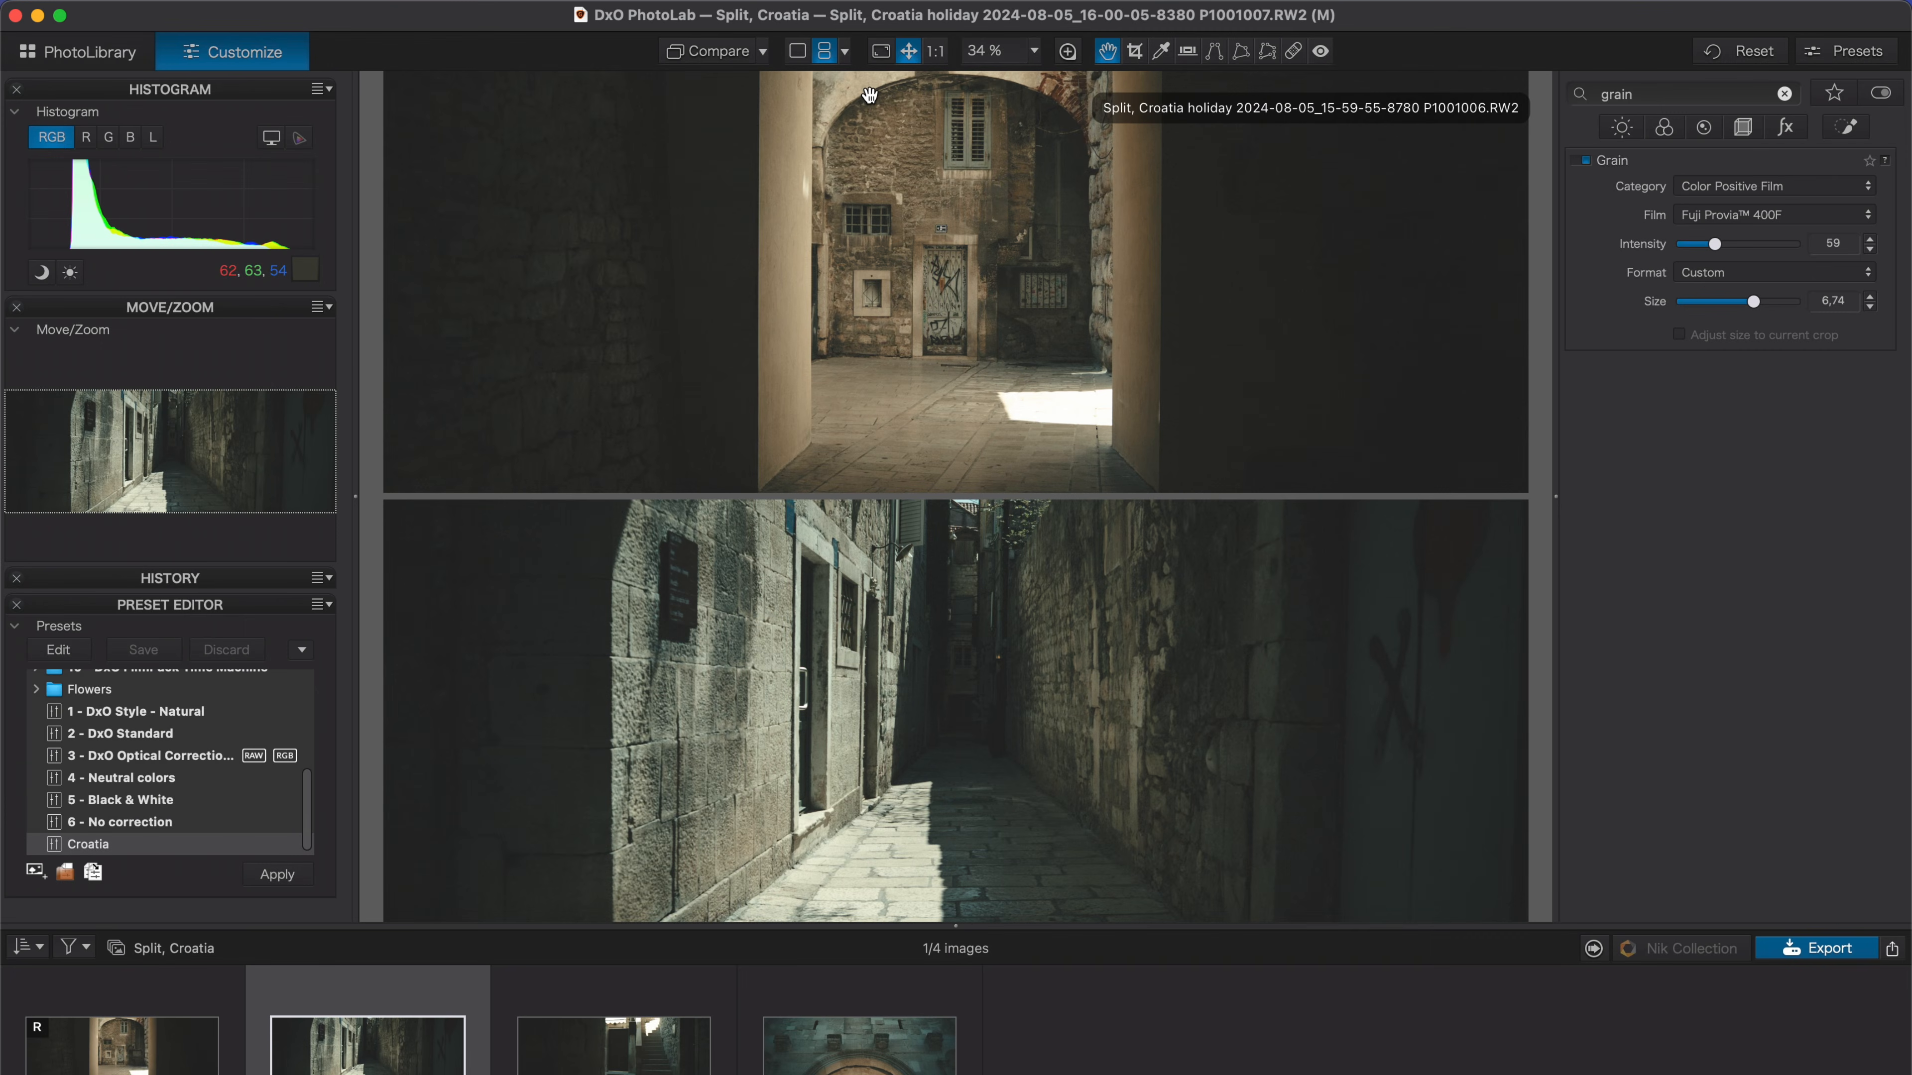
Clear the corrections search field.
{"action": "left_click", "coordinate": [1784, 94]}
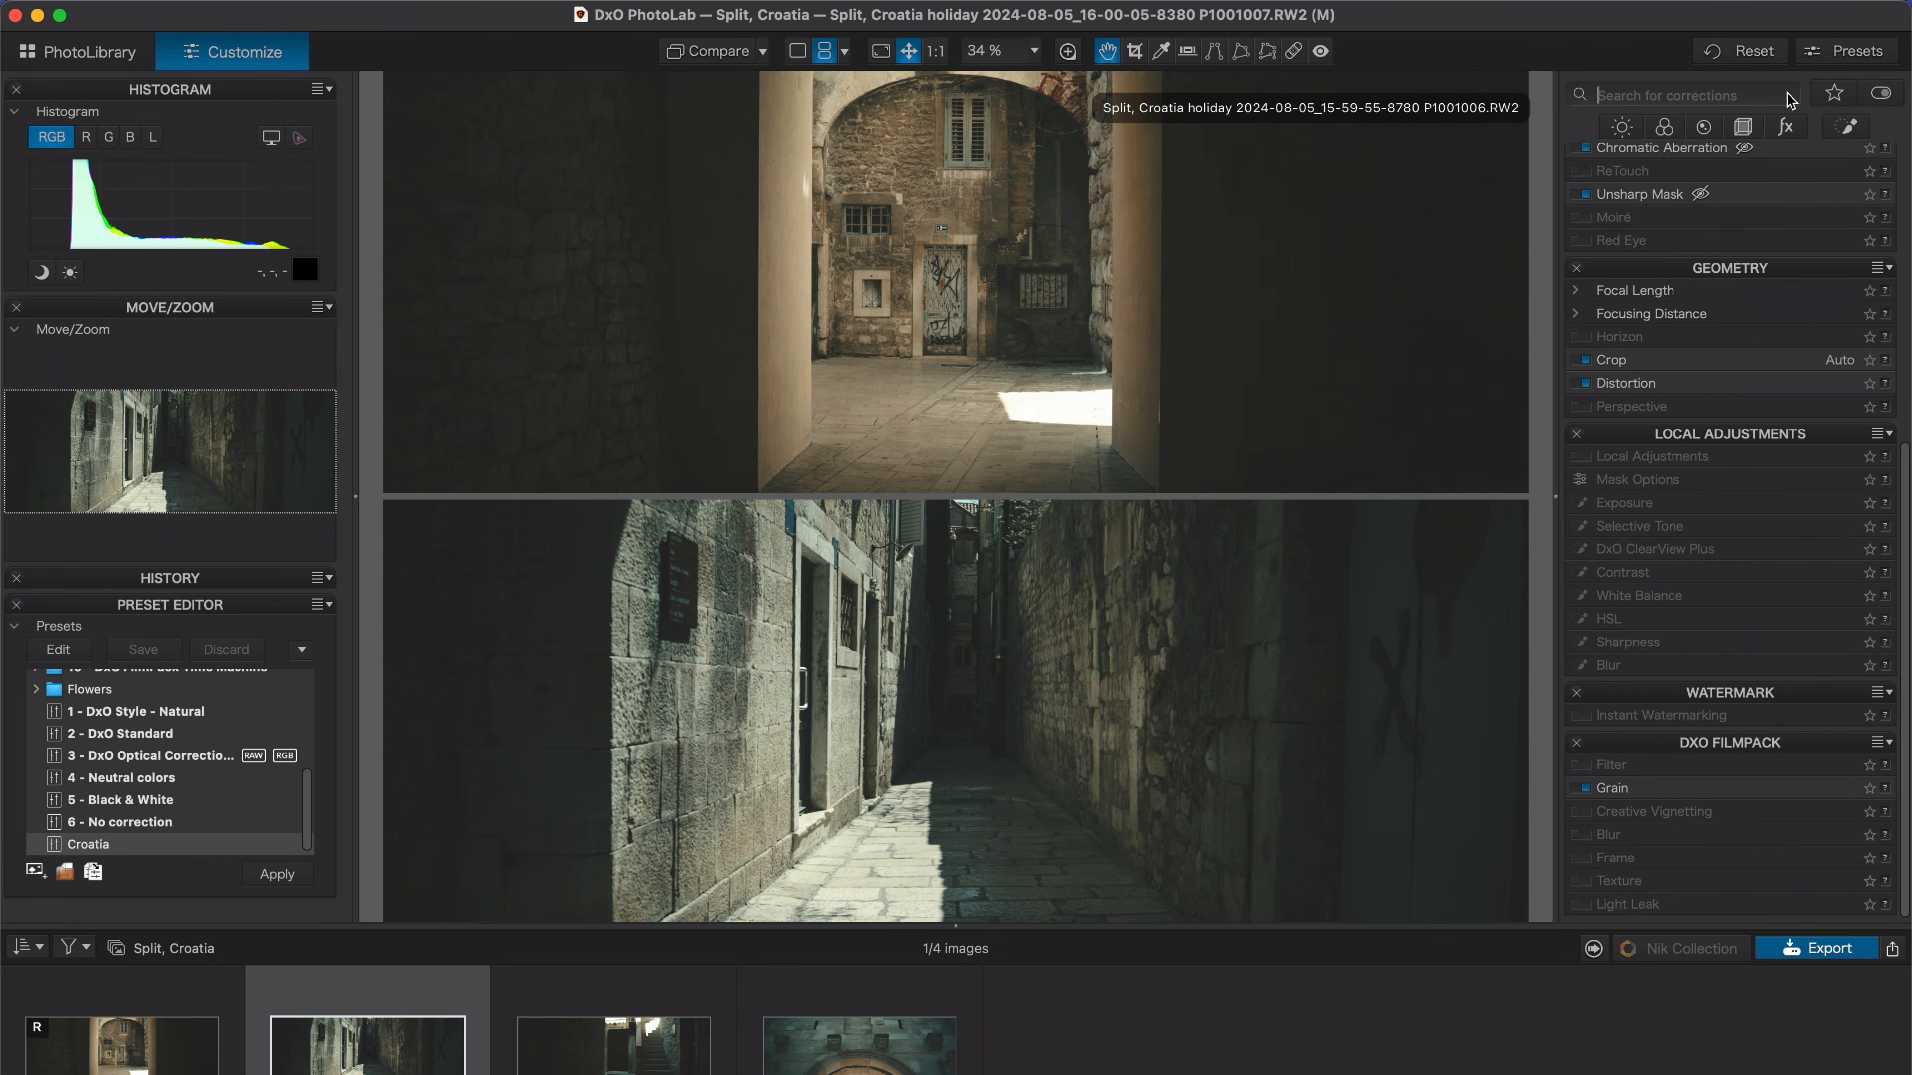
Raise the white balance temperature to 5880 on the alley image and to 5674 on the stairs image.
{"action": "left_click", "coordinate": [1665, 127]}
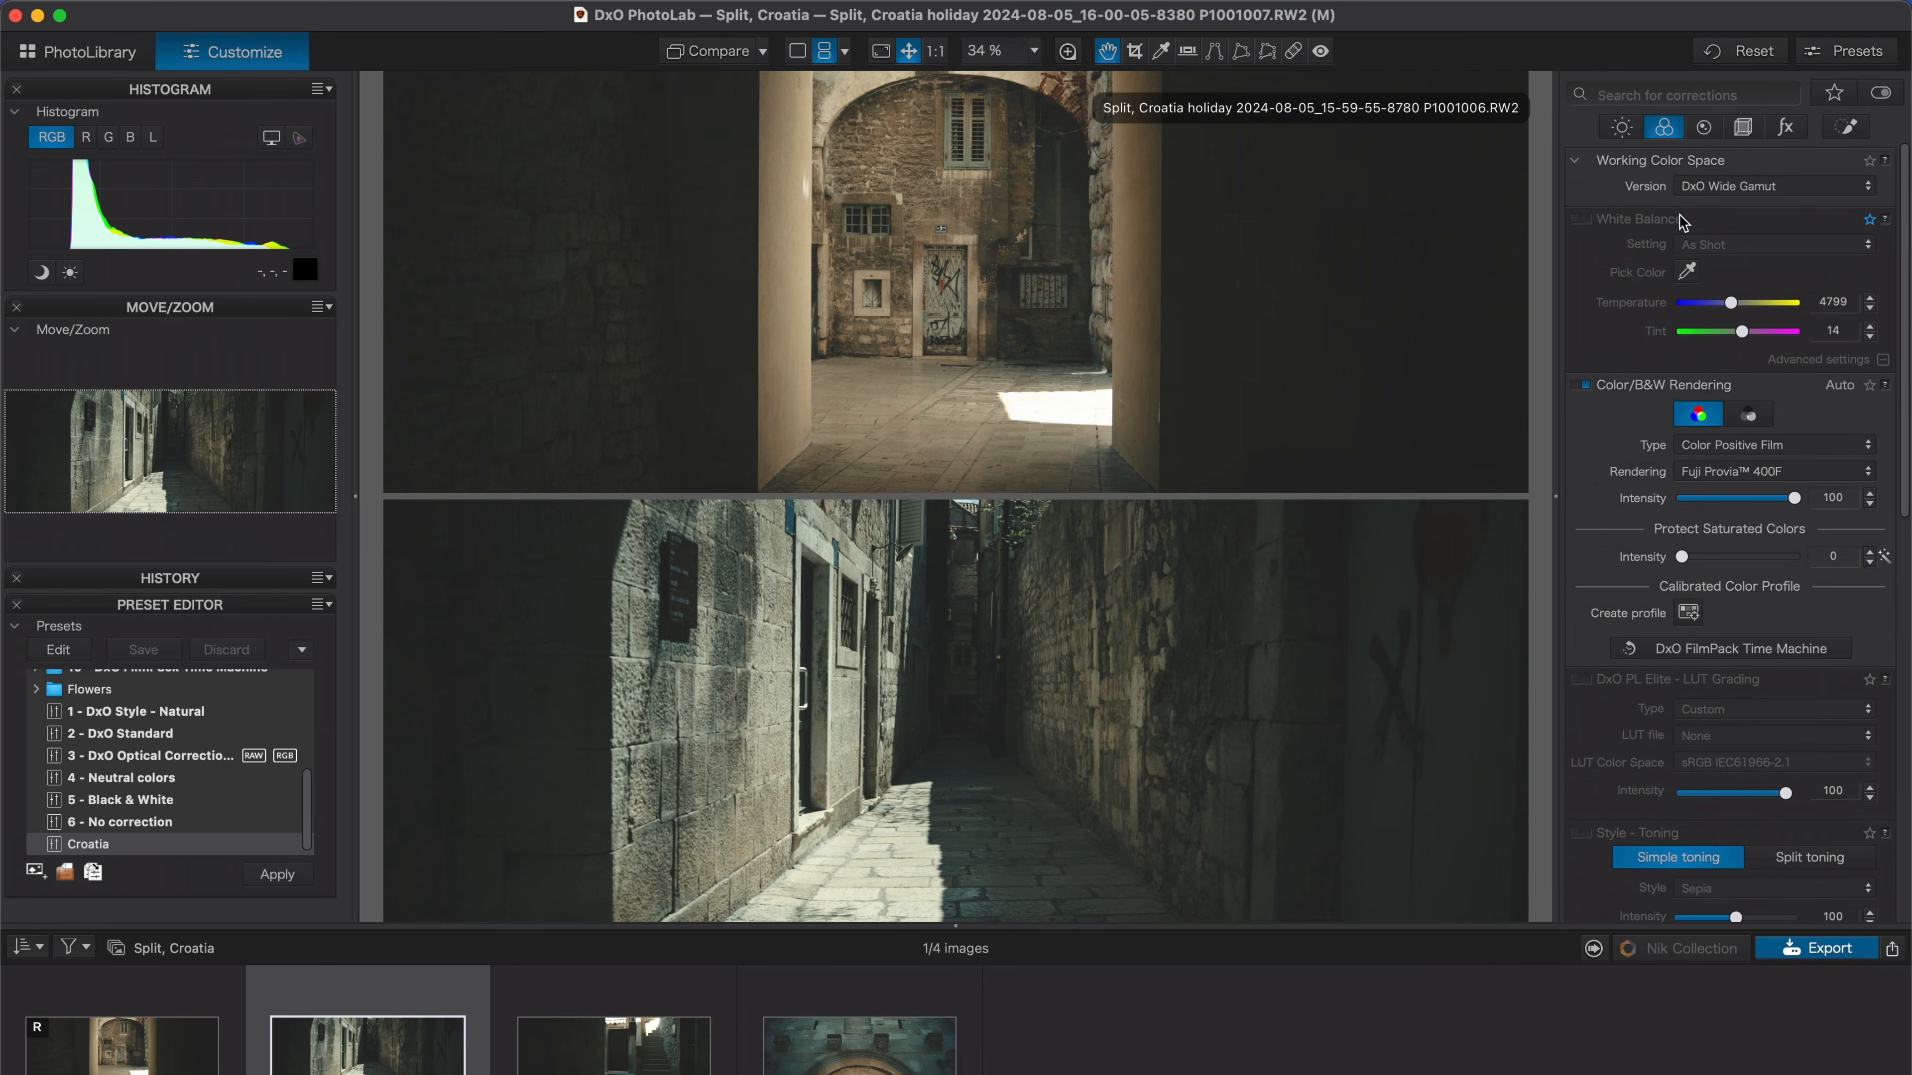
{"action": "left_click_drag", "start_coordinate": [1731, 308], "coordinate": [1743, 305]}
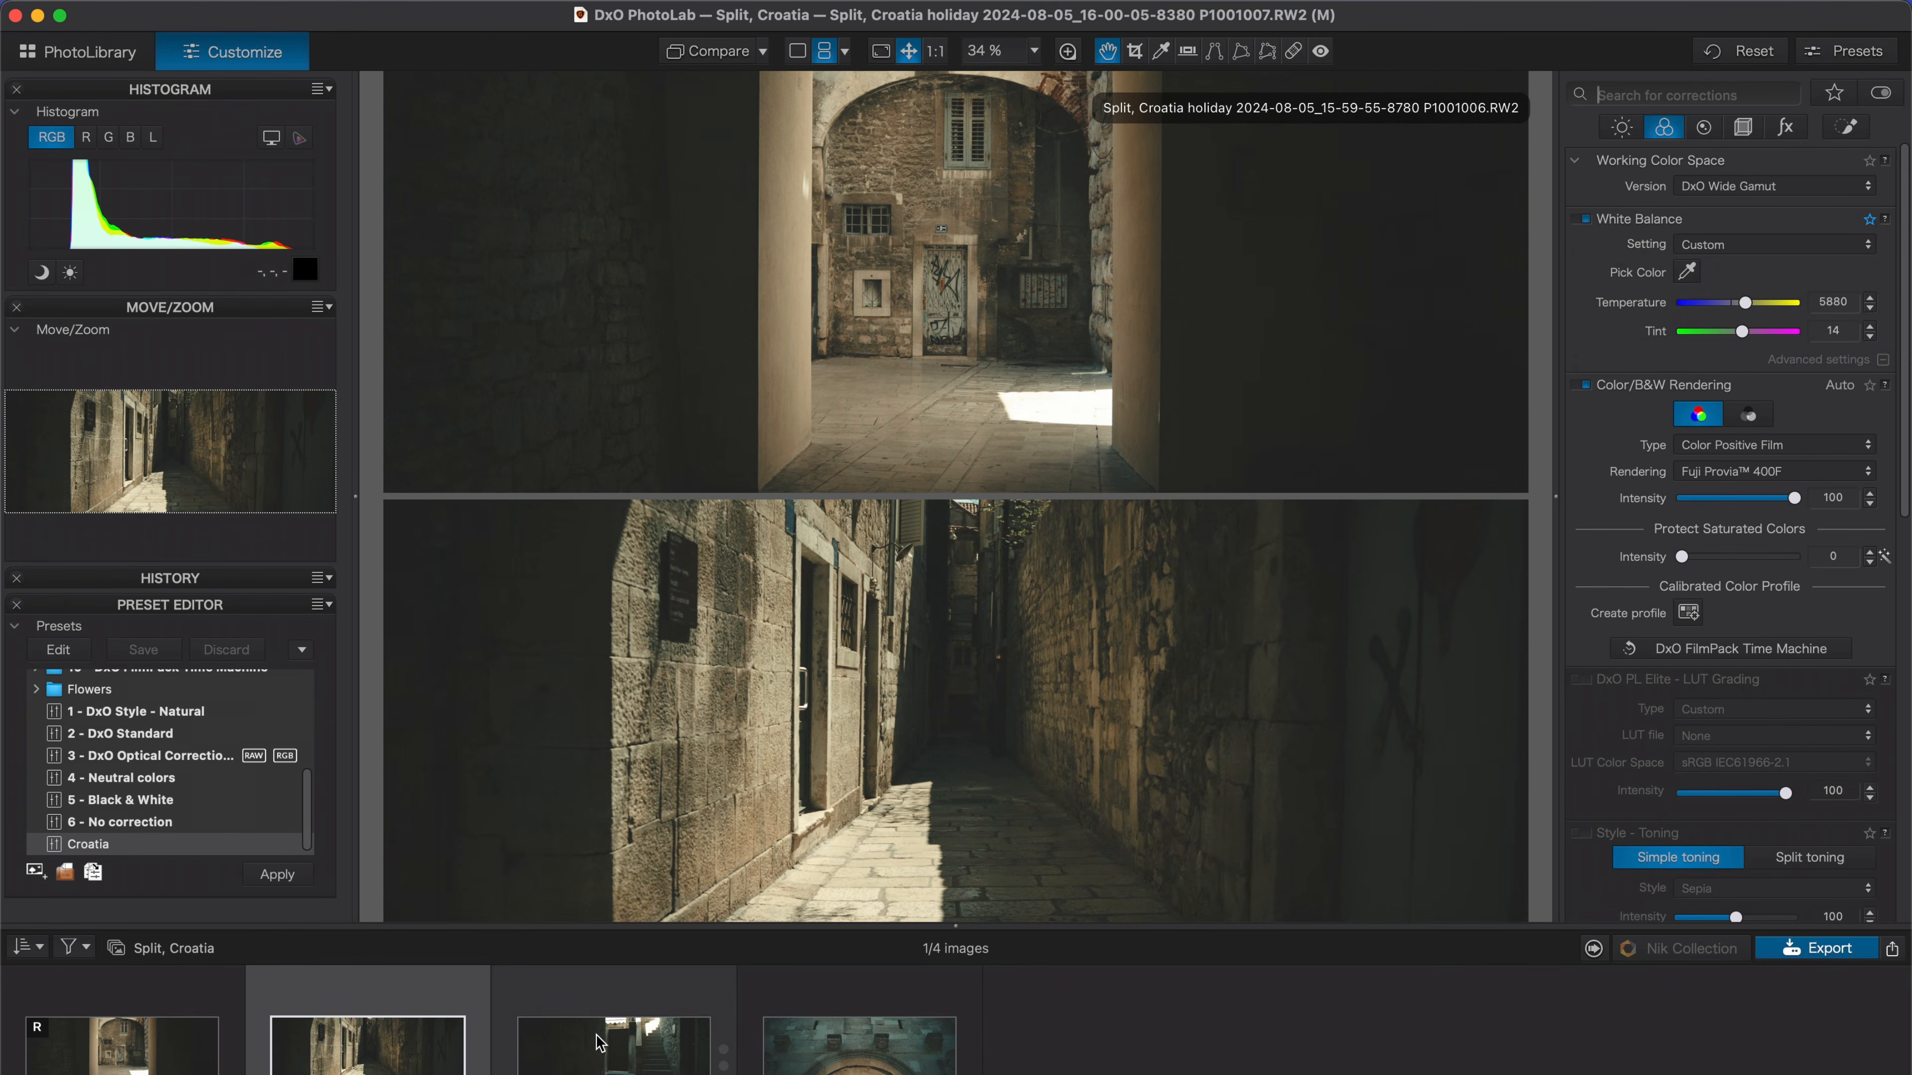
{"action": "left_click", "coordinate": [655, 1043]}
{"action": "left_click_drag", "start_coordinate": [1730, 305], "coordinate": [1742, 306]}
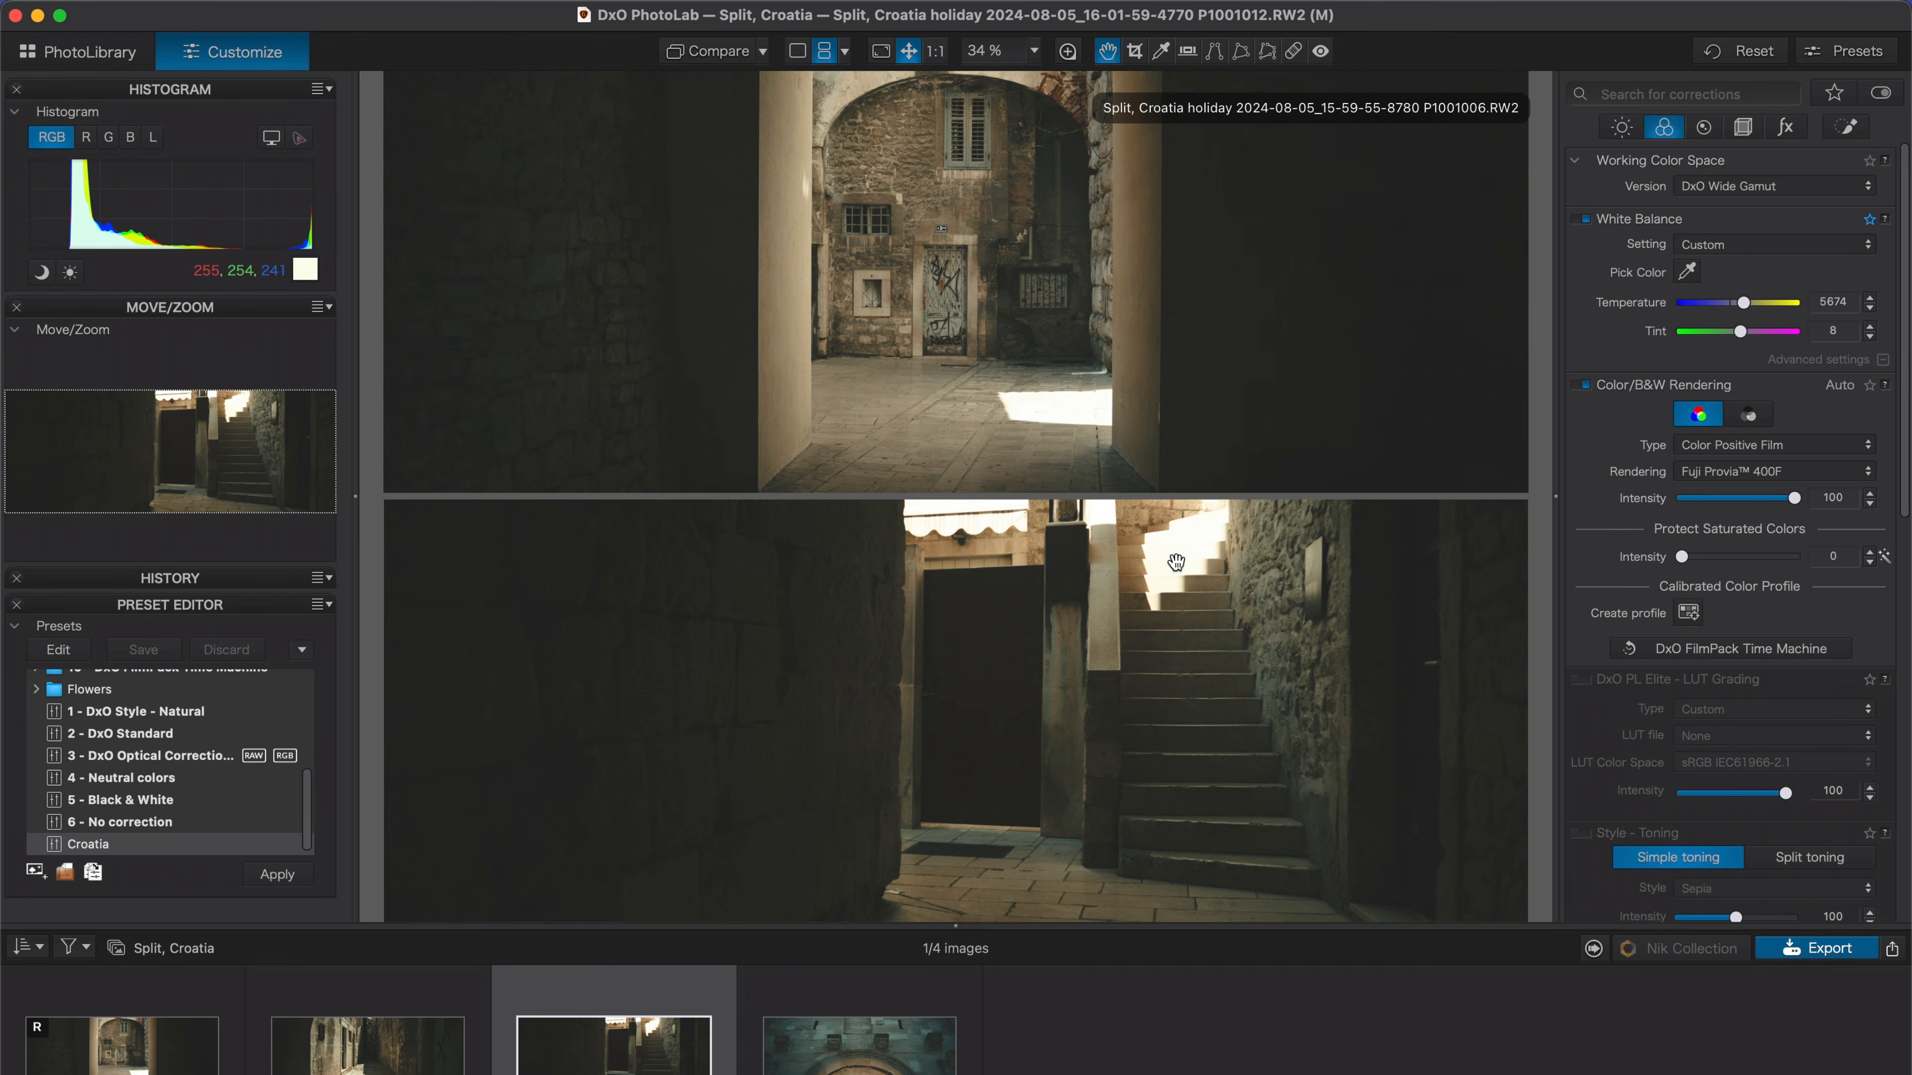
Add a control point on the bright stairs of the stairs image and set its exposure to -3,05.
{"action": "left_click", "coordinate": [1848, 129]}
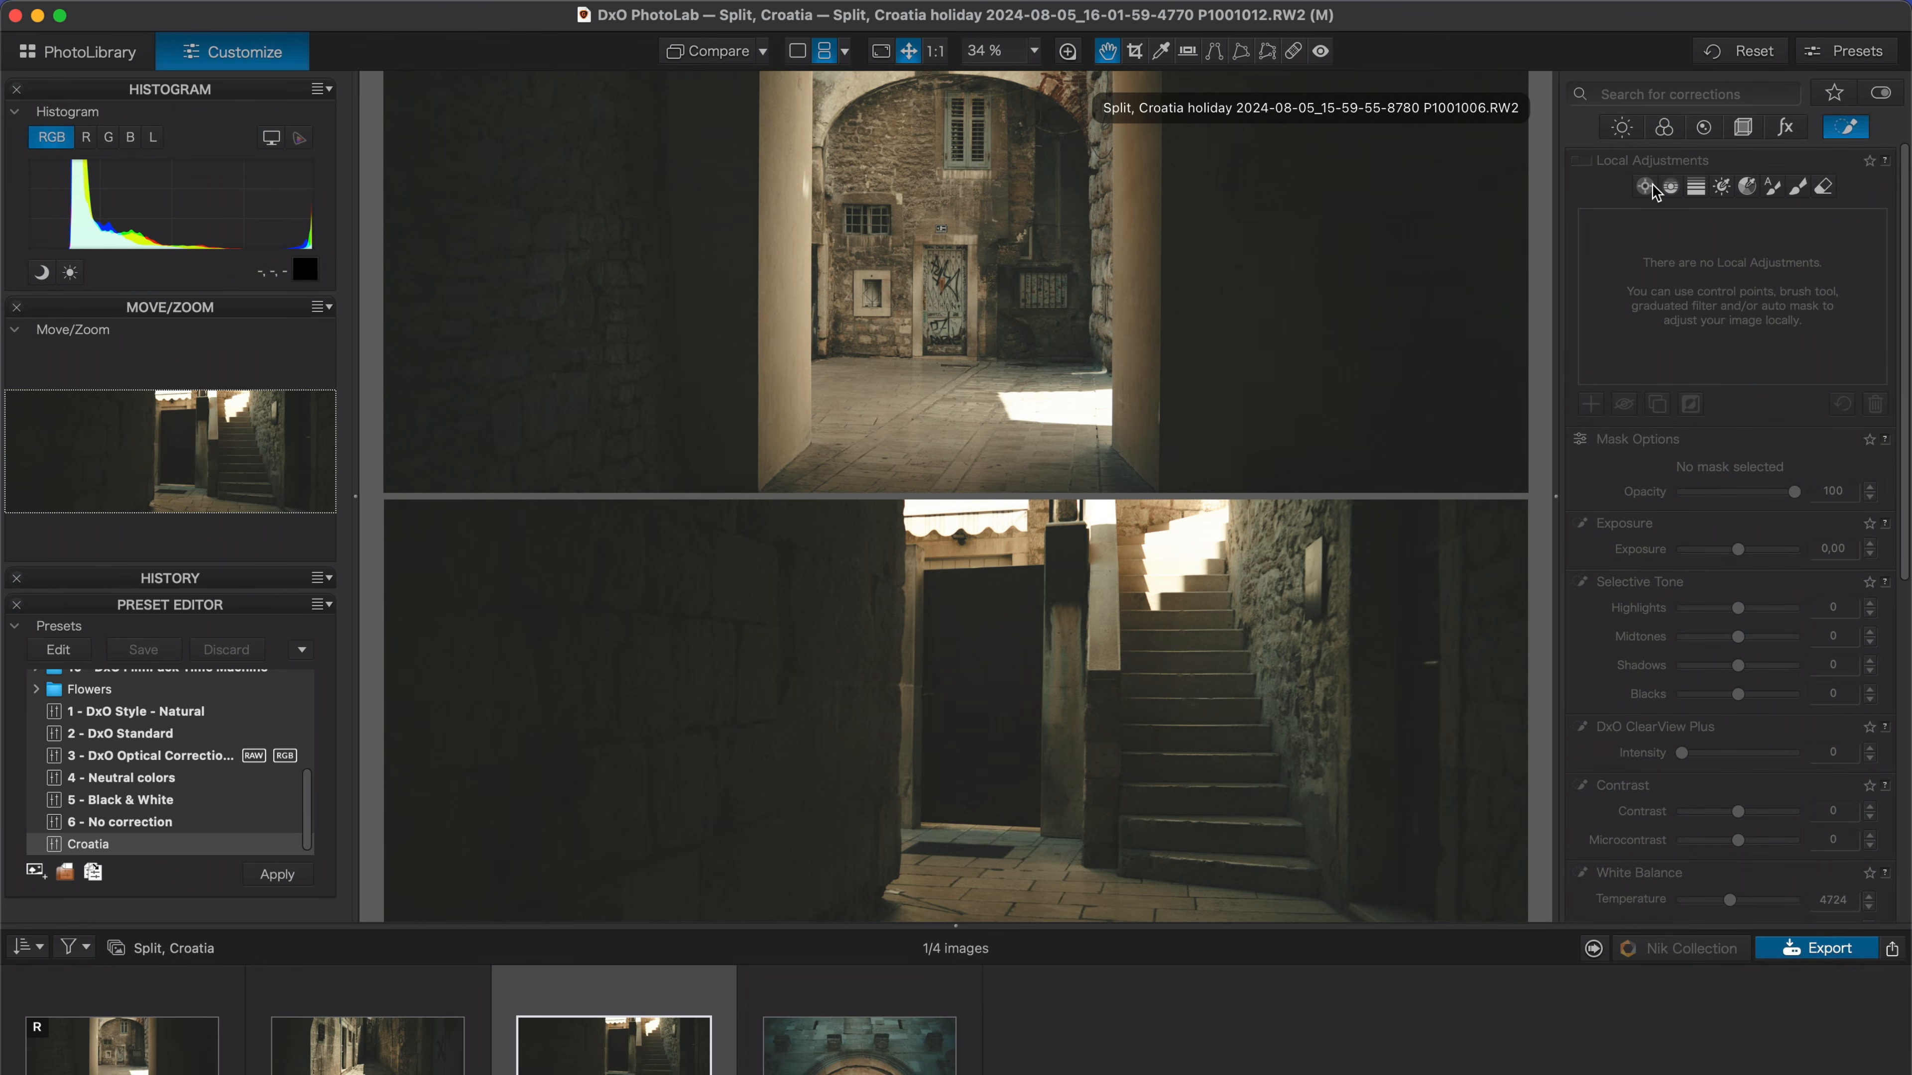
{"action": "left_click", "coordinate": [1645, 188]}
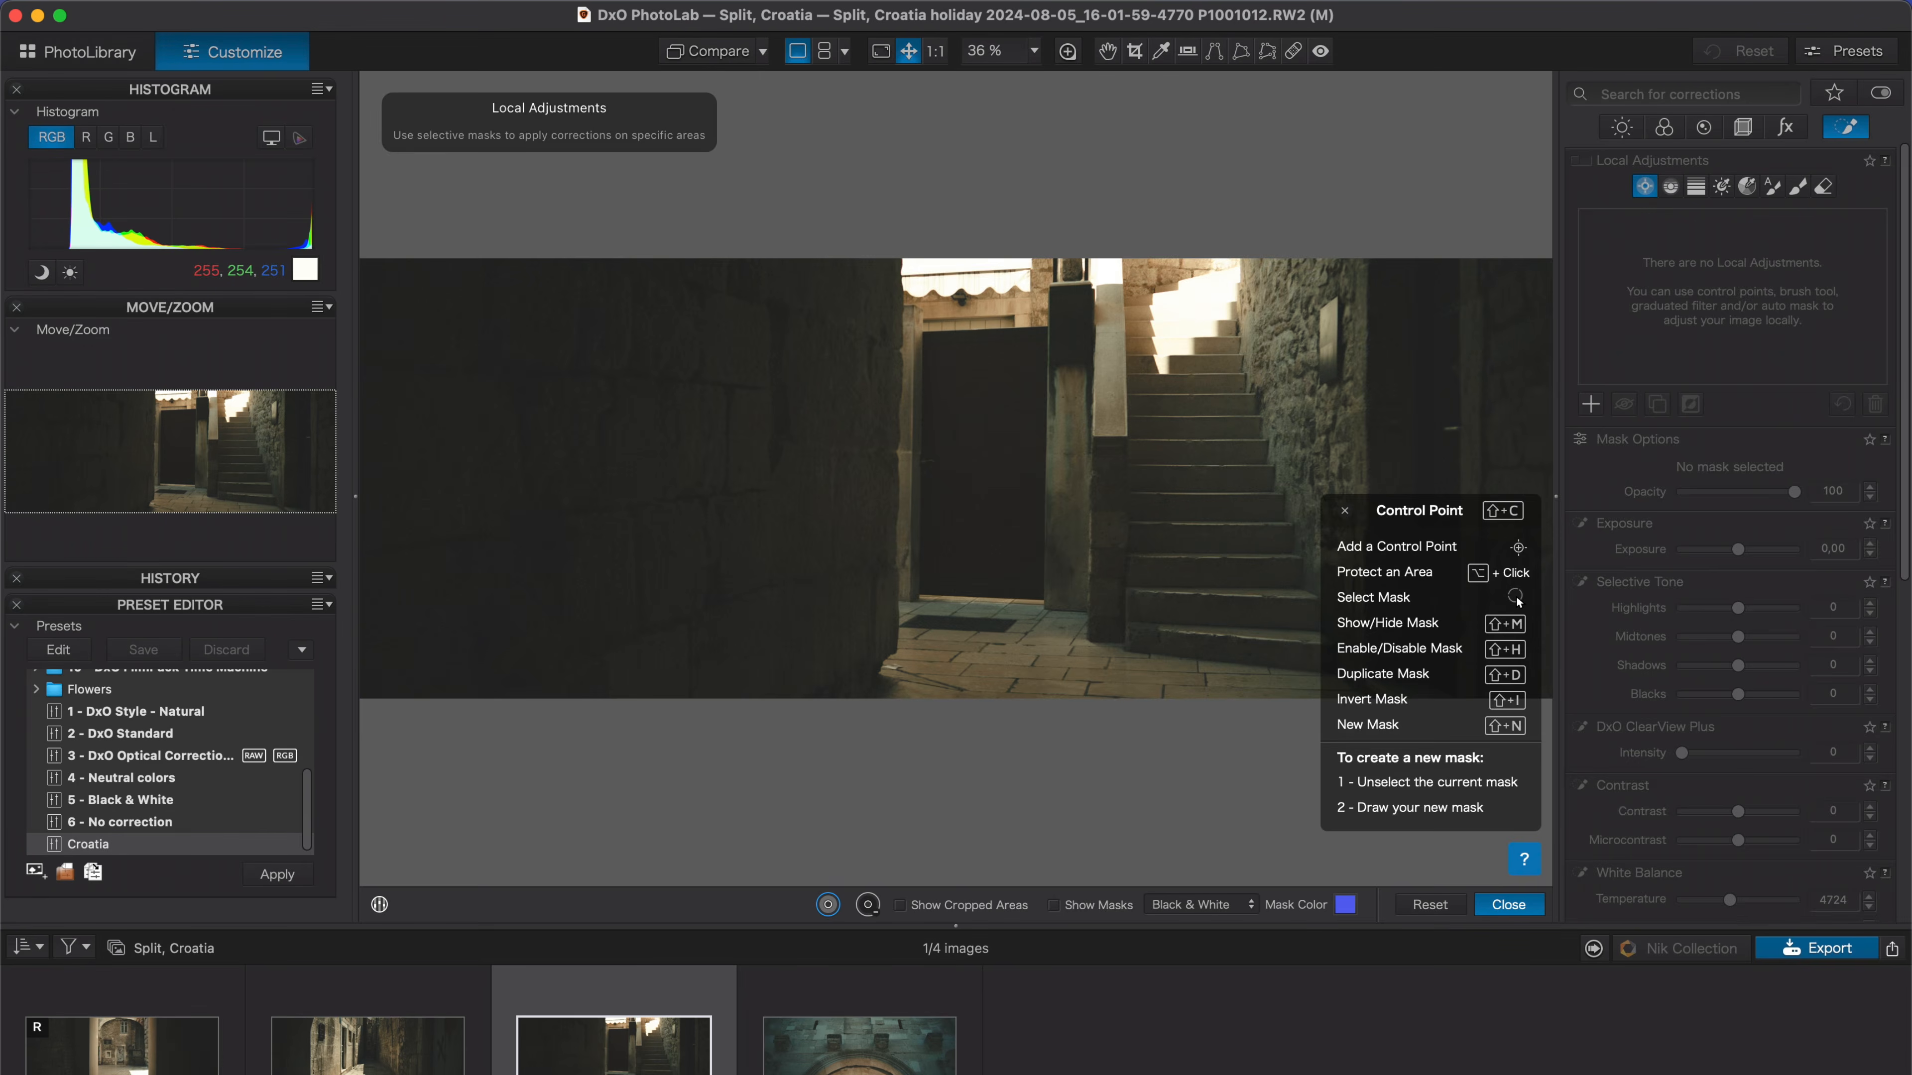
{"action": "left_click", "coordinate": [1189, 308]}
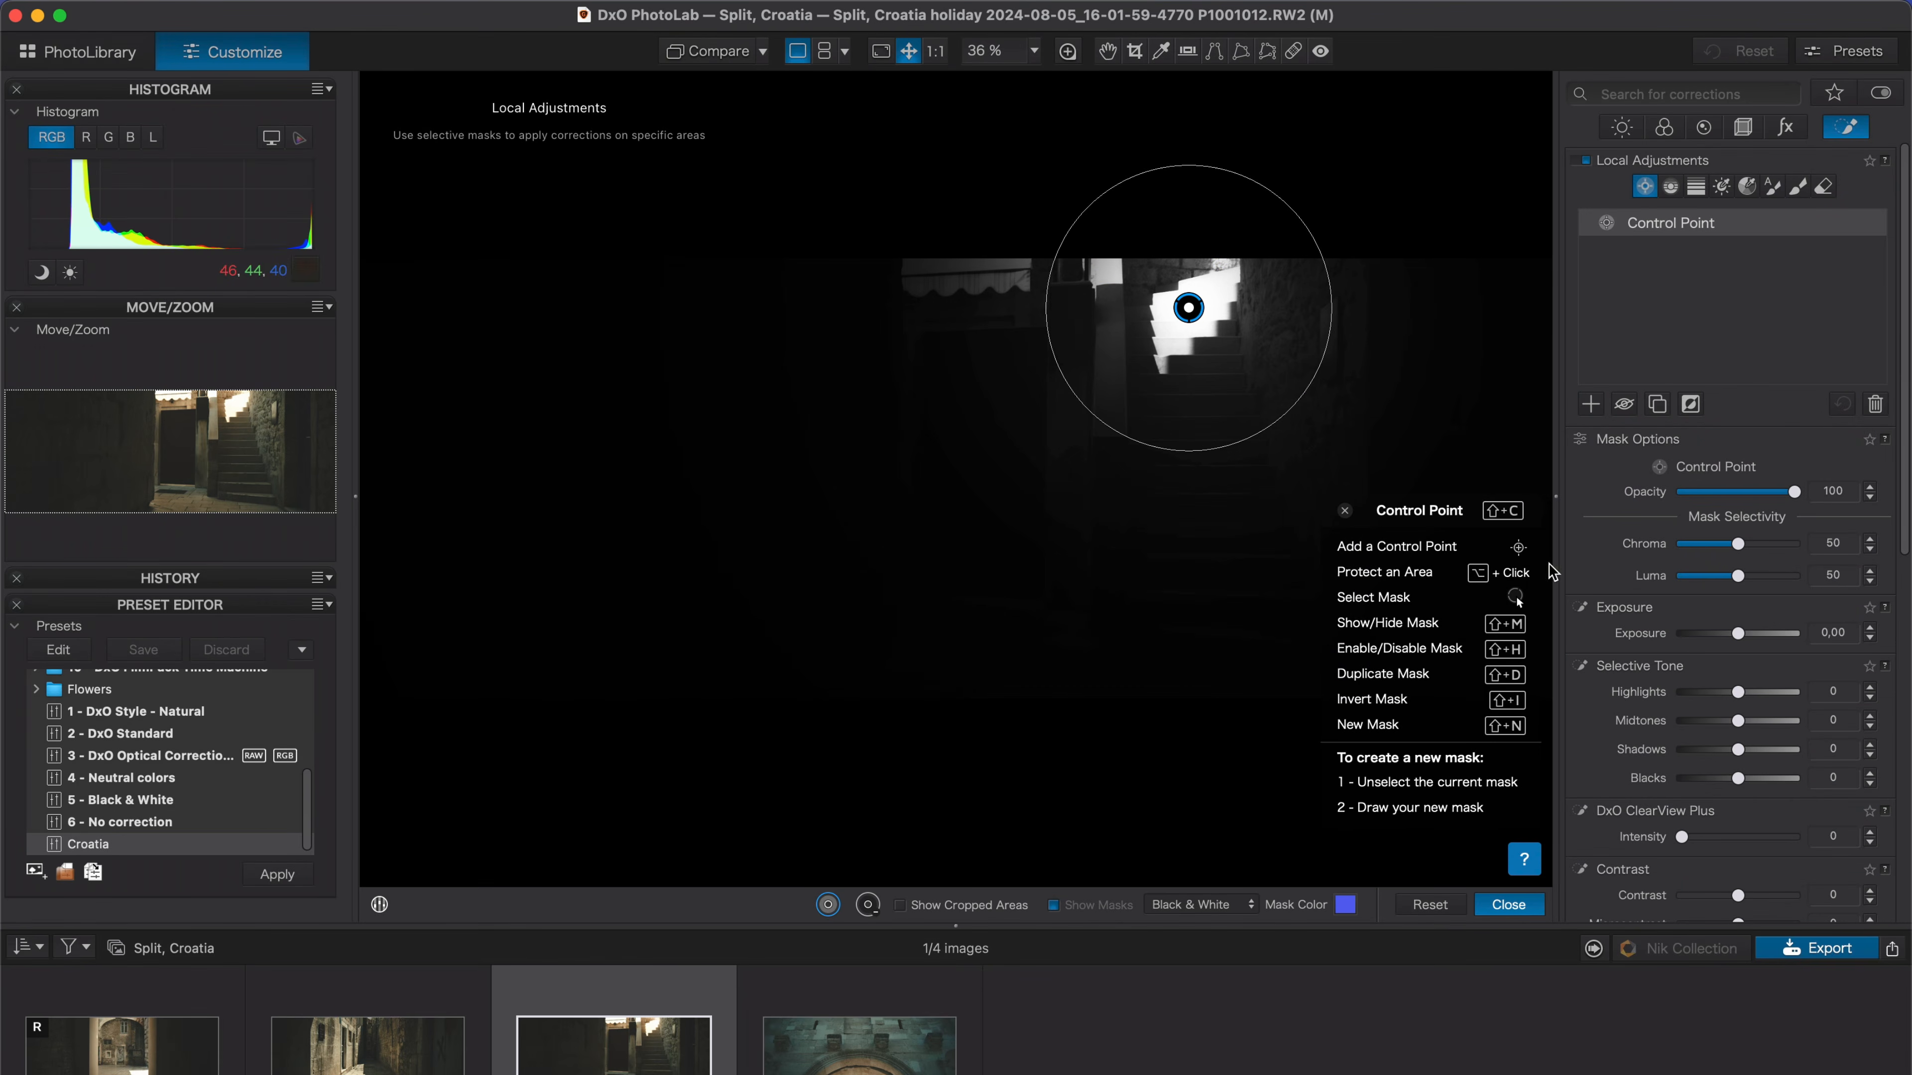
{"action": "left_click_drag", "start_coordinate": [1734, 631], "coordinate": [1693, 624]}
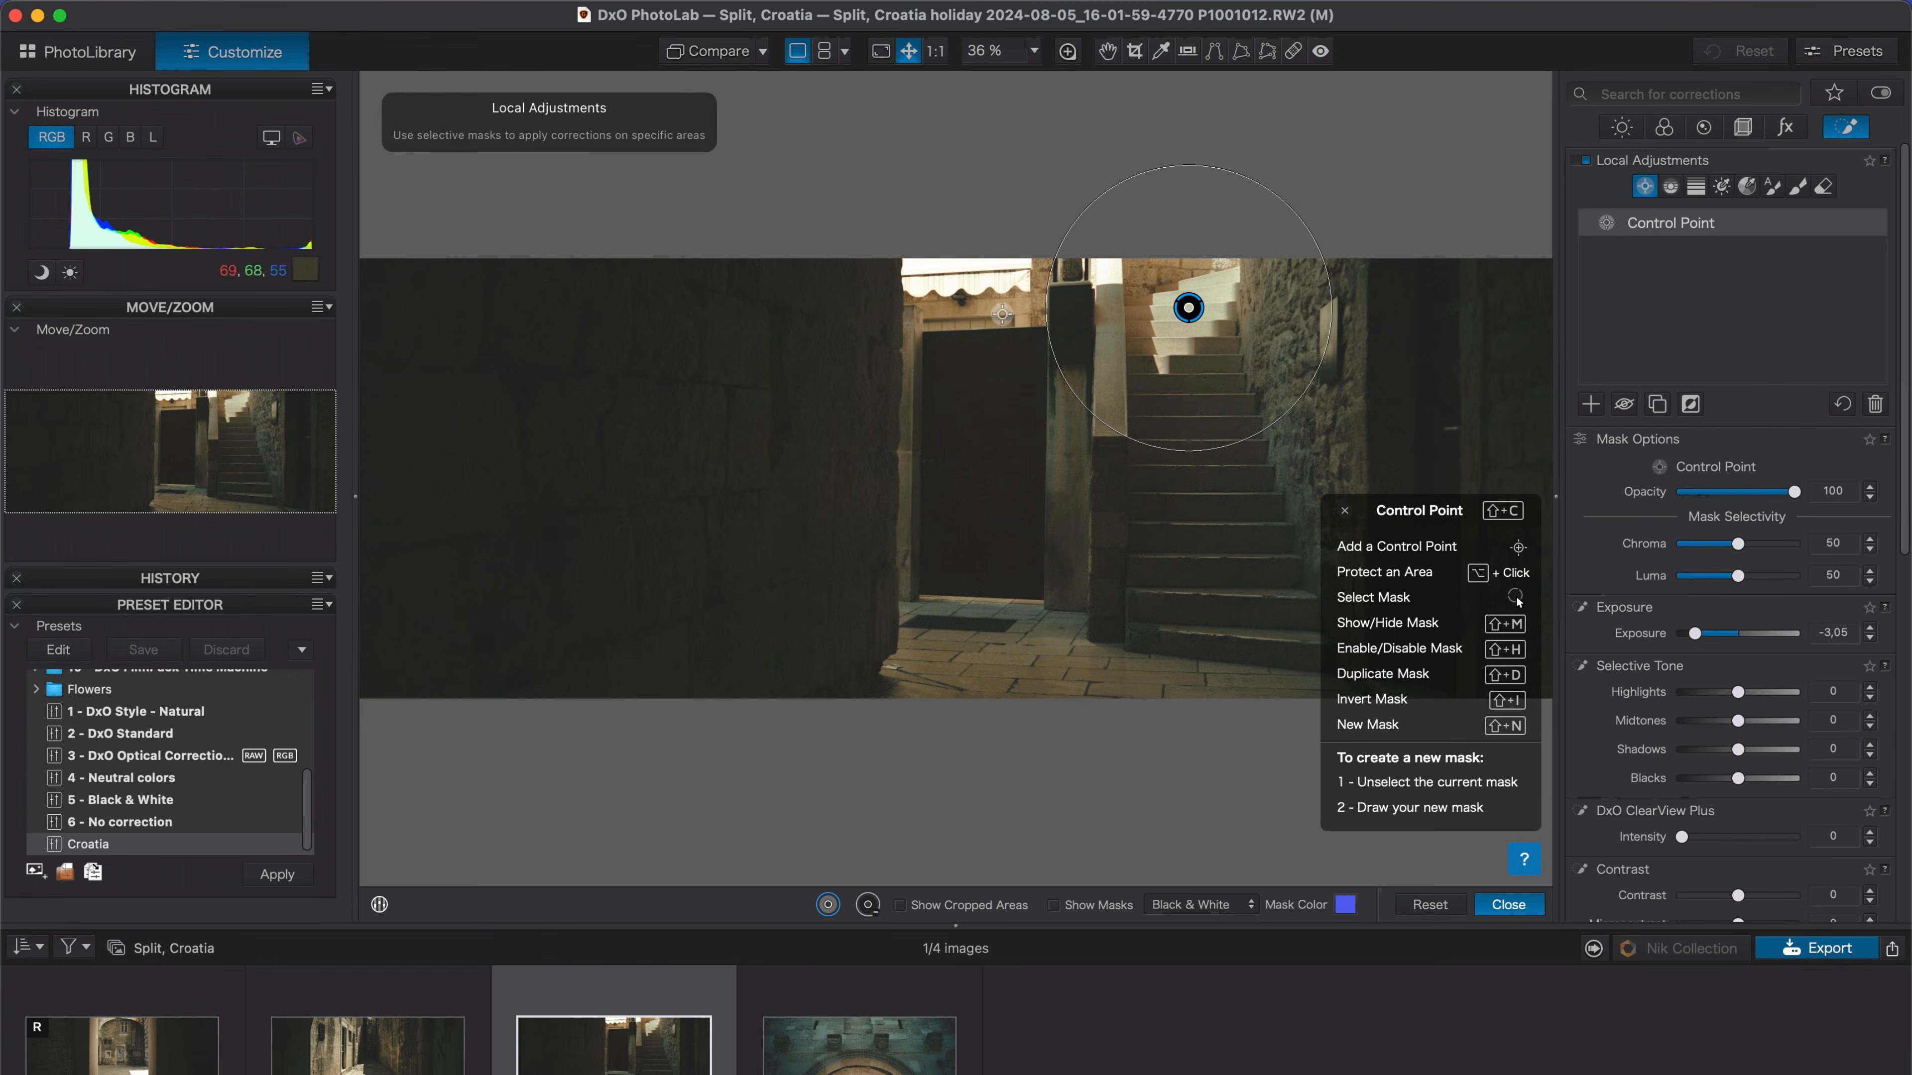
{"action": "left_click", "coordinate": [975, 285]}
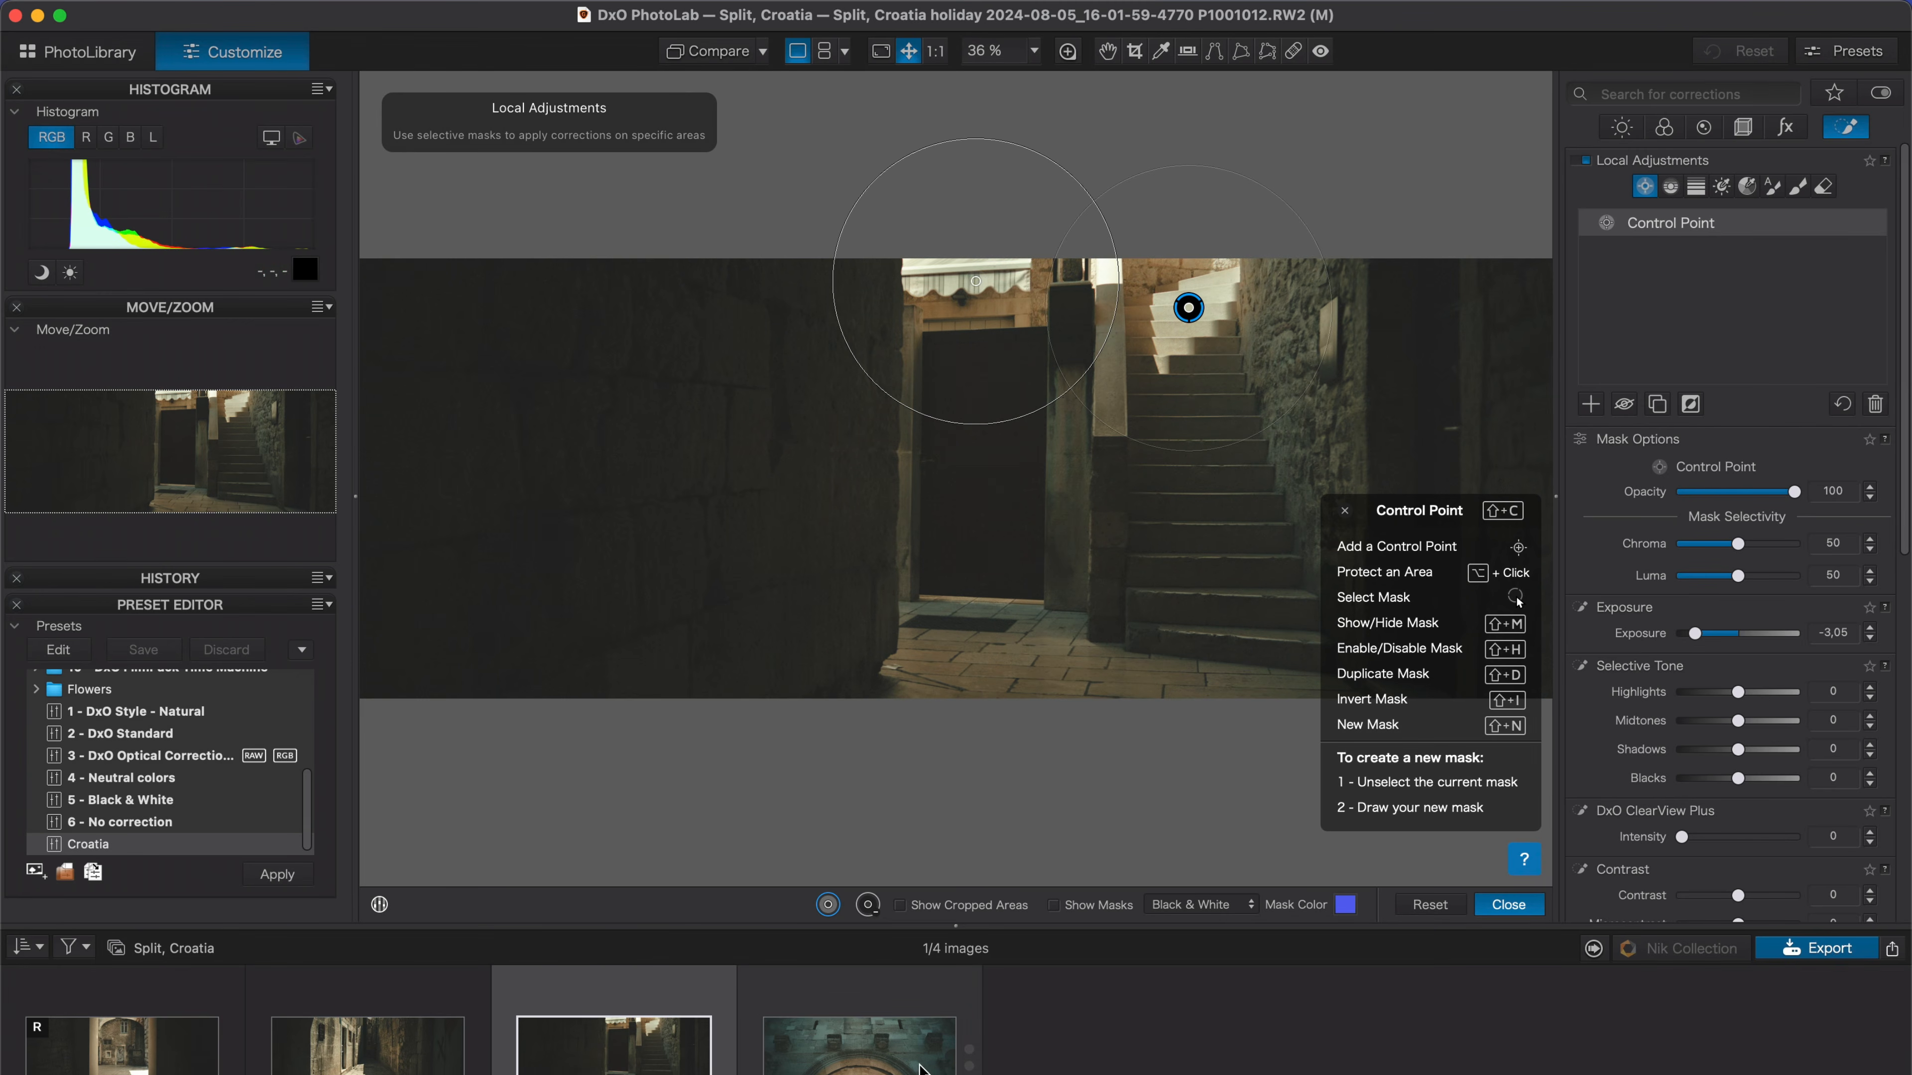
Move to the arch image in the top/bottom comparison and set its white balance temperature to 10530.
{"action": "key", "text": "Right"}
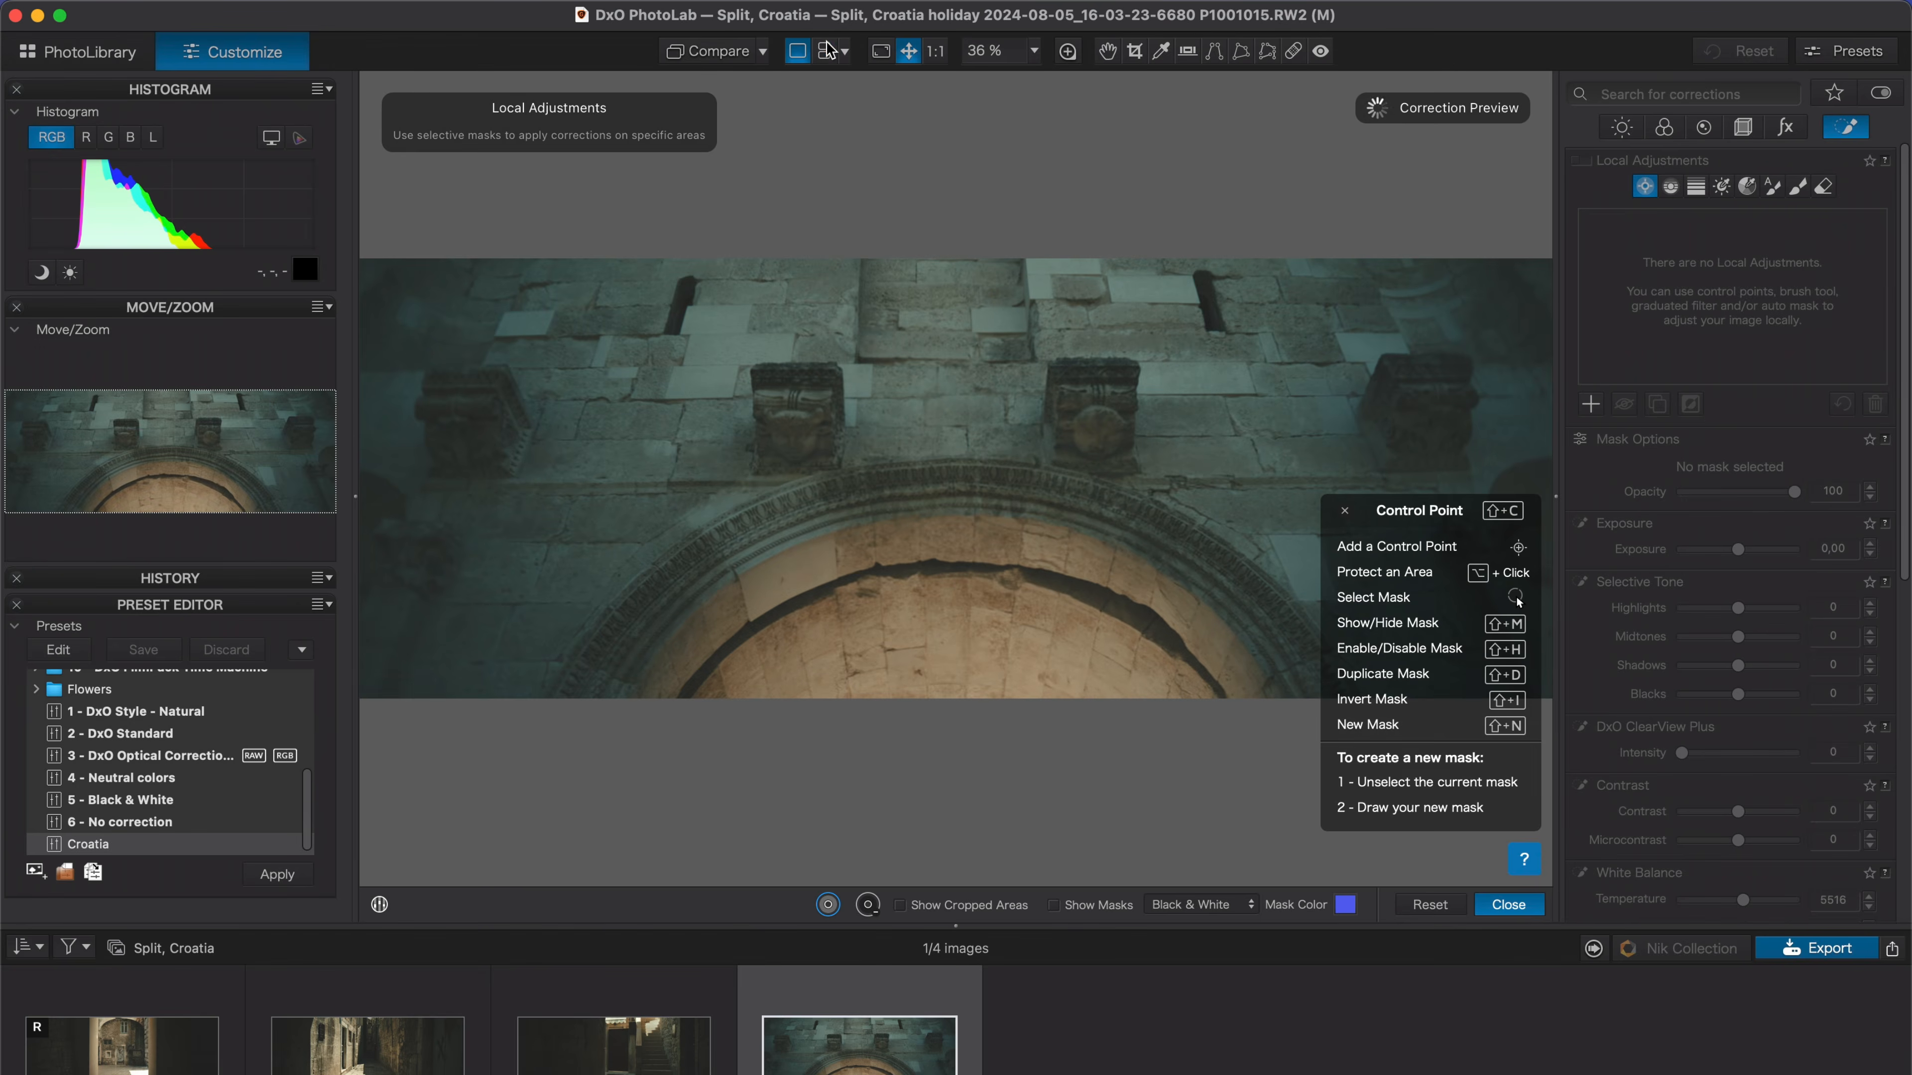
{"action": "left_click", "coordinate": [824, 50]}
{"action": "left_click", "coordinate": [1663, 128]}
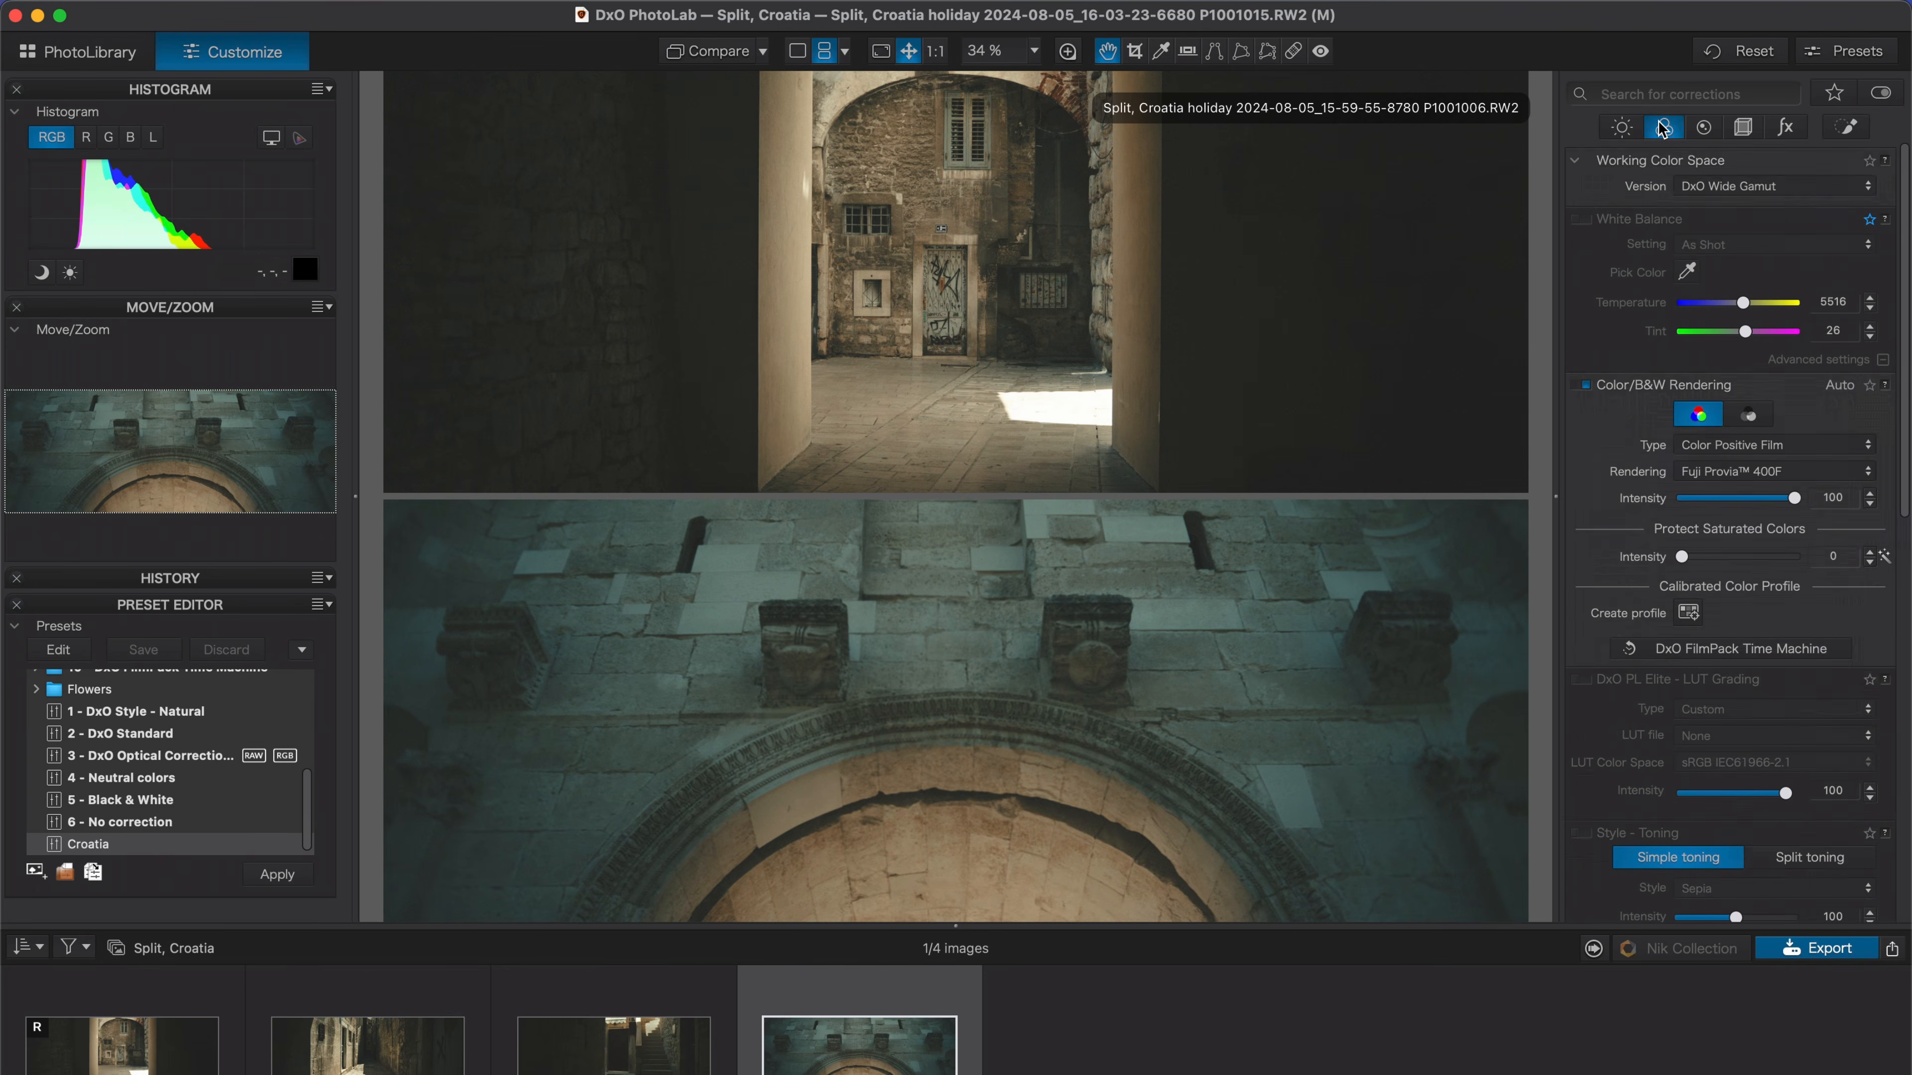
{"action": "left_click_drag", "start_coordinate": [1747, 304], "coordinate": [1755, 307]}
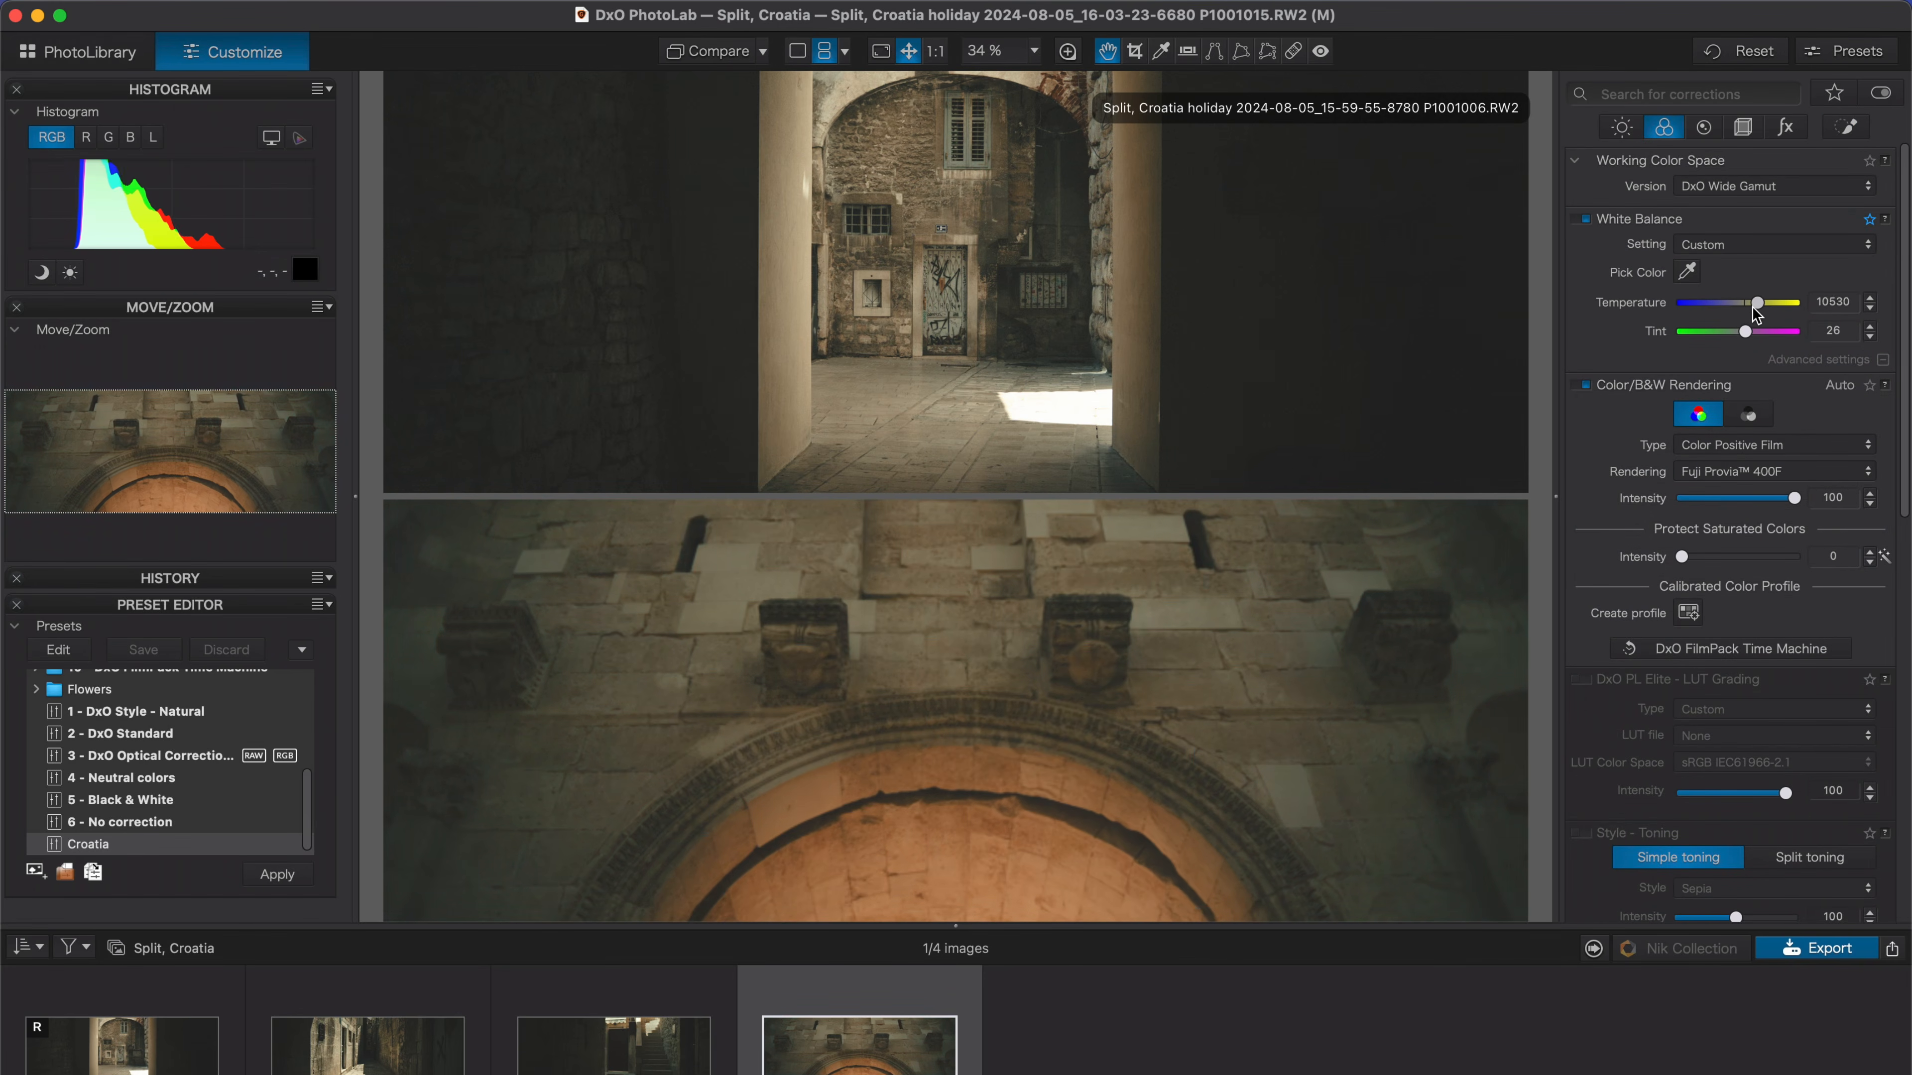